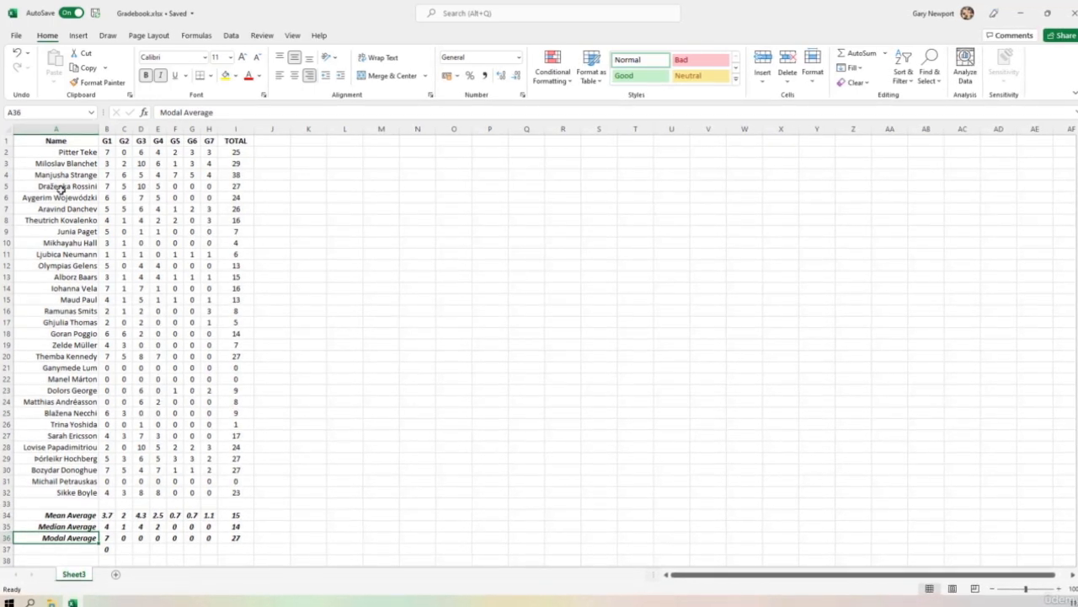
Insert a blank row directly below the header row of the gradebook
left_click(5, 153)
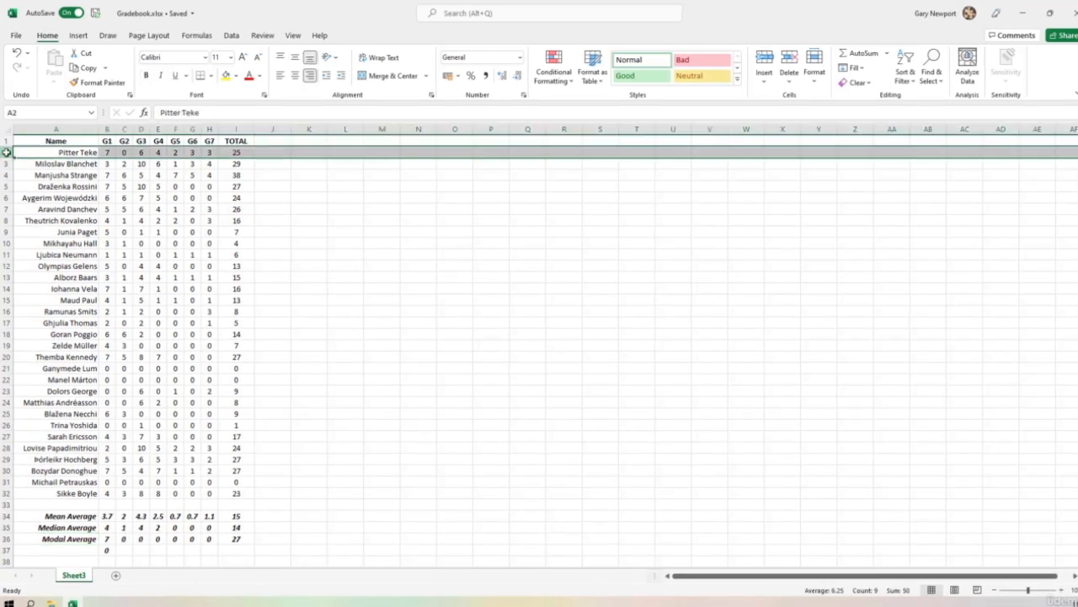
right_click(5, 152)
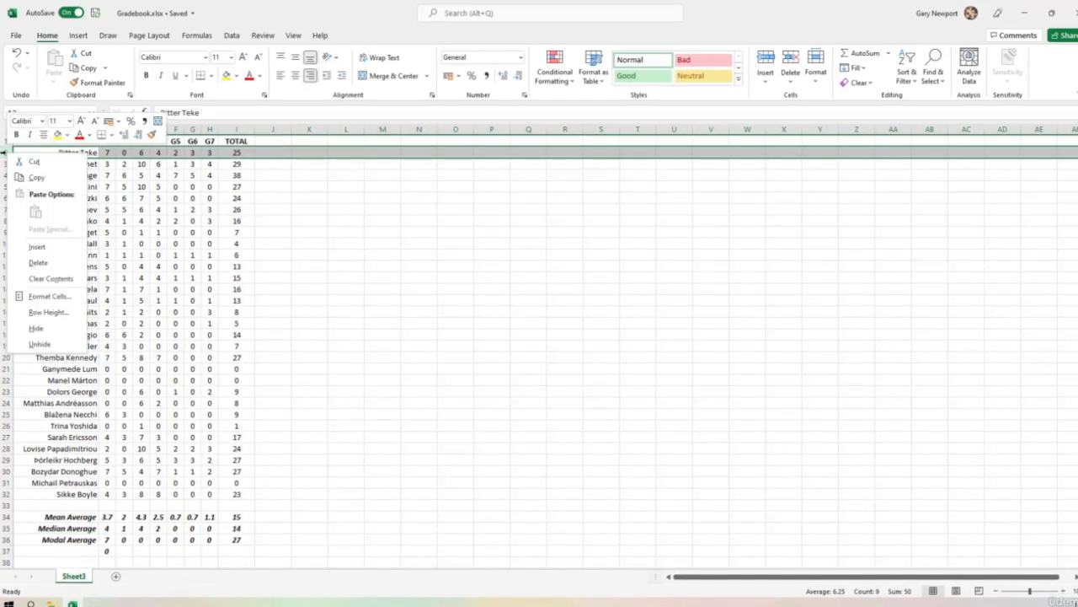
left_click(42, 246)
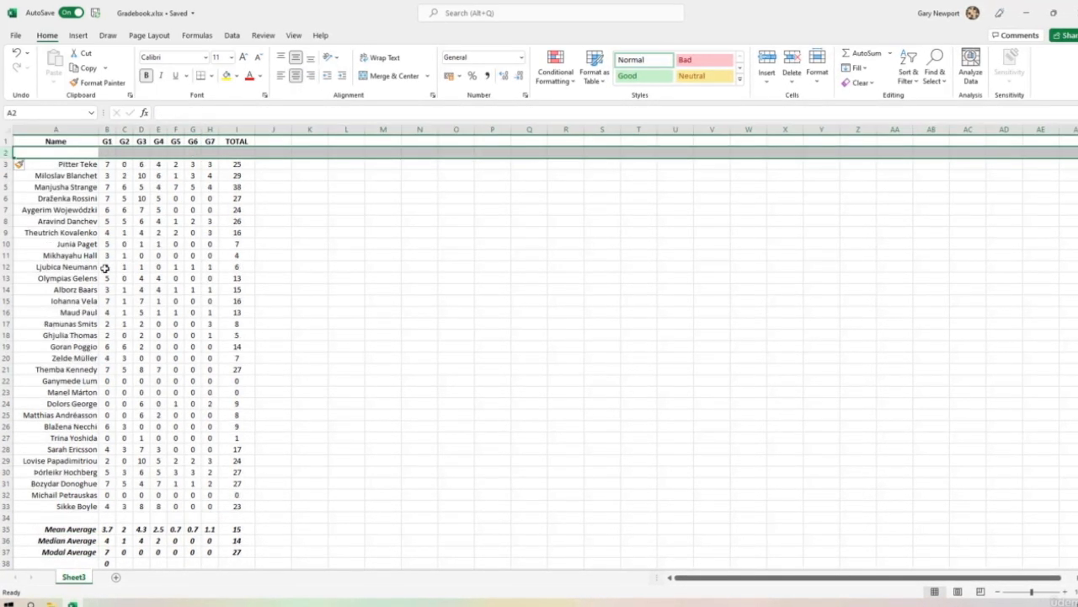
Label cell A2 "Maximum", right-aligned and without bold
left_click(70, 153)
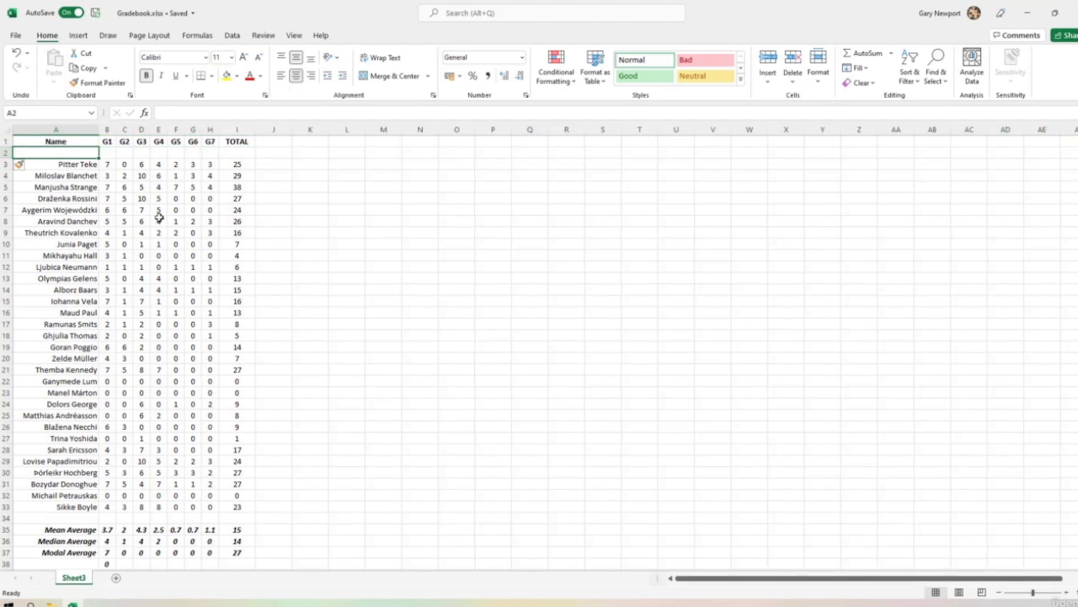
type("TOTALS")
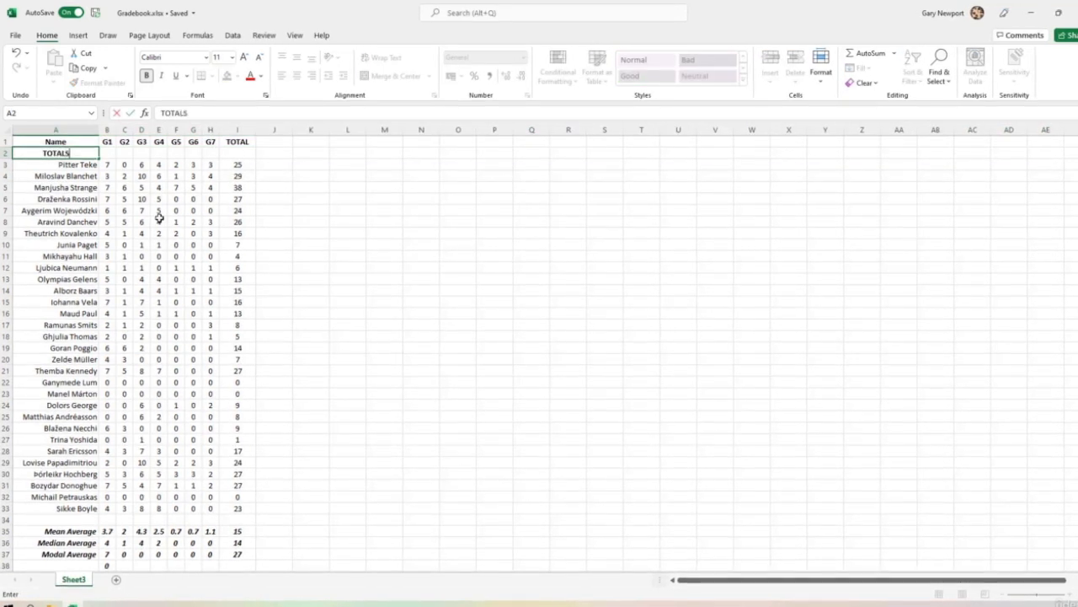
key("BackSpace")
key("BackSpace")
key("BackSpace")
key("BackSpace")
key("BackSpace")
key("BackSpace")
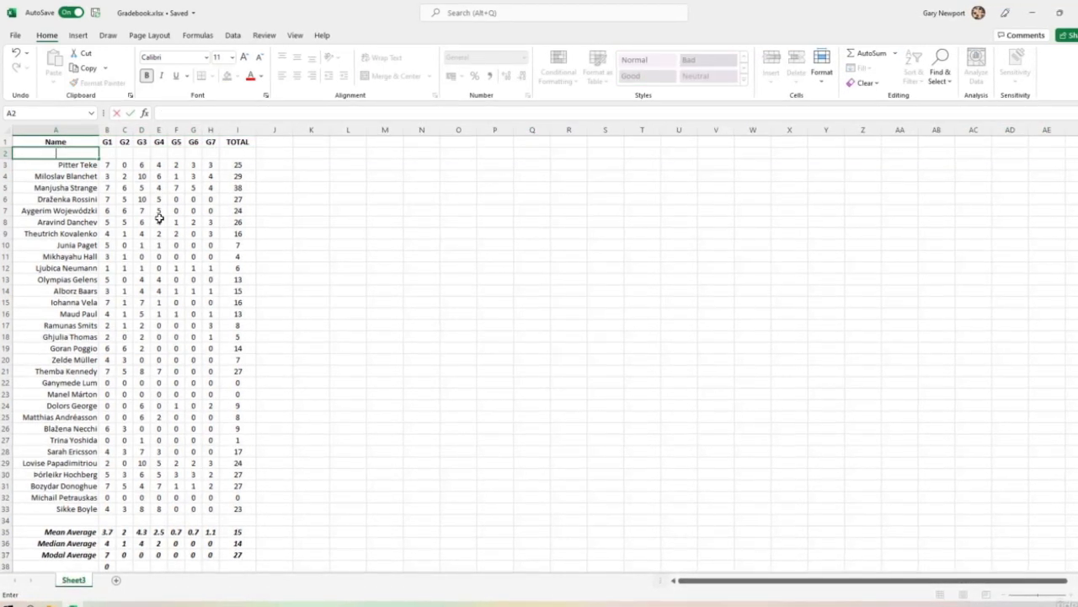
type("Maximum")
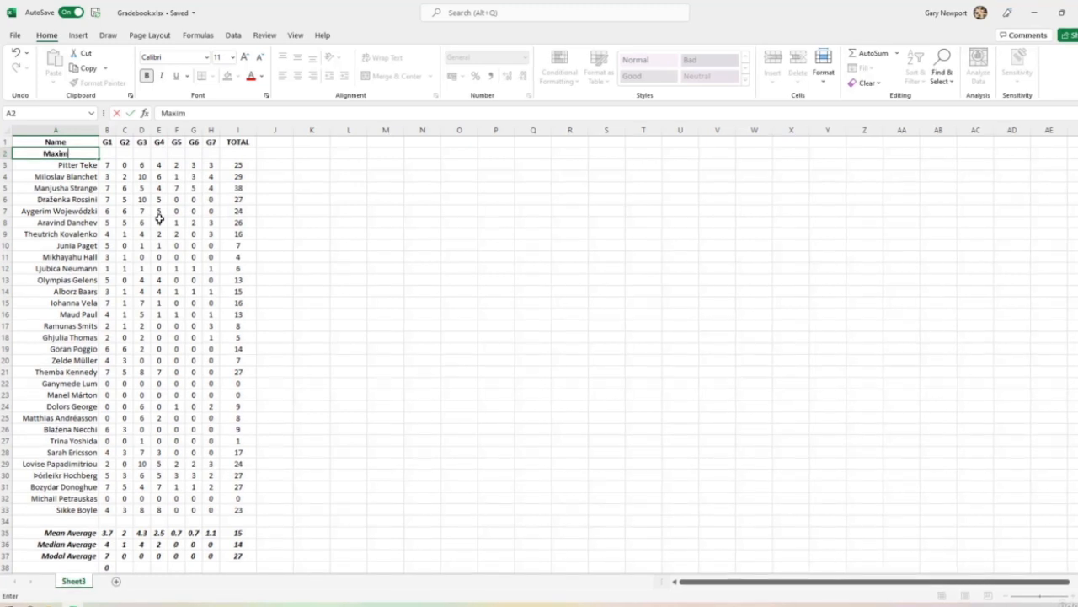
key("ctrl+Return")
left_click(313, 76)
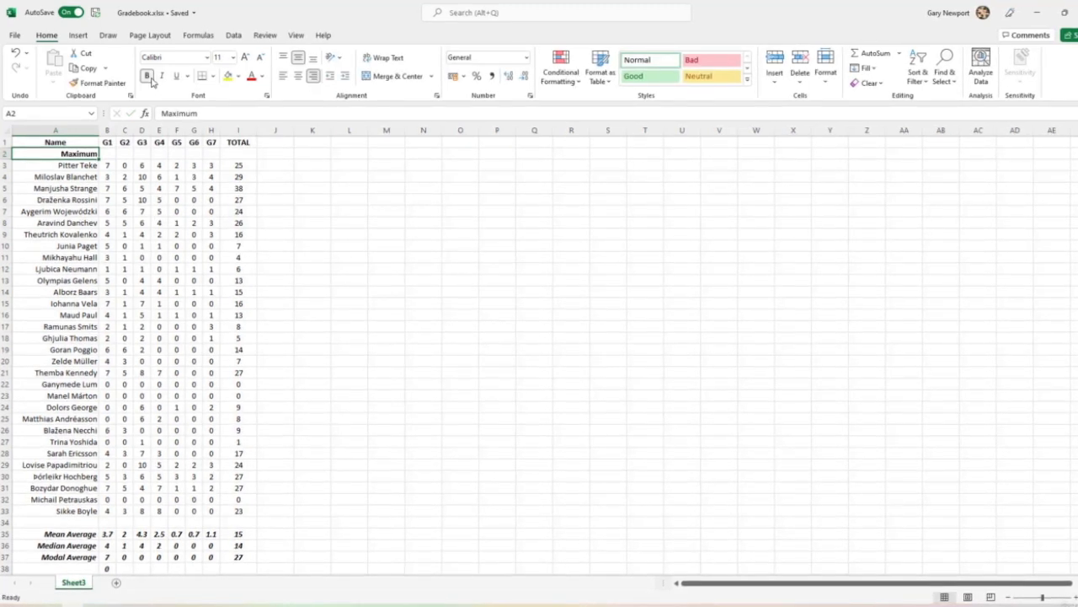
left_click(147, 76)
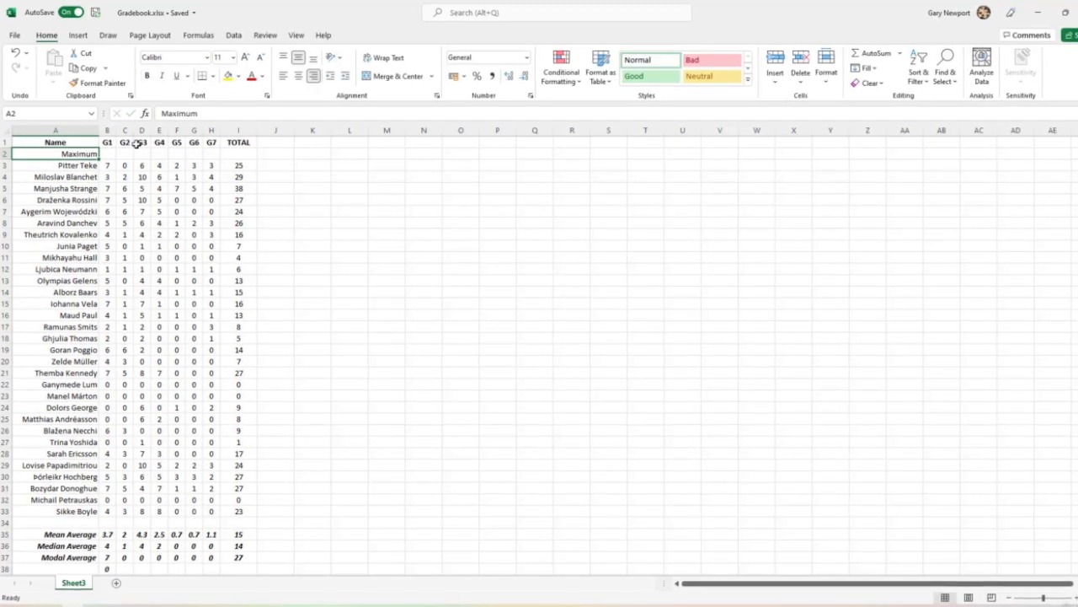
Enter 10 as the maximum mark for each of G1 to G7 in cells B2 to H2
key("Right")
type("1")
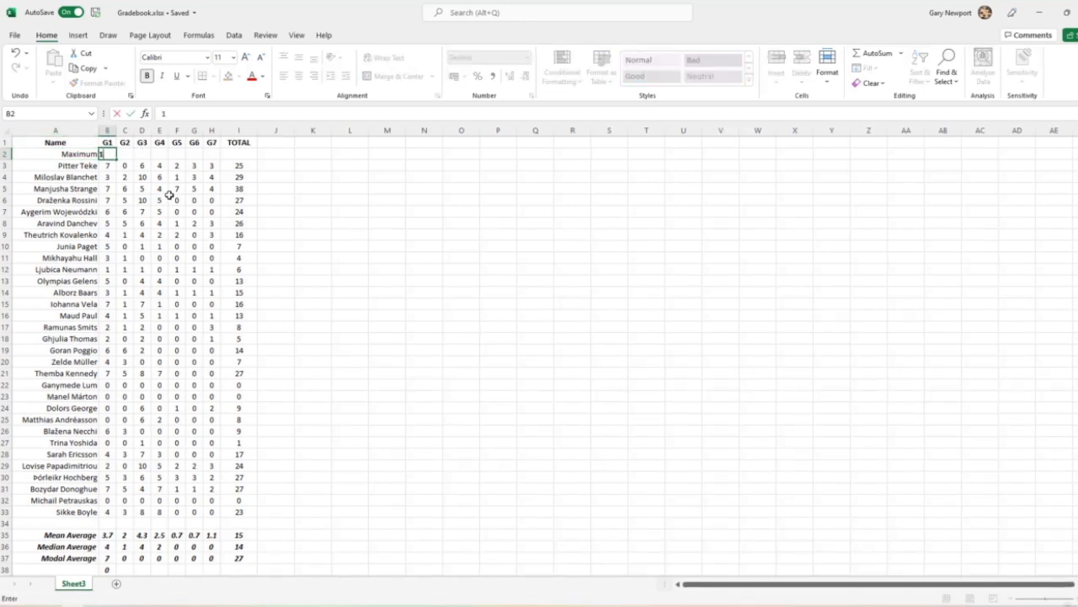
key("Tab")
type("10")
key("Tab")
type("10")
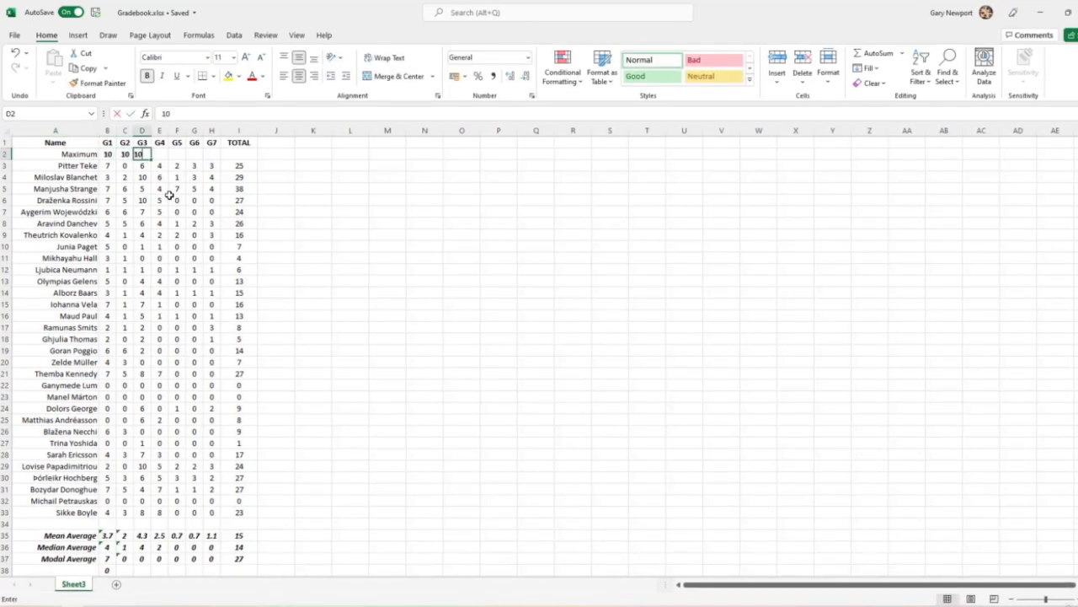
key("Tab")
type("10")
key("Tab")
type("10")
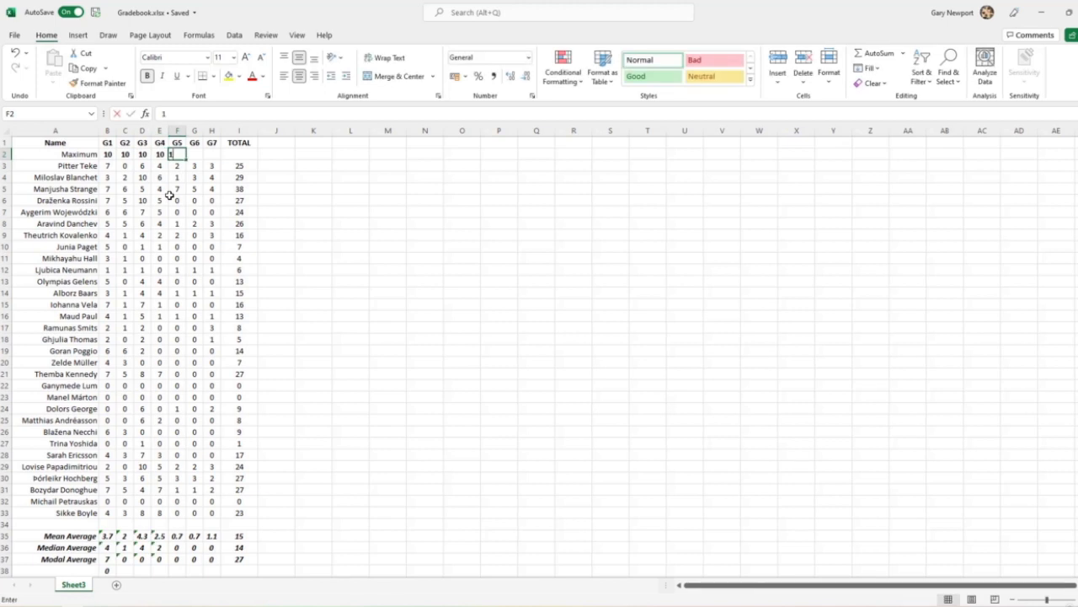
key("Tab")
type("10")
key("Tab")
type("10")
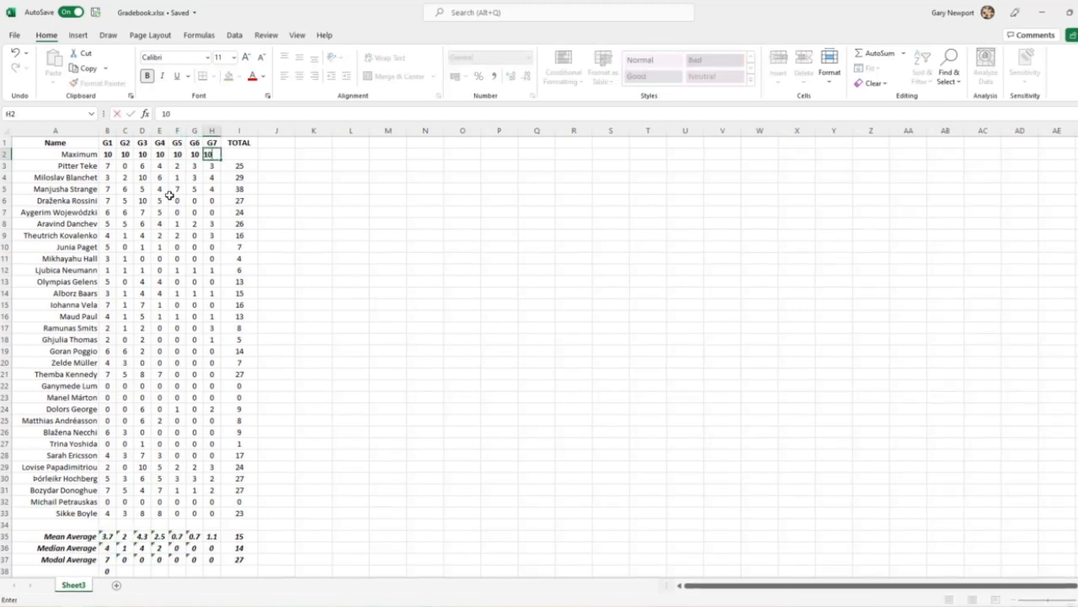
key("Tab")
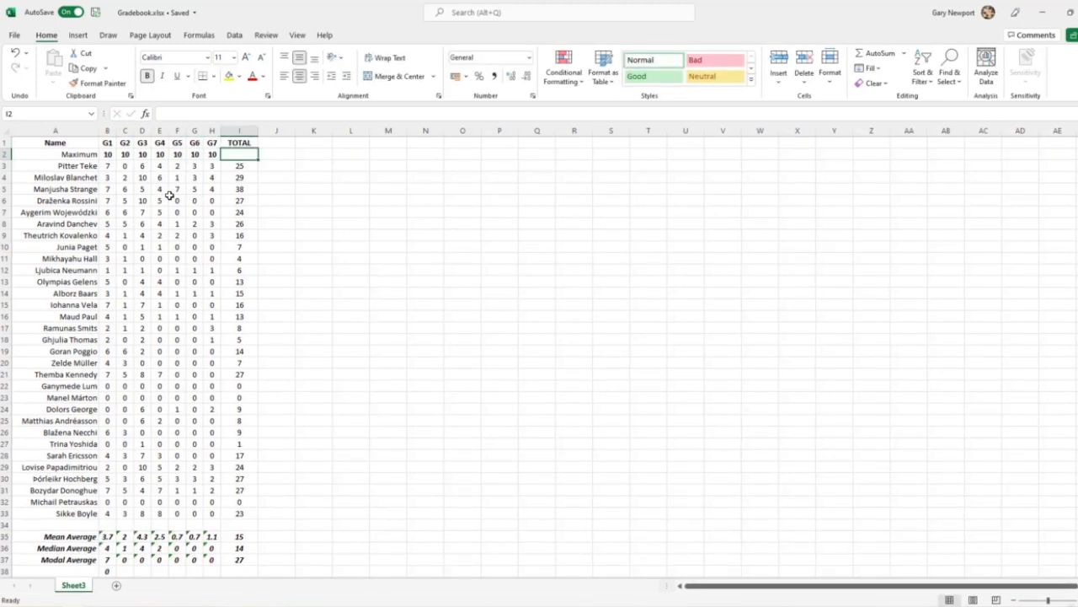
Total the maximum marks in I2 with the formula =SUM(B2:H2)
type("=sum(")
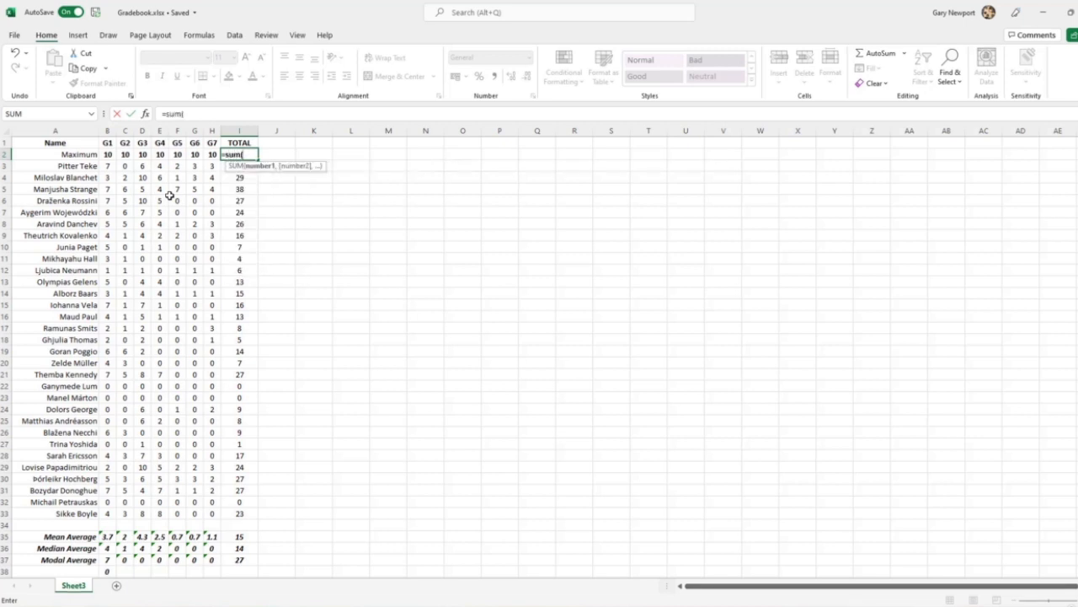
key("Left")
key("shift+Left")
key("shift+Left")
key("shift+Left")
key("shift+Left")
key("shift+Left")
key("shift+Left")
key("shift+Left")
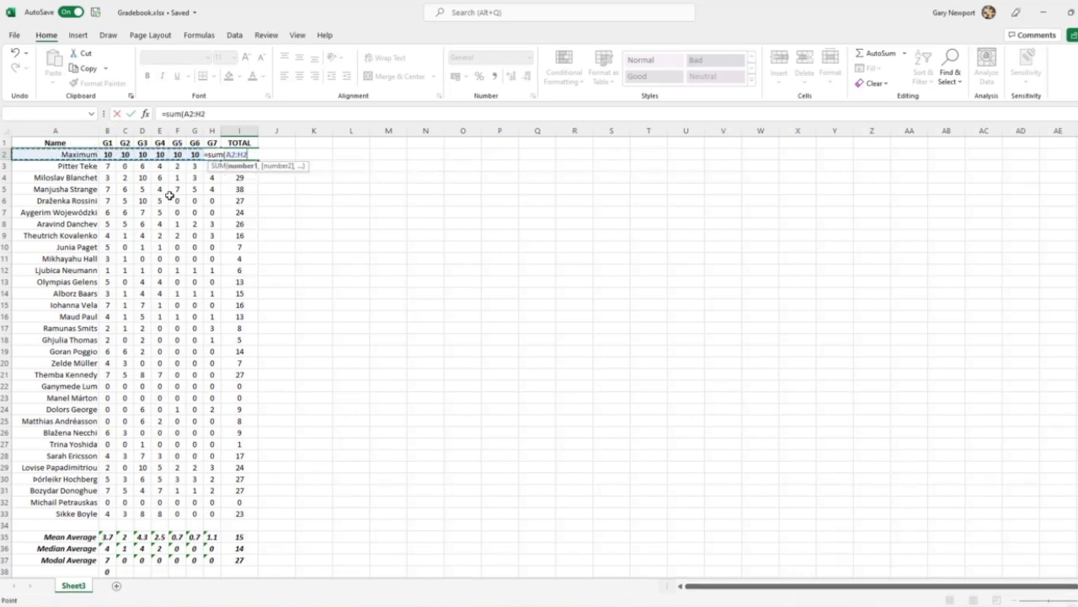
key("shift+Right")
type(")")
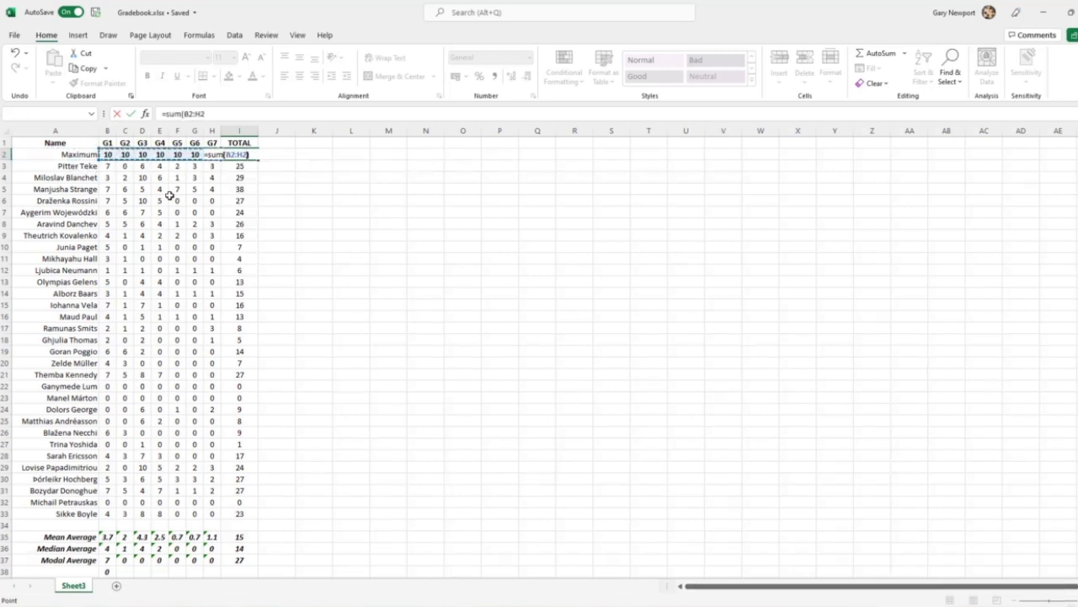
key("Return")
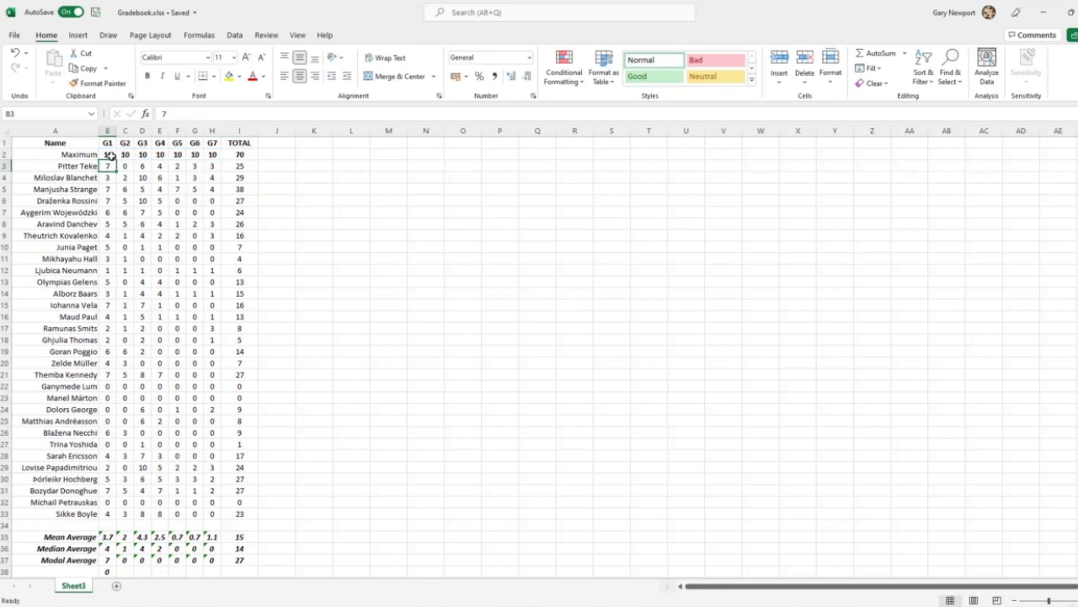
Remove the bold from B2:I2 and set the font of the whole Maximum row, A2:I2, to dark blue
left_click_drag(108, 155, 236, 154)
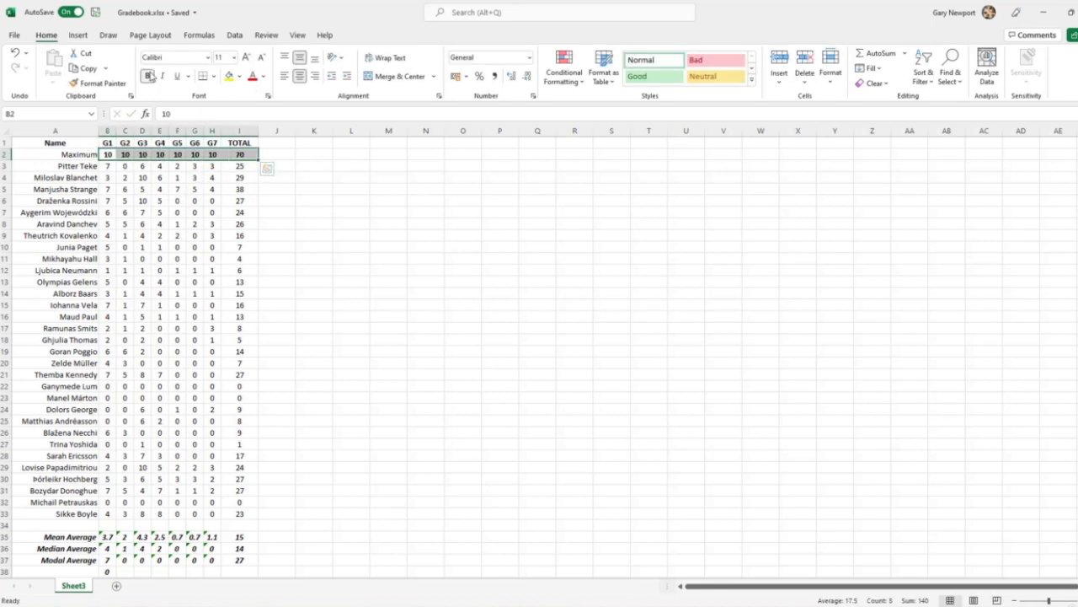
left_click_drag(82, 155, 239, 155)
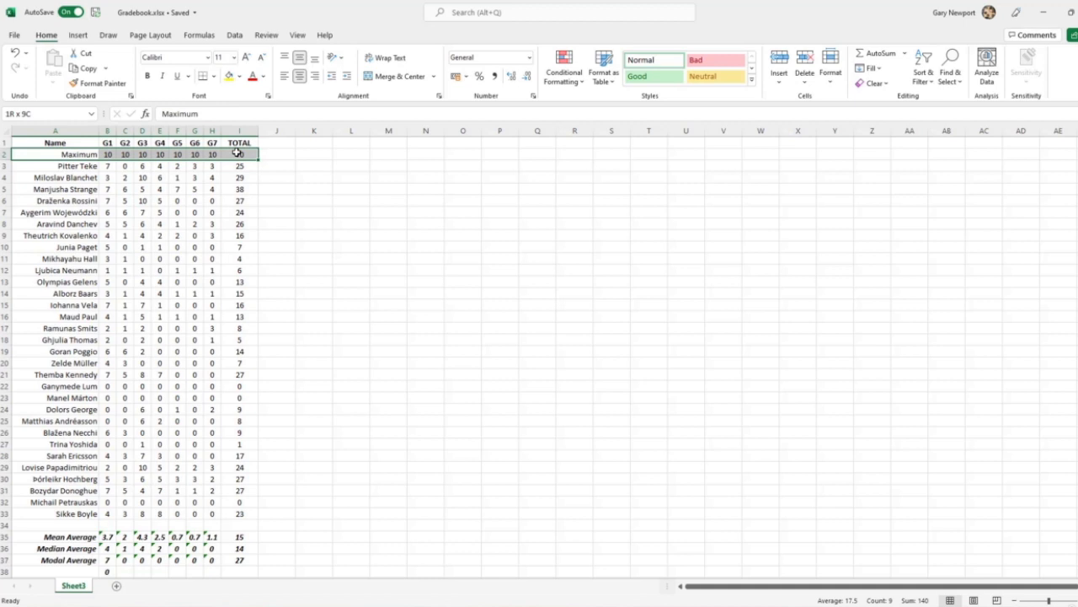
left_click(264, 76)
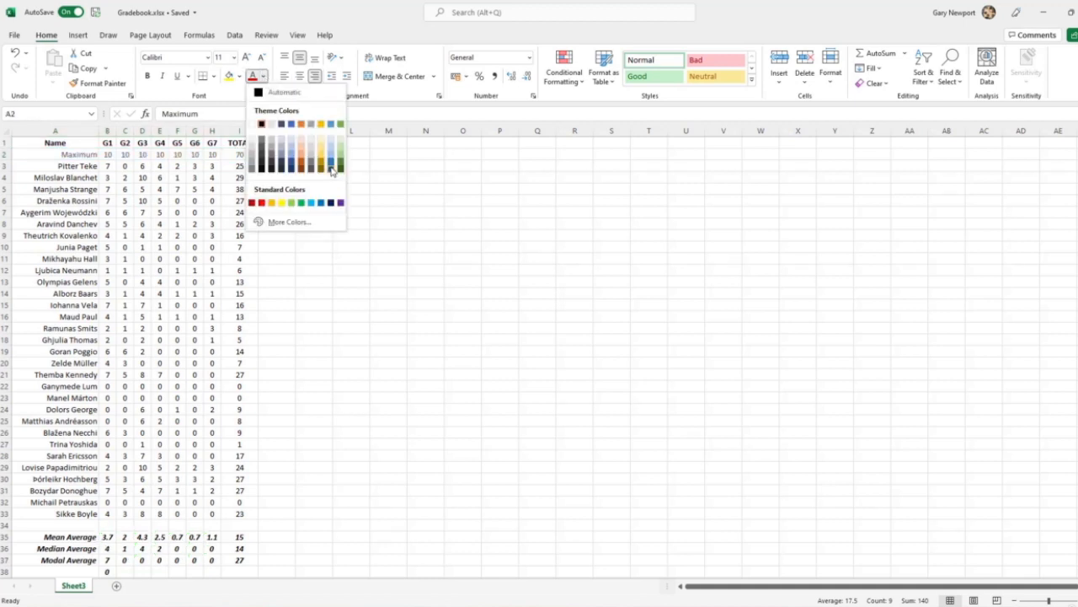
left_click(331, 171)
left_click(357, 281)
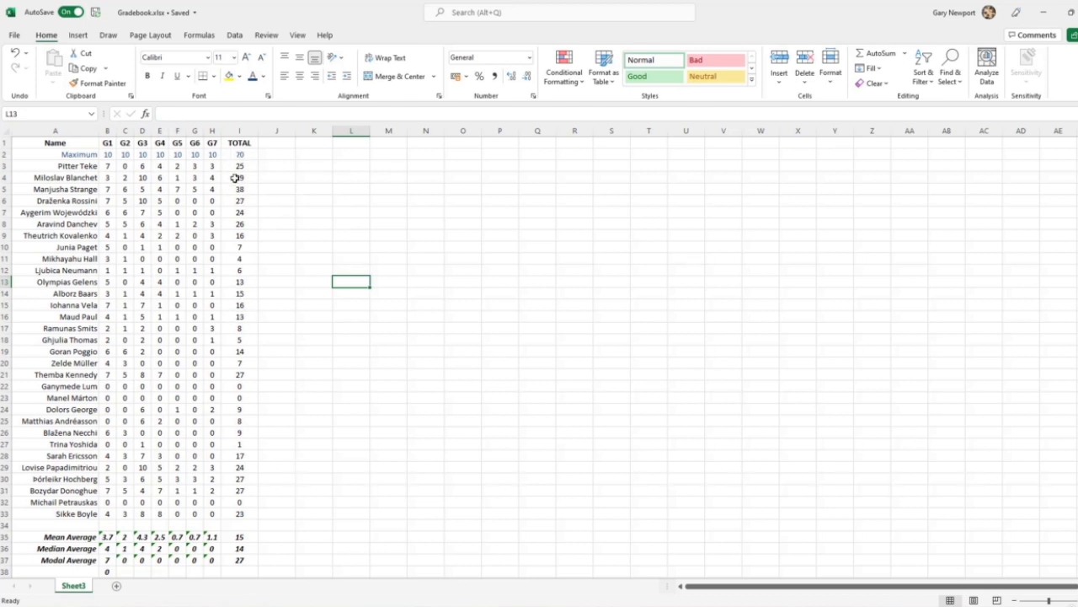
Add the column heading "%age" in J1, beside TOTAL
left_click(275, 145)
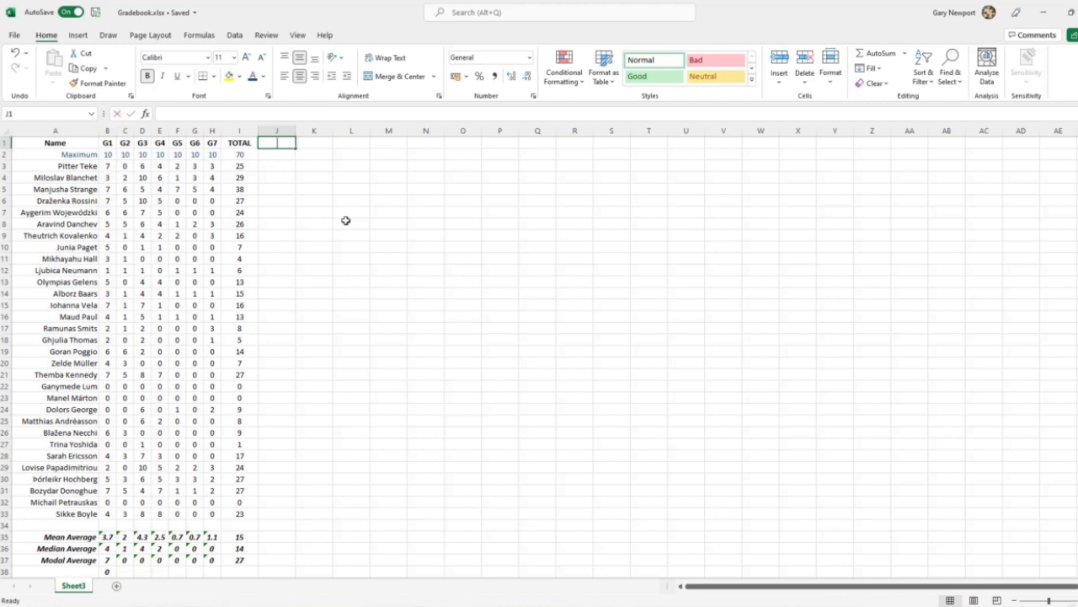
type("%age")
key("Return")
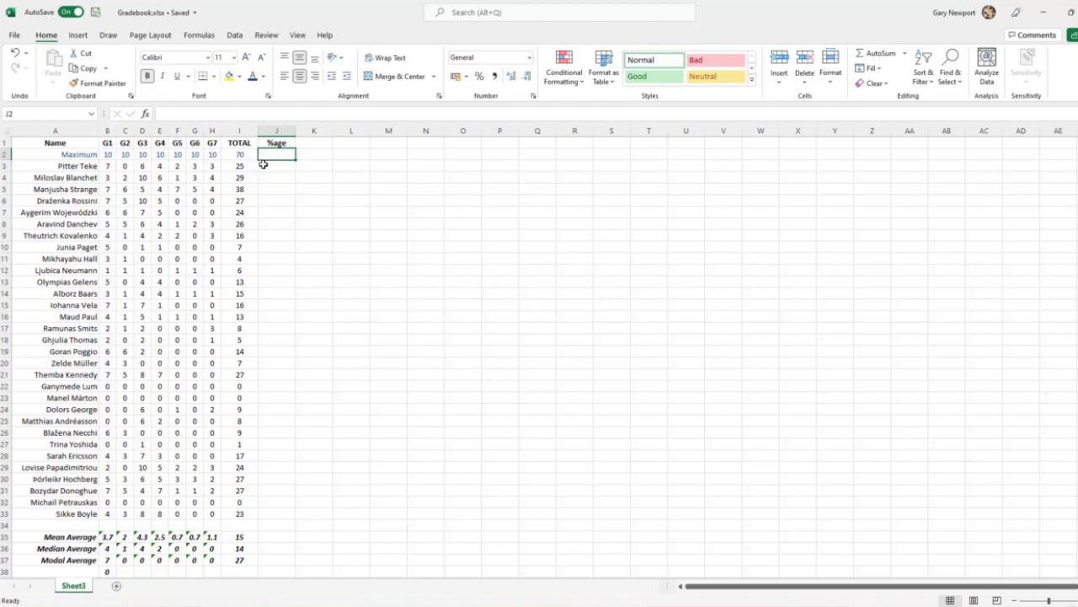
Calculate the first student's percentage in J3 with the formula =I3/I2
left_click(278, 165)
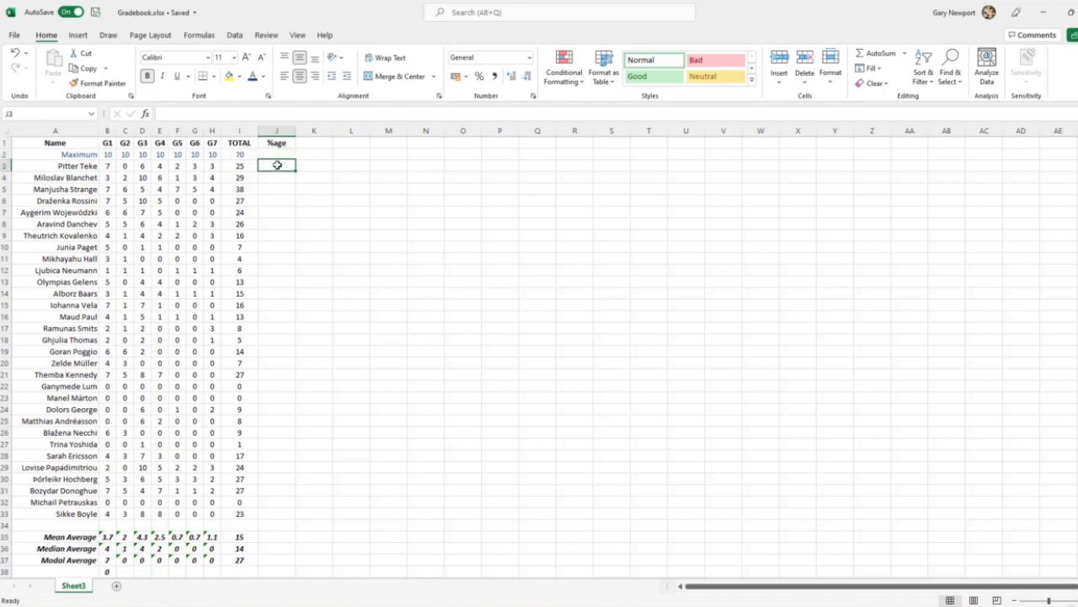
type("=")
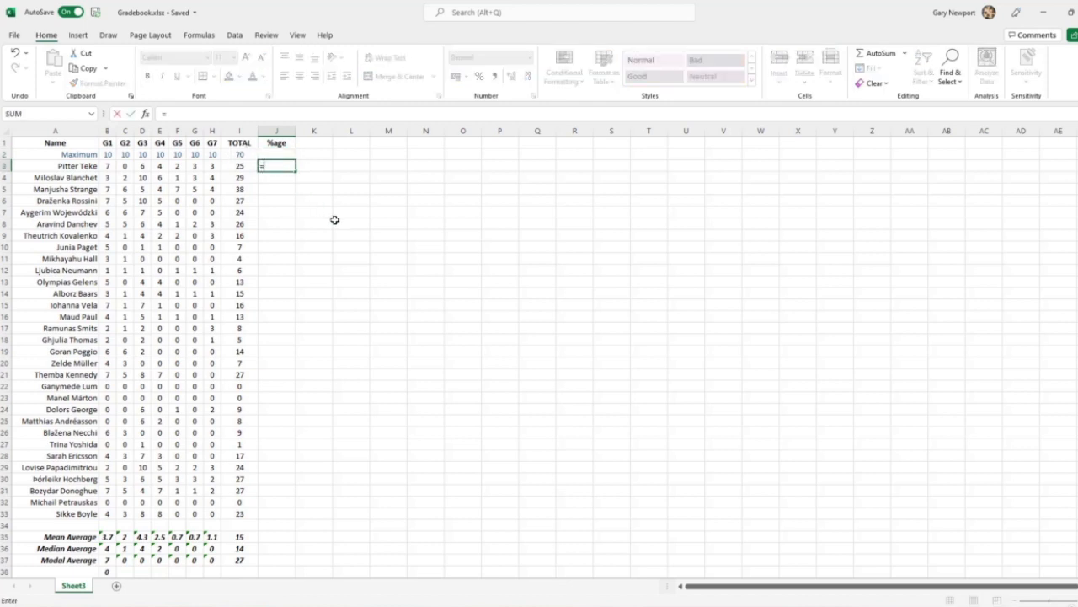
key("Left")
type("/")
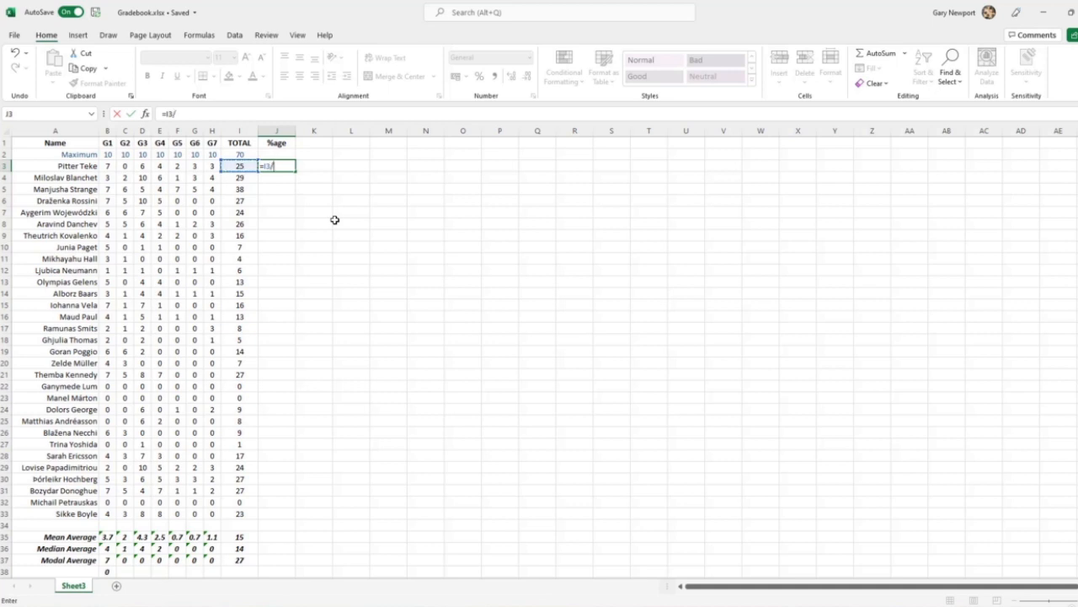
left_click(243, 156)
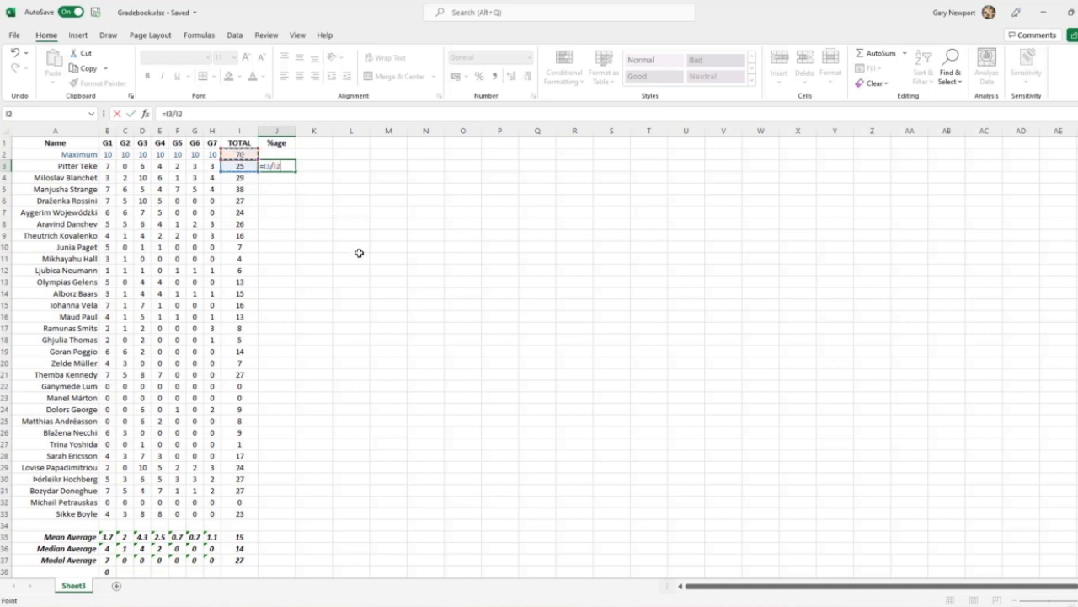
key("Return")
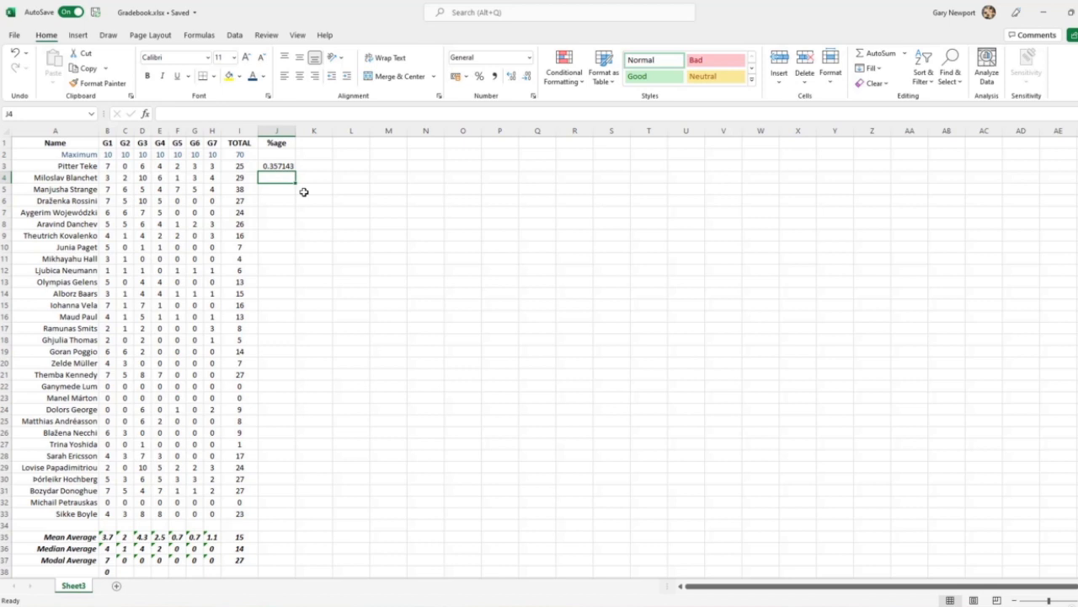
Fill the J3 formula down through J33 and check the cell references used in J3 and J4
left_click(284, 166)
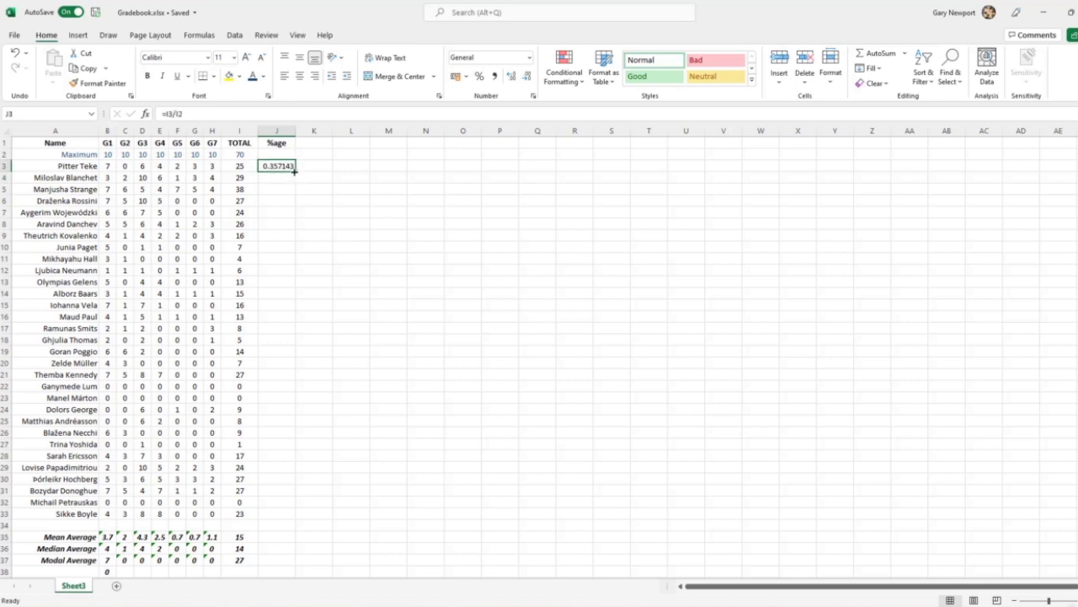
left_click_drag(294, 172, 292, 516)
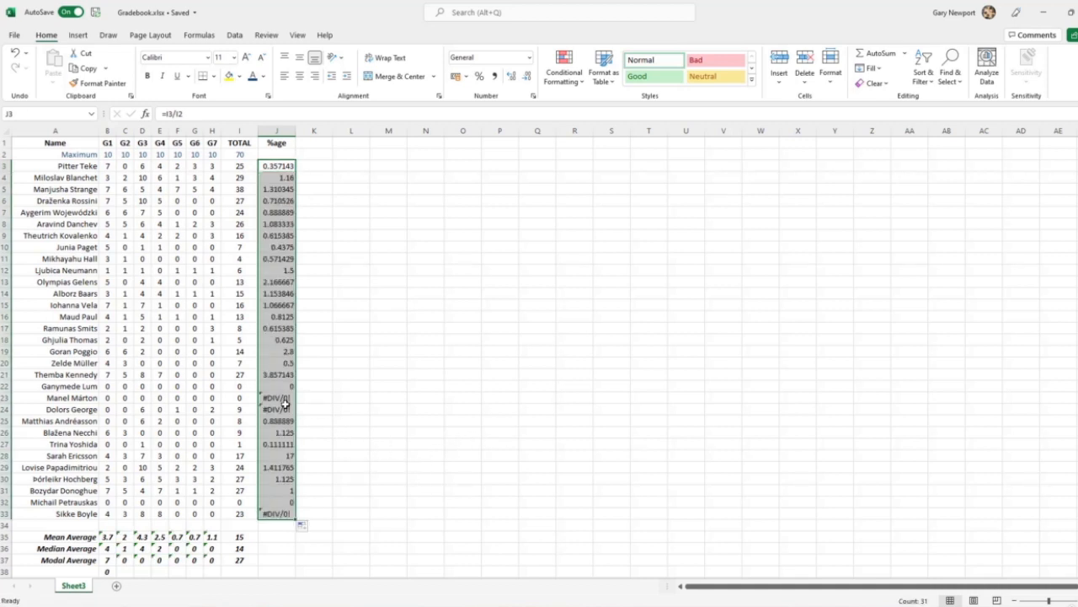
left_click(272, 166)
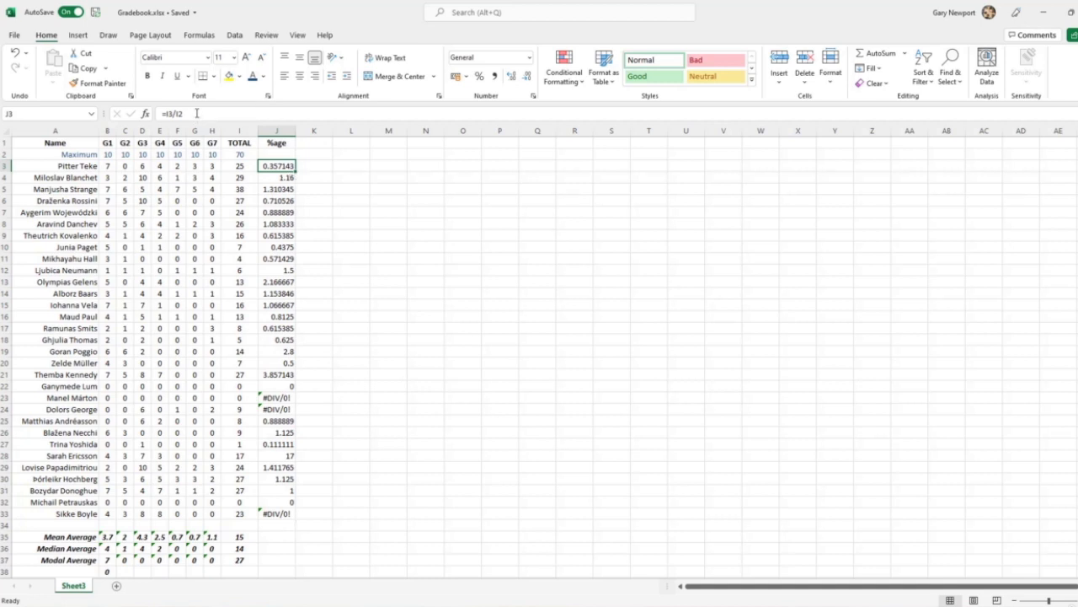
key("F2")
key("Return")
left_click(185, 116)
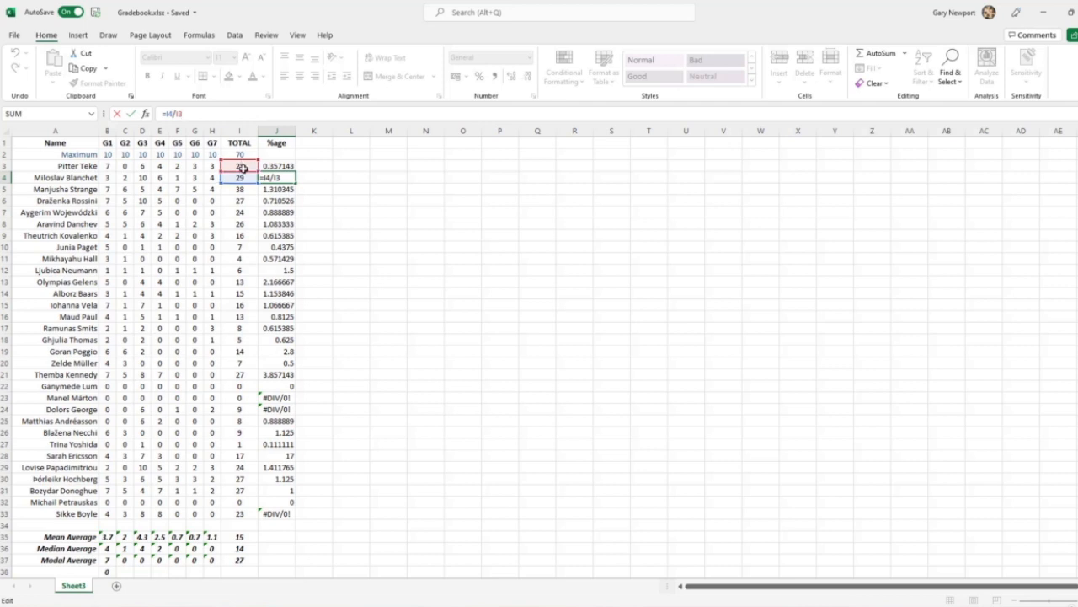
Make the I2 reference in J3 absolute, giving =I3/$I$2, and fill the formula down through J33
left_click(278, 168)
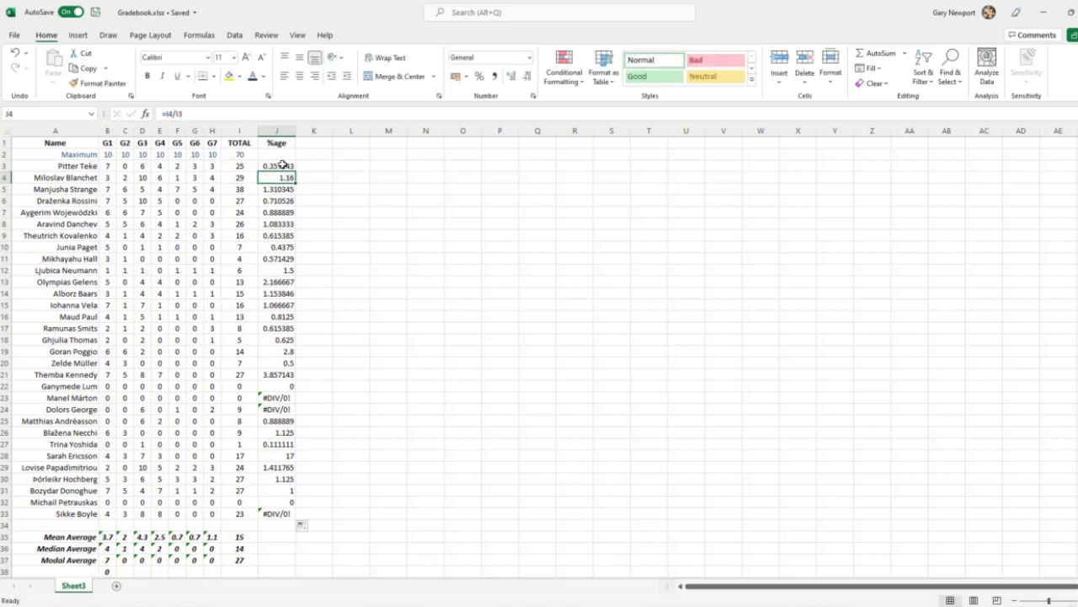
left_click(185, 113)
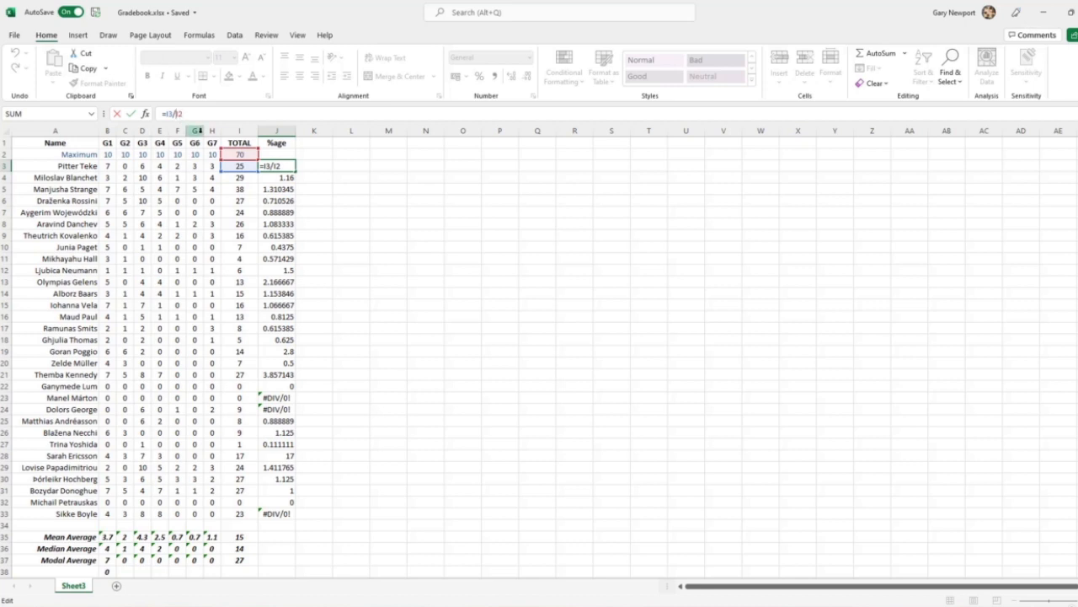
key("F4")
key("ctrl+Return")
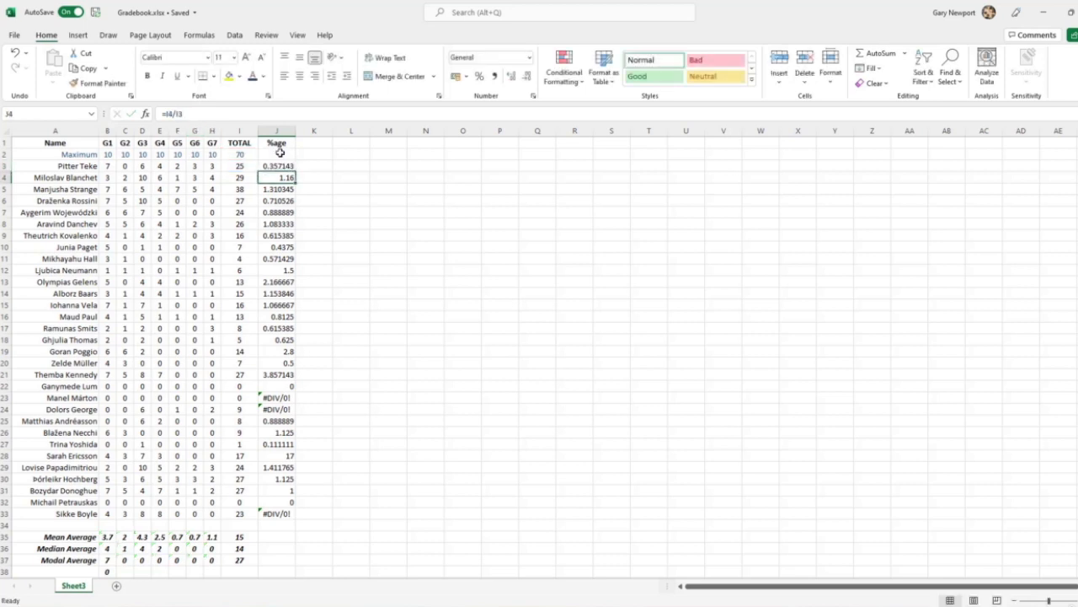
left_click_drag(296, 172, 290, 514)
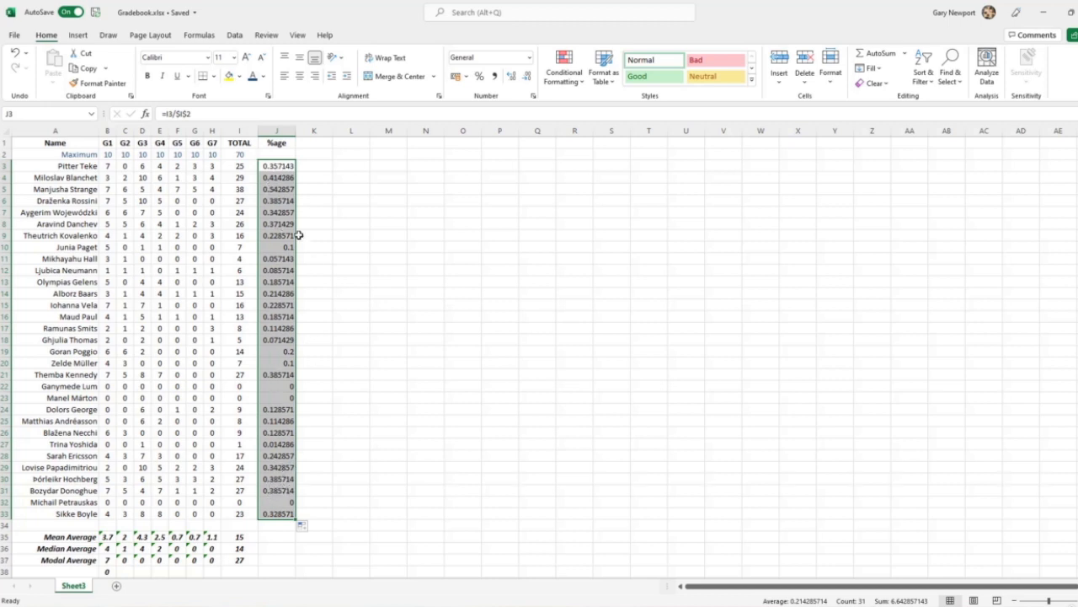
Format the student percentages in J3:J33 with the Percent style and centre them
left_click(481, 77)
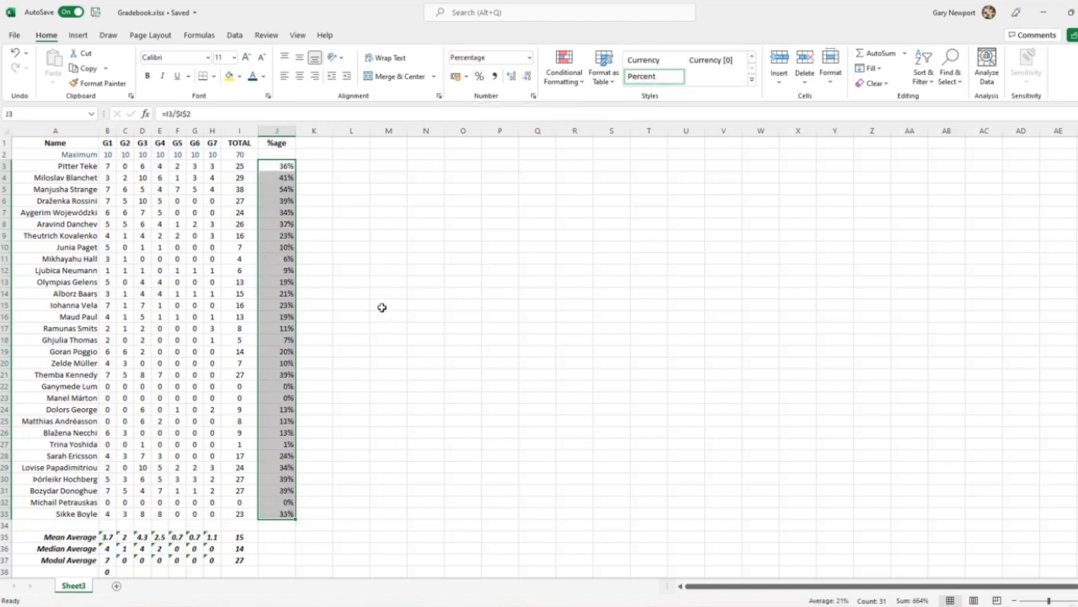
key("alt+h")
key("a")
key("c")
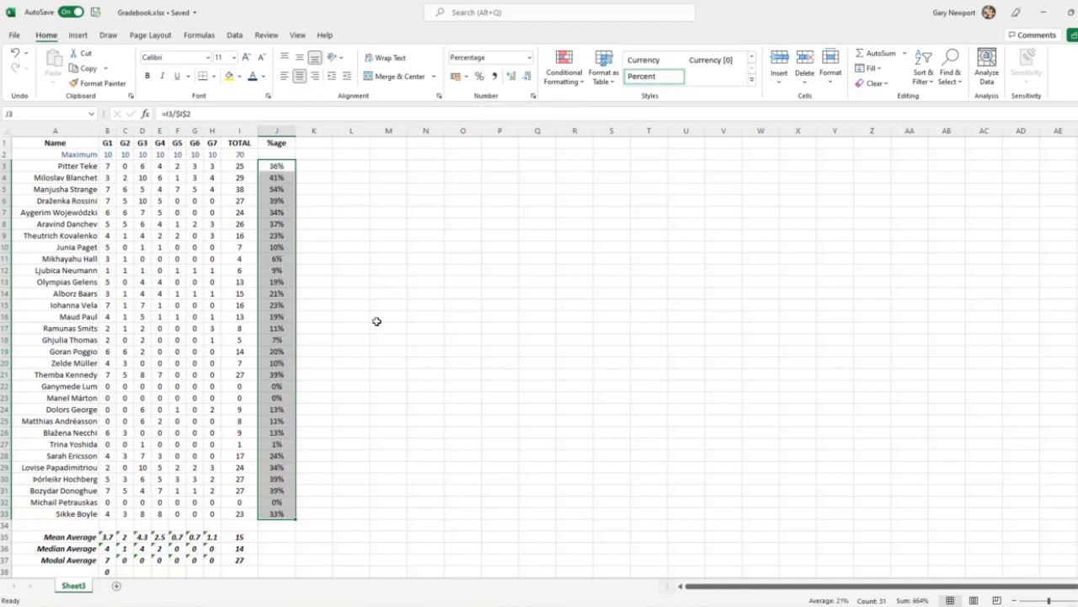
Add the column heading "GRADE" in K1, beside %age
left_click(313, 143)
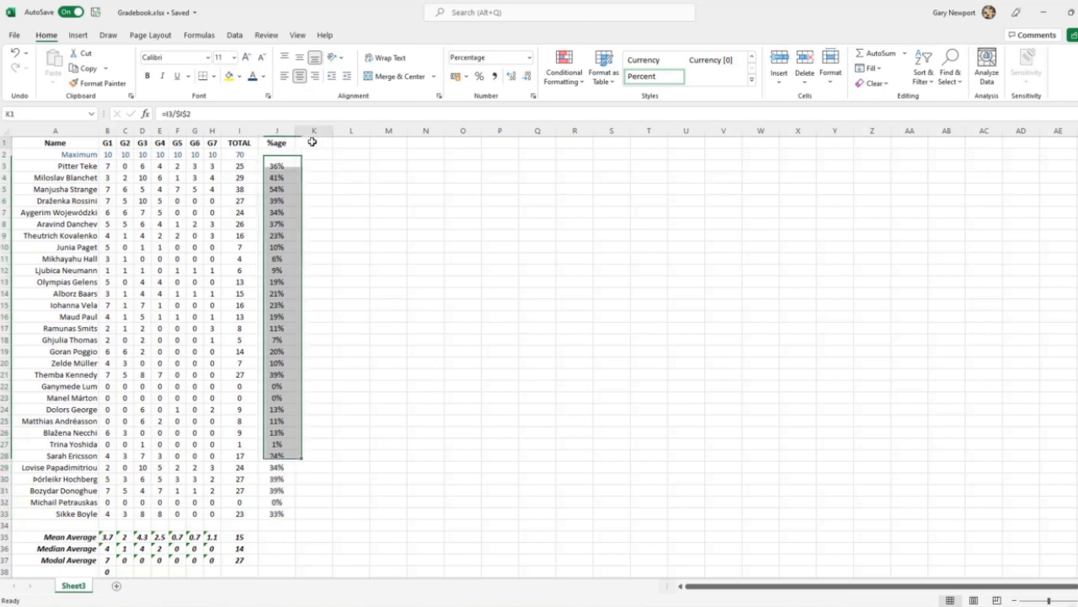
type("GRADE")
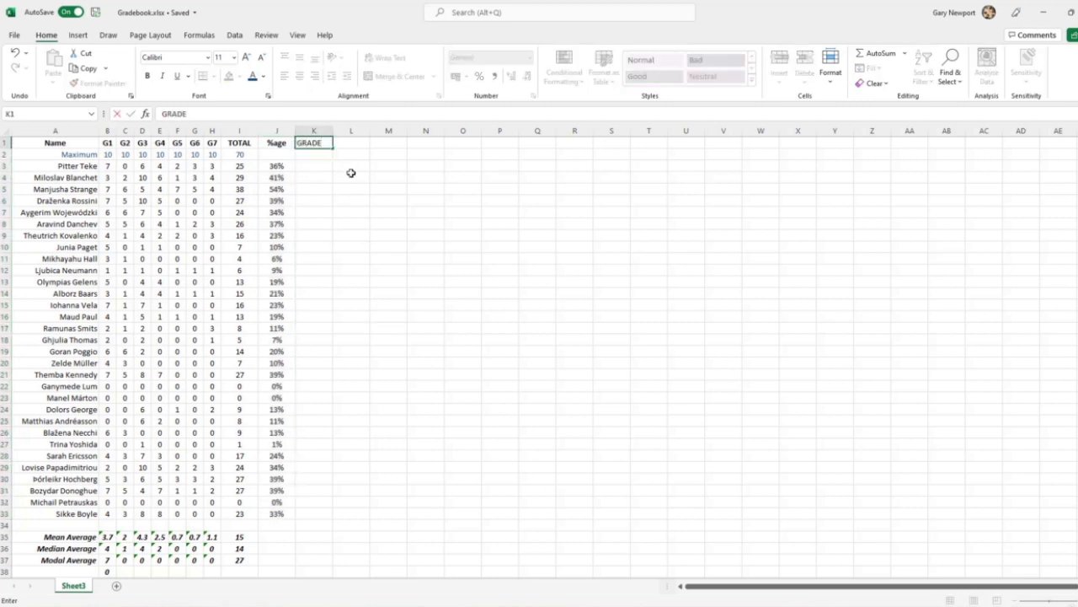
key("Return")
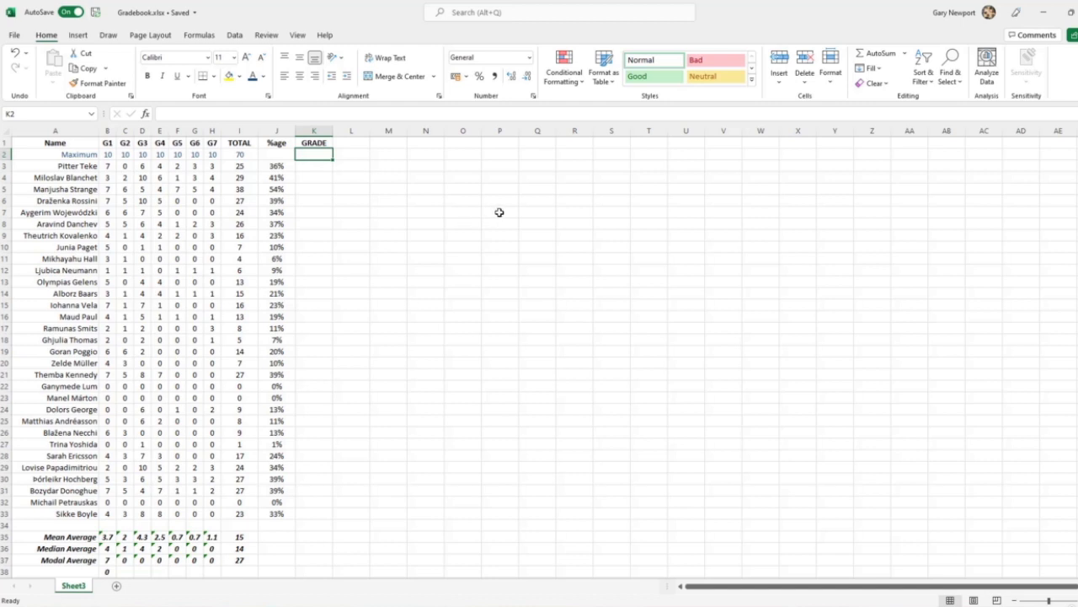
List the grades A*, A*, B, C, D, E, F, G and U down column P from P7 to P15
left_click(500, 212)
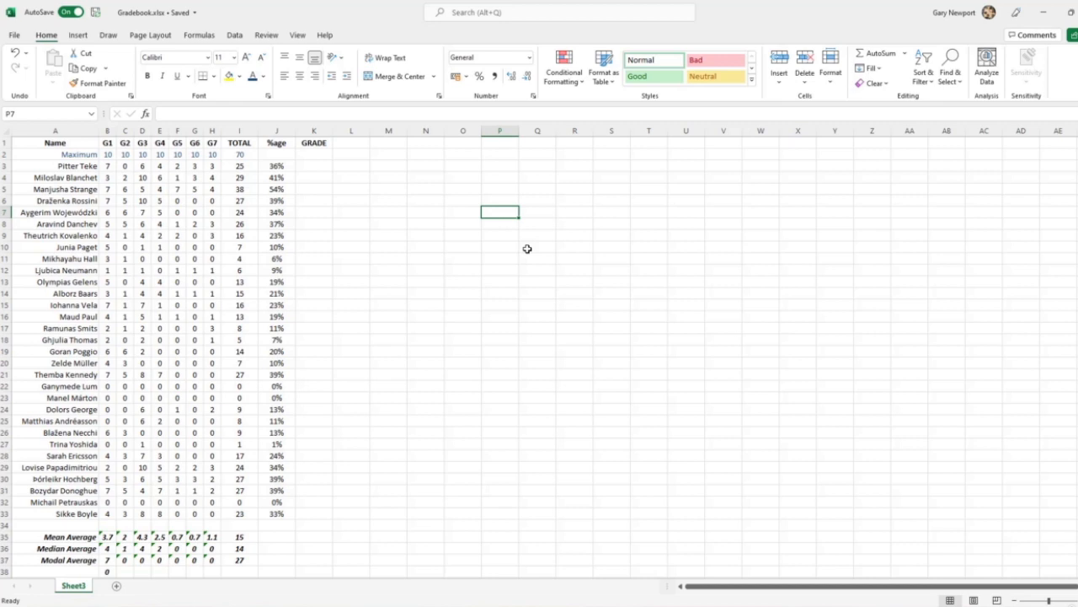
type("A*")
key("Return")
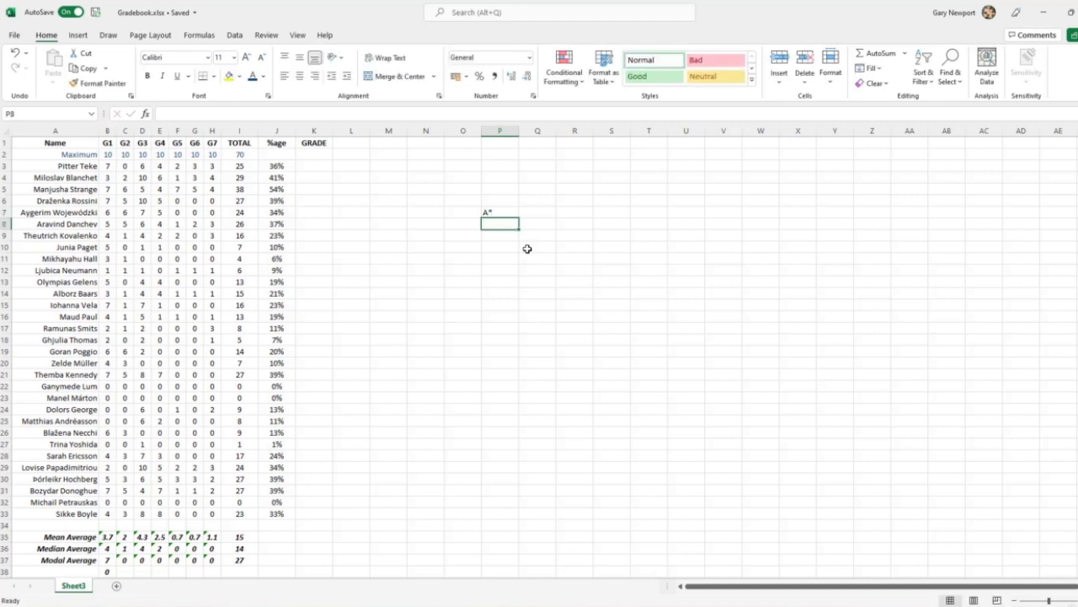
type("A*")
key("Return")
type("B")
key("Return")
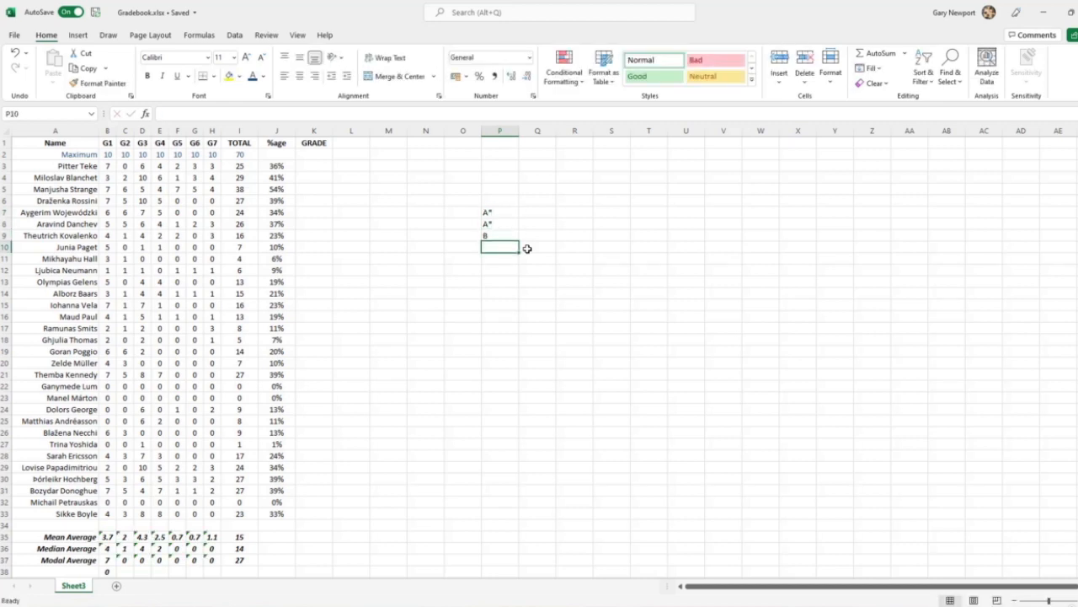
type("C")
key("Return")
type("D")
key("Return")
type("E")
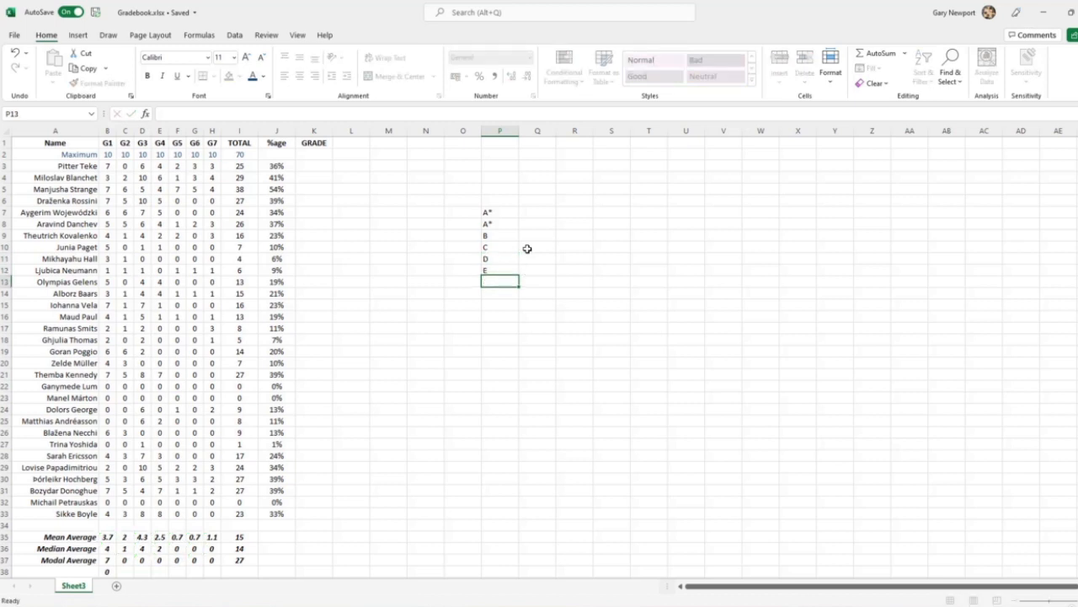
key("Return")
type("F")
key("Up")
key("Down")
key("Down")
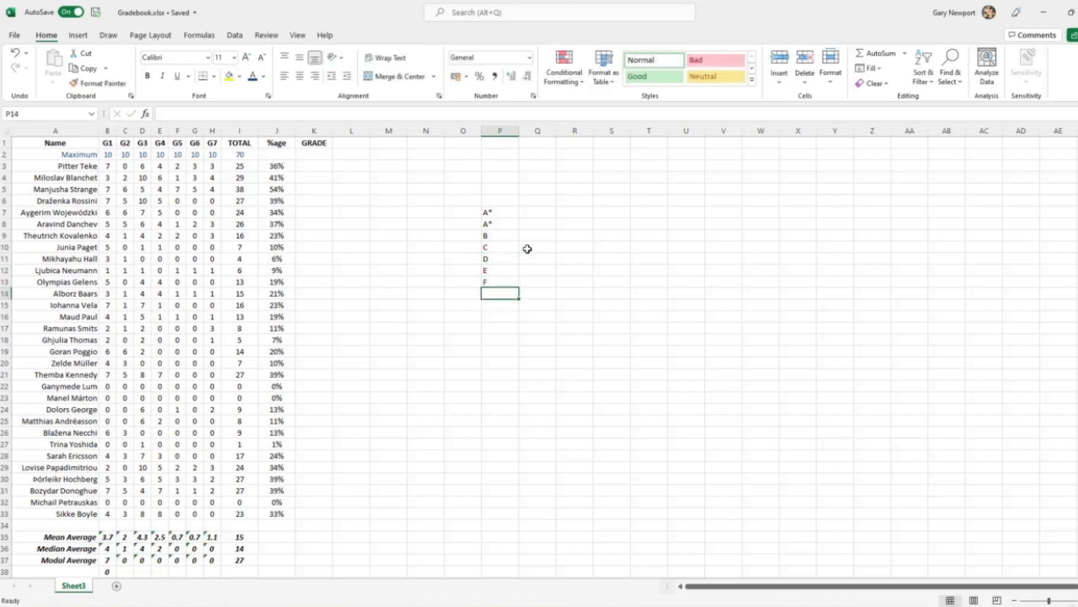
type("G")
key("Return")
type("U")
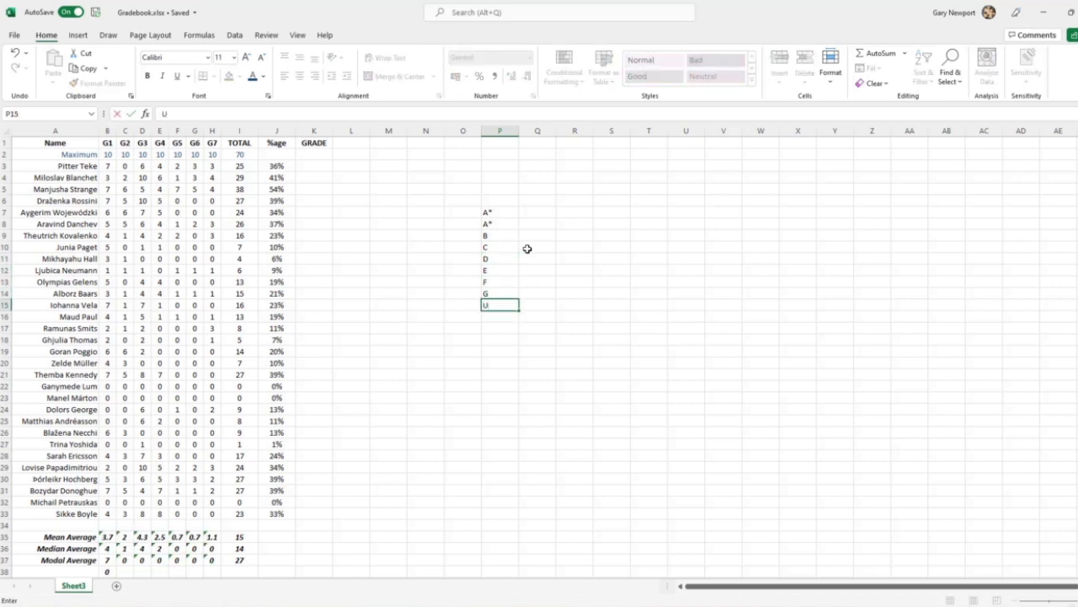
key("Return")
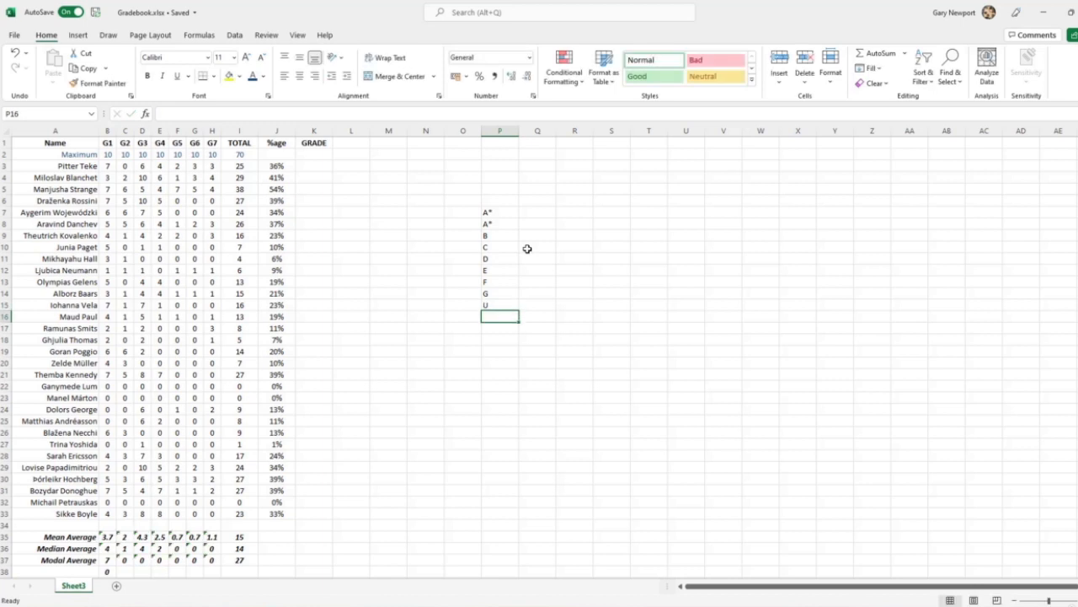
Correct the second grade in the list, cell P8, to A
left_click(502, 224)
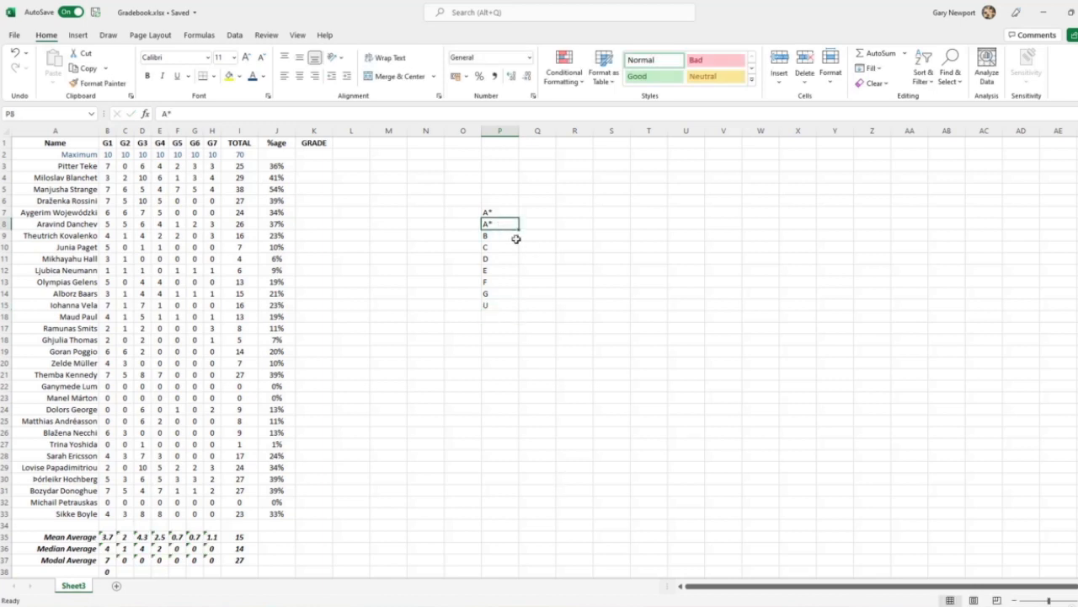
type("A*")
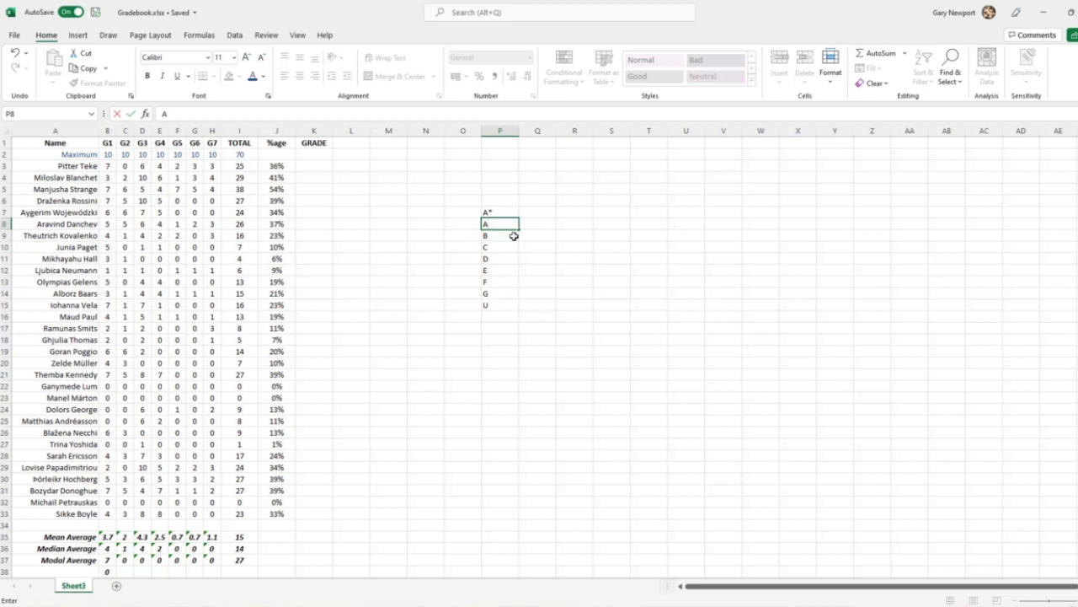
key("Return")
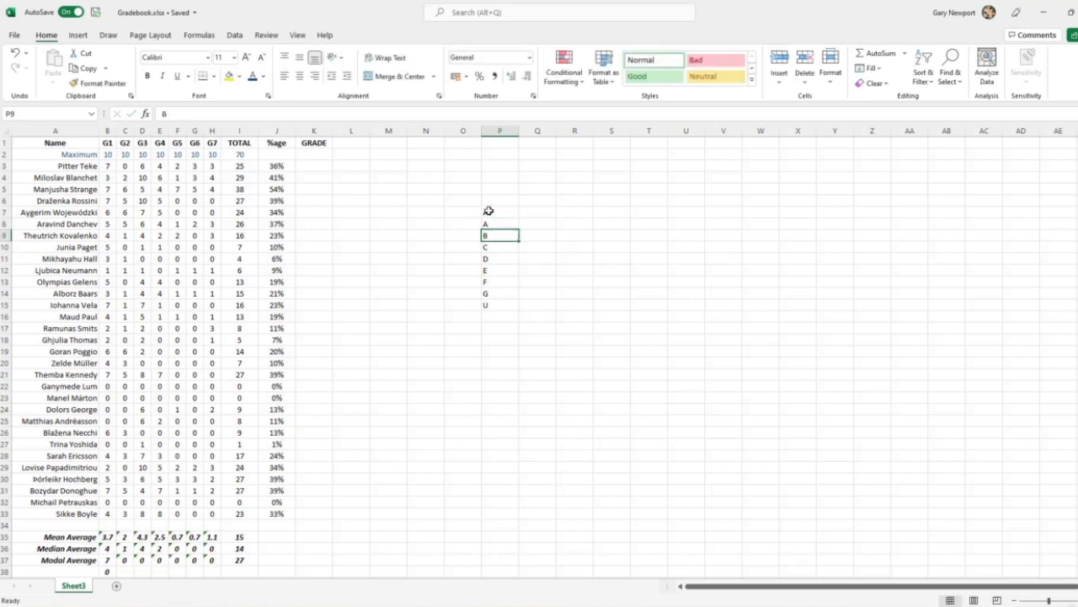
Centre the grade letters in P7:P15
left_click_drag(488, 210, 503, 306)
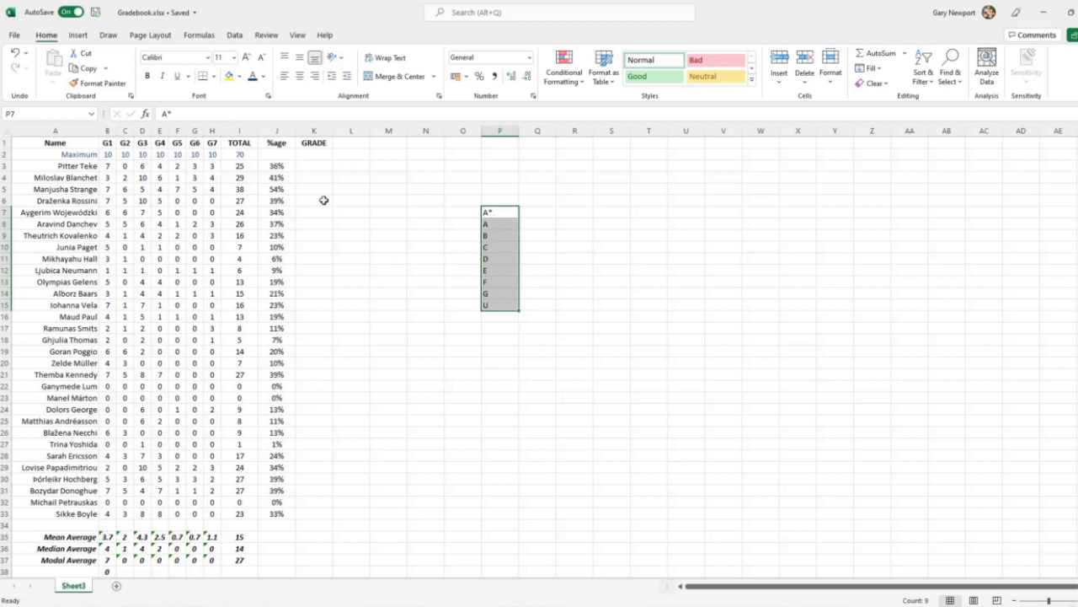
left_click(299, 81)
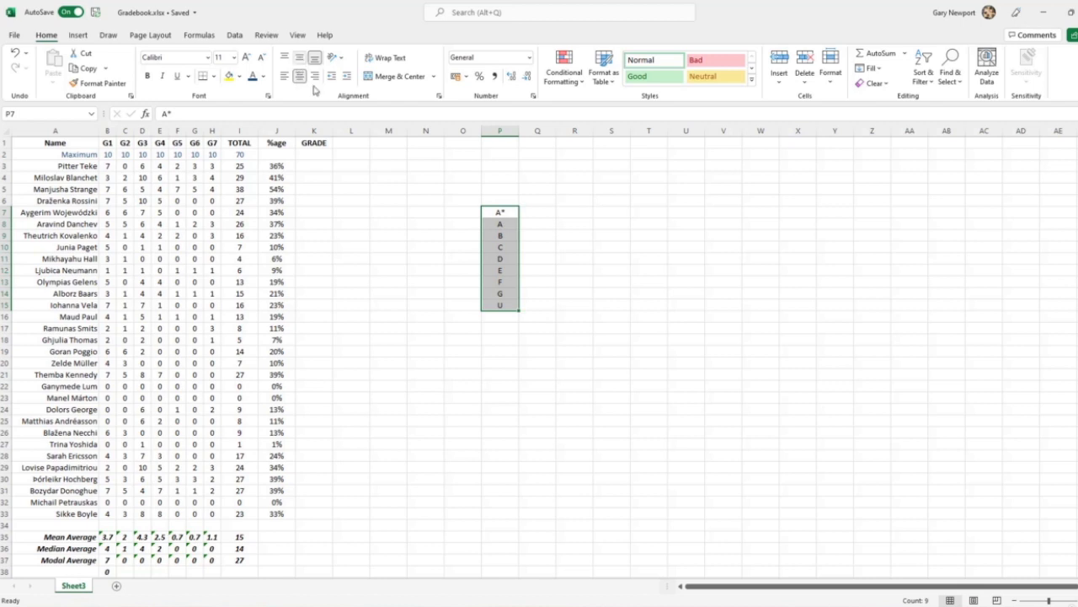
left_click(463, 303)
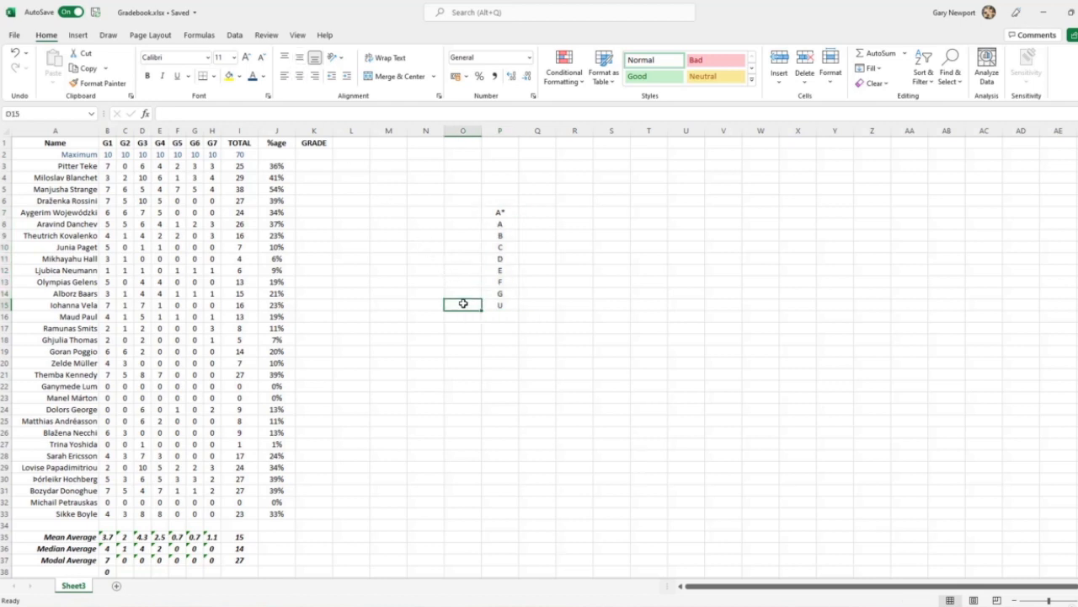
Enter the grade thresholds 0 in O15 and 0.1 in O14, and extend the series upward to 0.8 in O7
left_click_drag(501, 212, 500, 305)
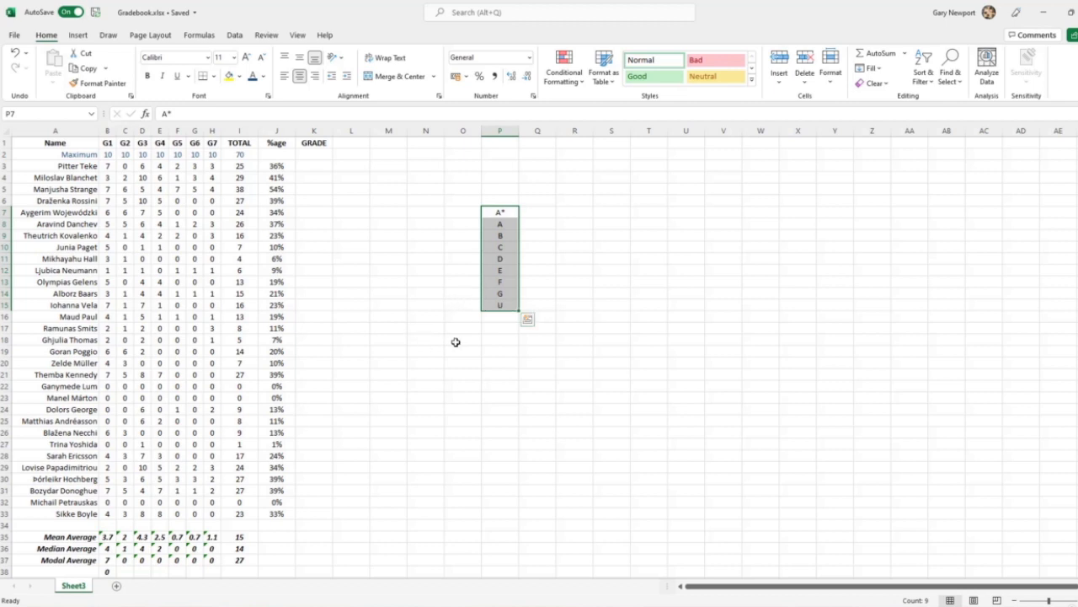
left_click(461, 303)
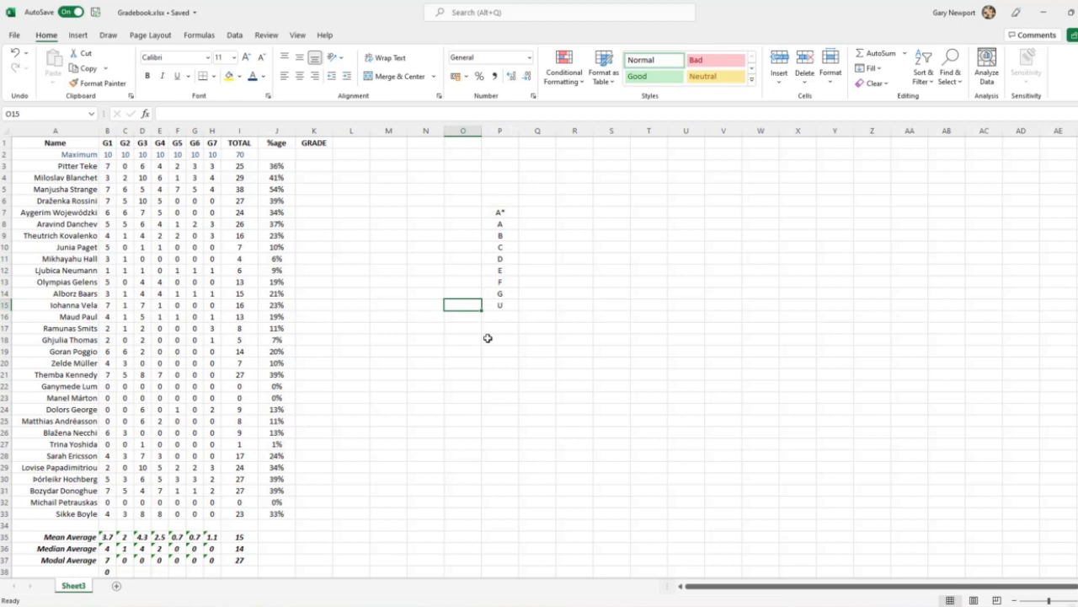
type("0")
key("Up")
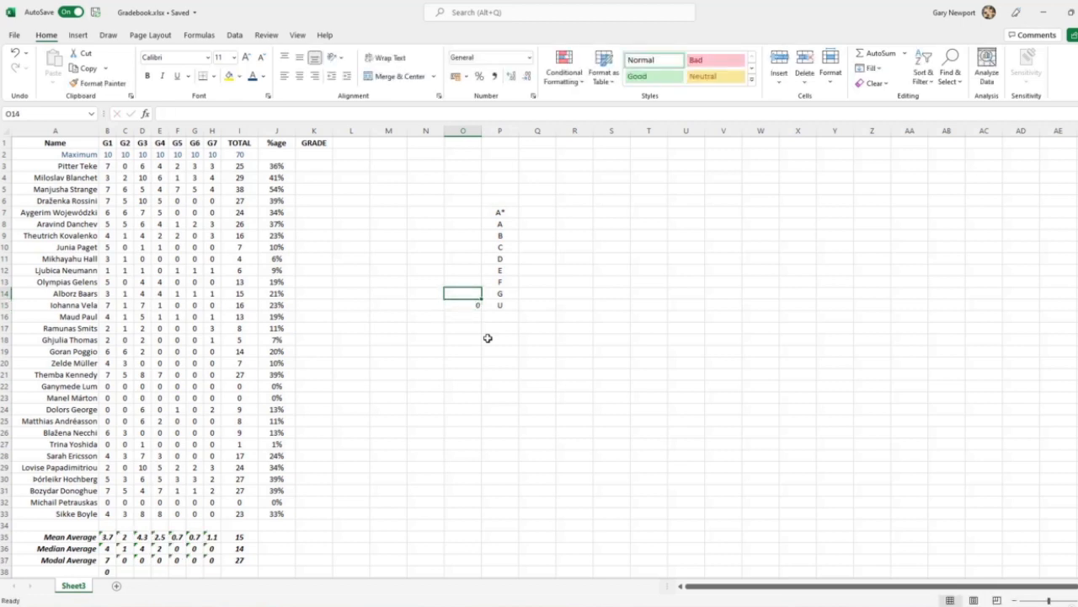
type("0")
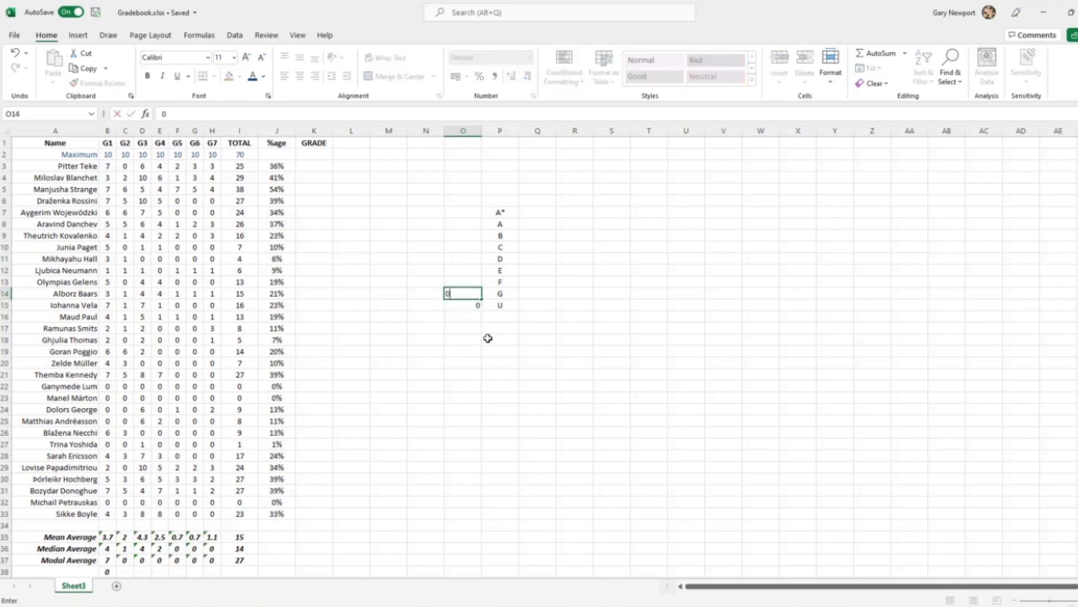
type(".1")
key("Up")
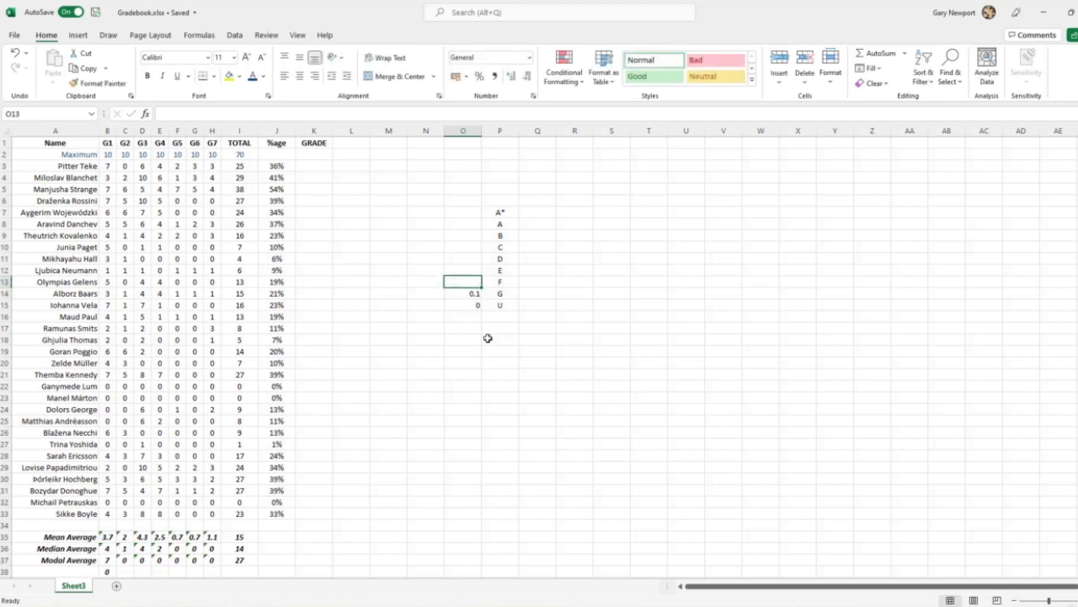
left_click_drag(473, 304, 485, 209)
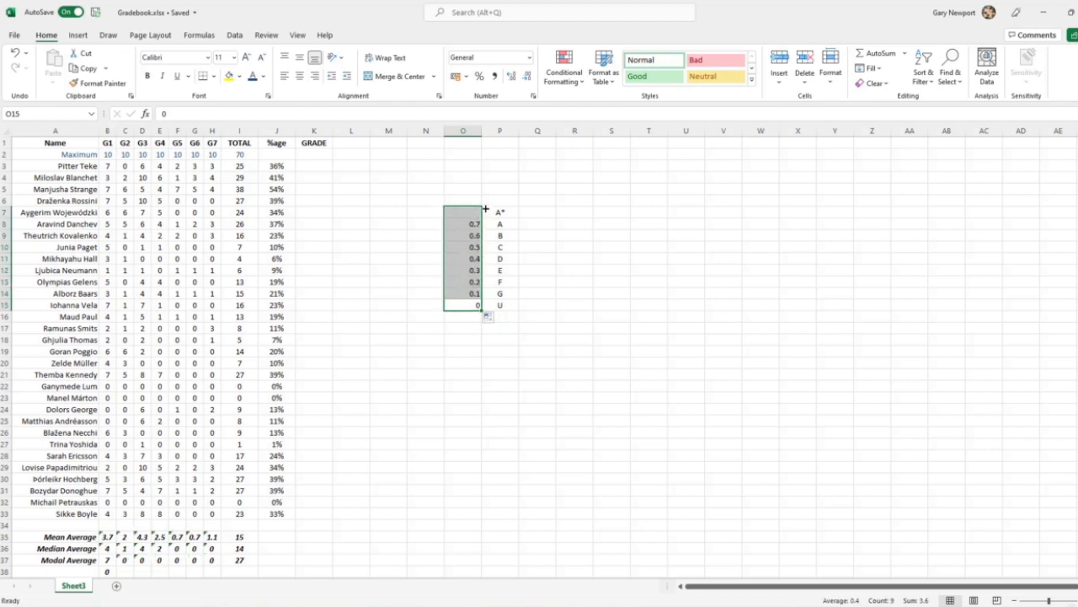
left_click(600, 311)
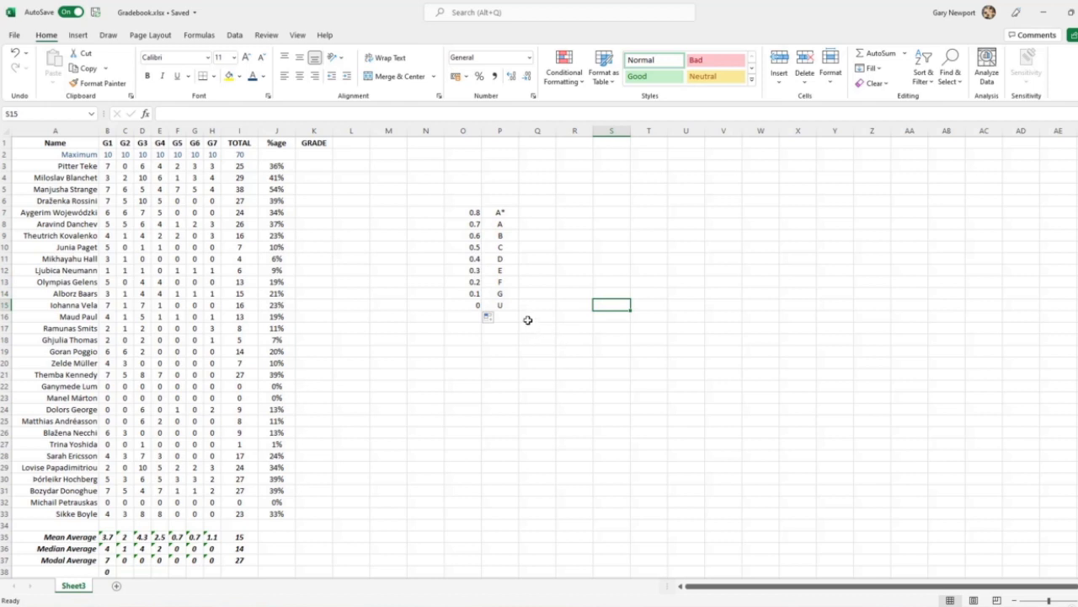
left_click(468, 295)
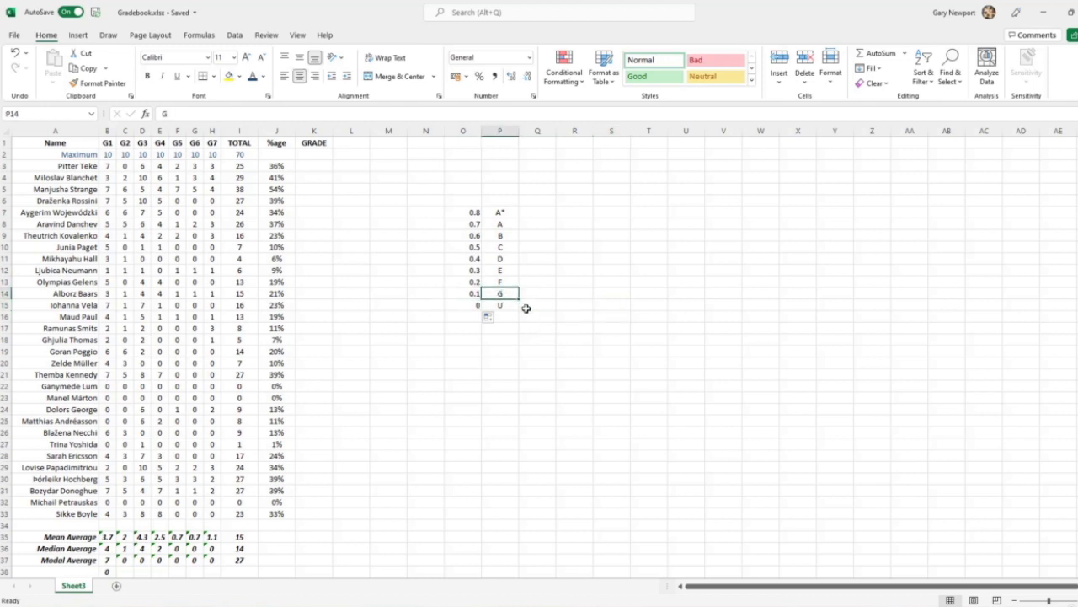
left_click(474, 258)
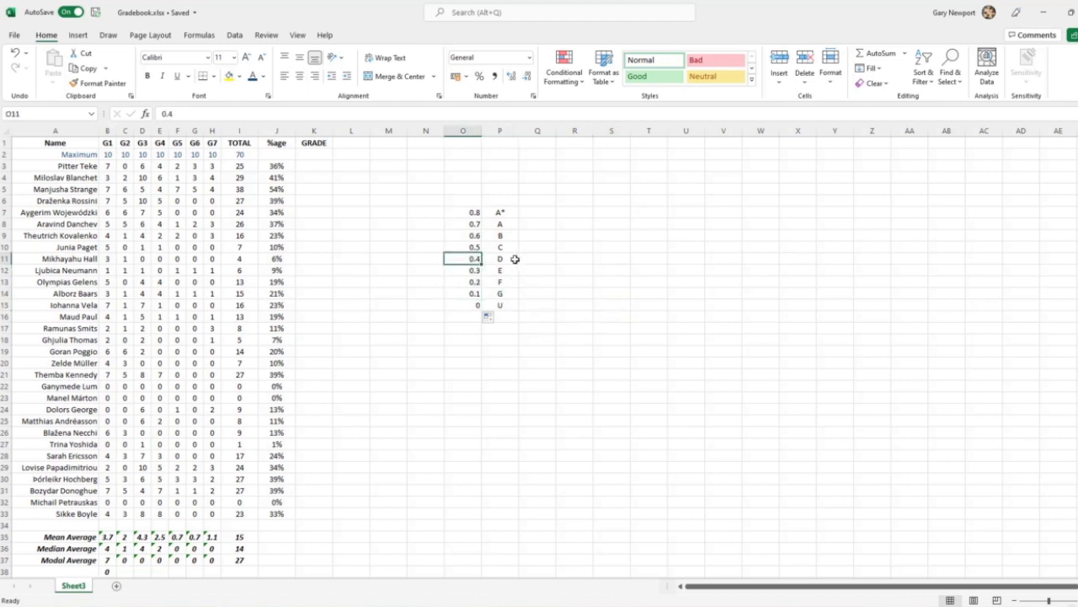
left_click(514, 260)
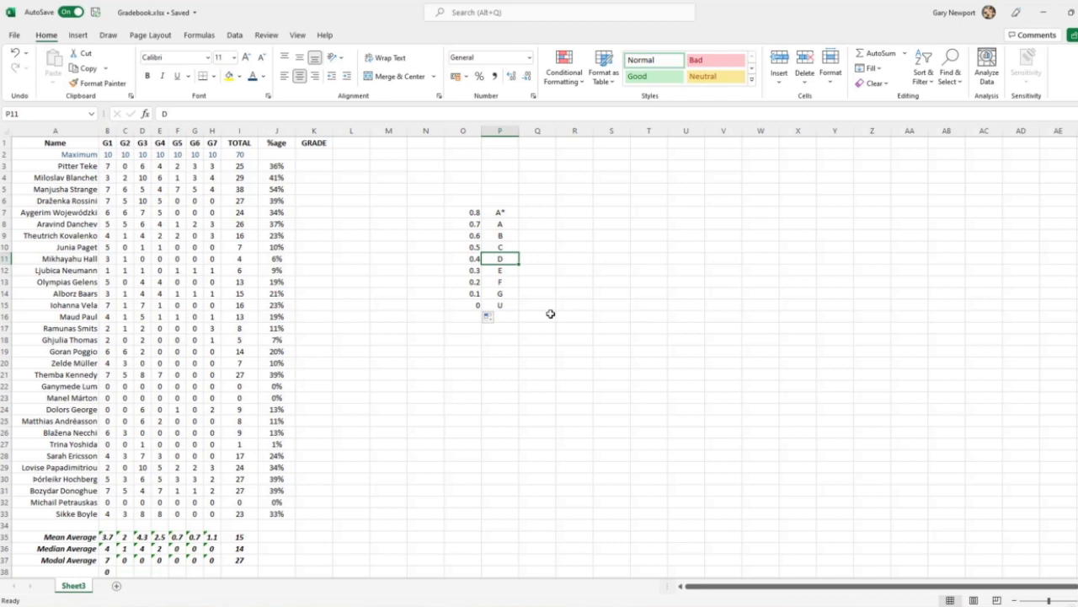
Format the grade thresholds in O7:O15 with the Percent style and centre them
left_click(468, 304)
left_click_drag(469, 305, 470, 213)
left_click(485, 76)
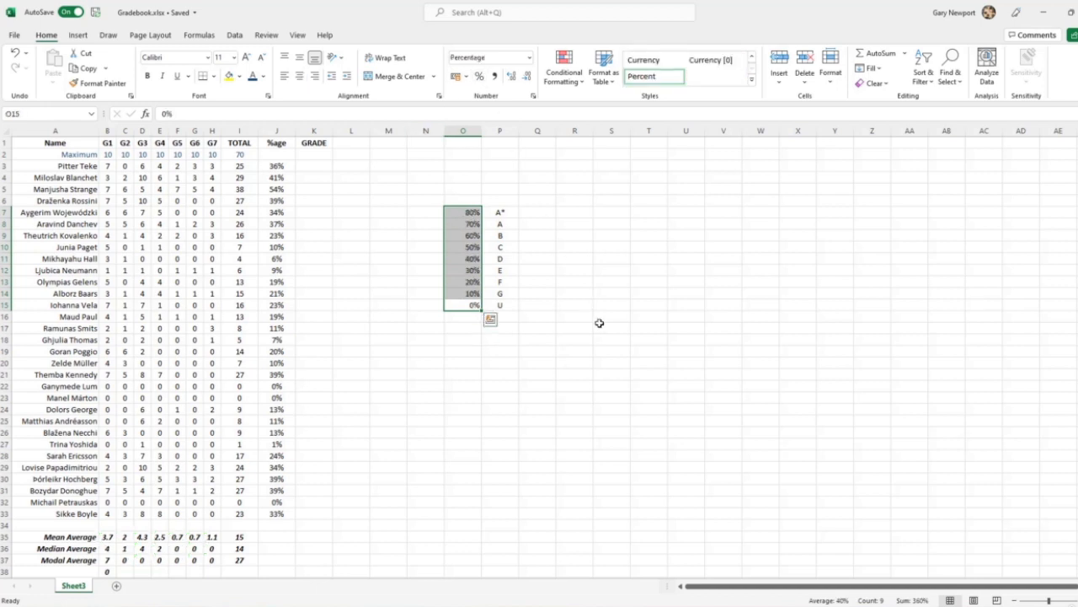
left_click(597, 318)
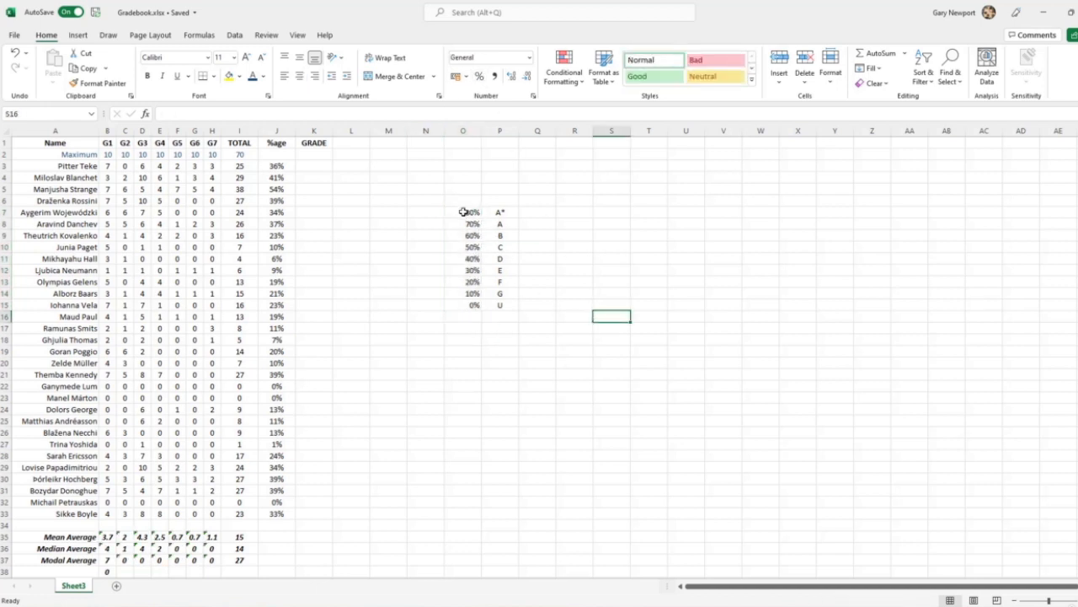
left_click_drag(465, 212, 500, 305)
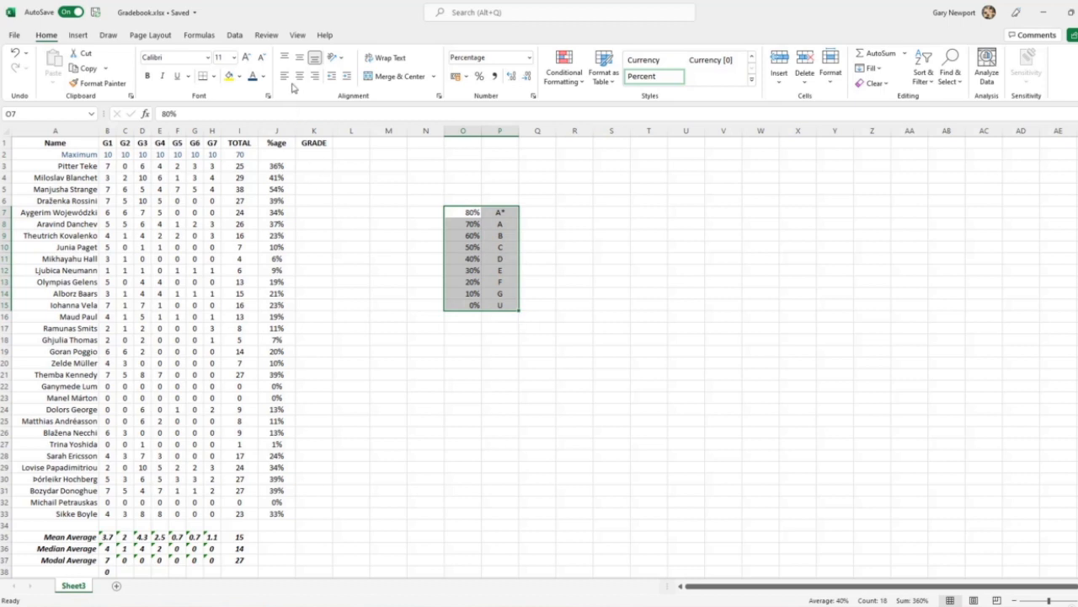
left_click(427, 328)
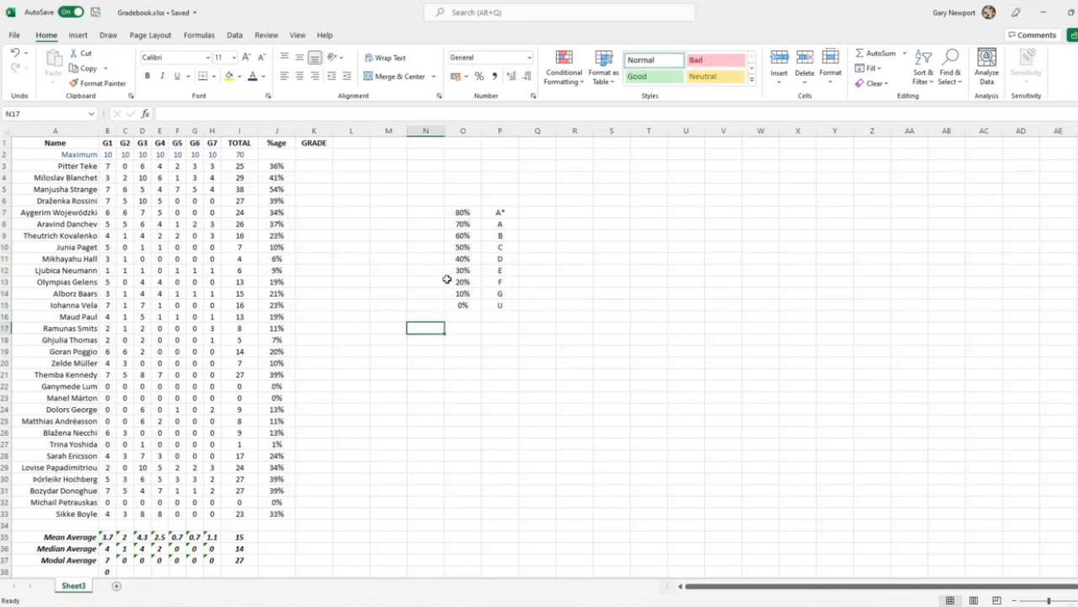
Apply all borders to the grade threshold table O7:P15
left_click(463, 212)
left_click_drag(487, 224, 494, 306)
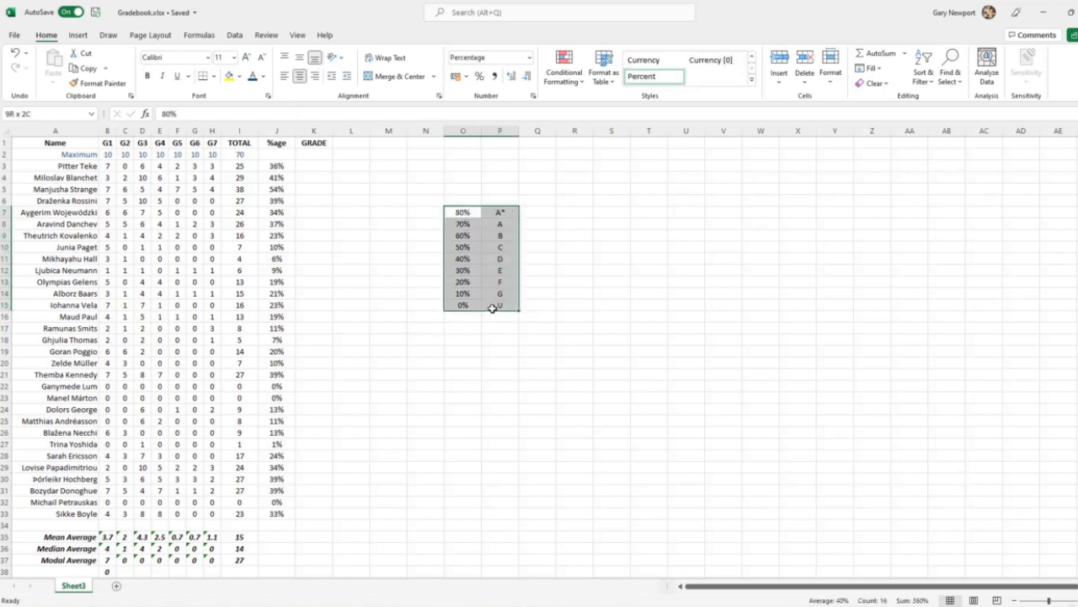
left_click(214, 76)
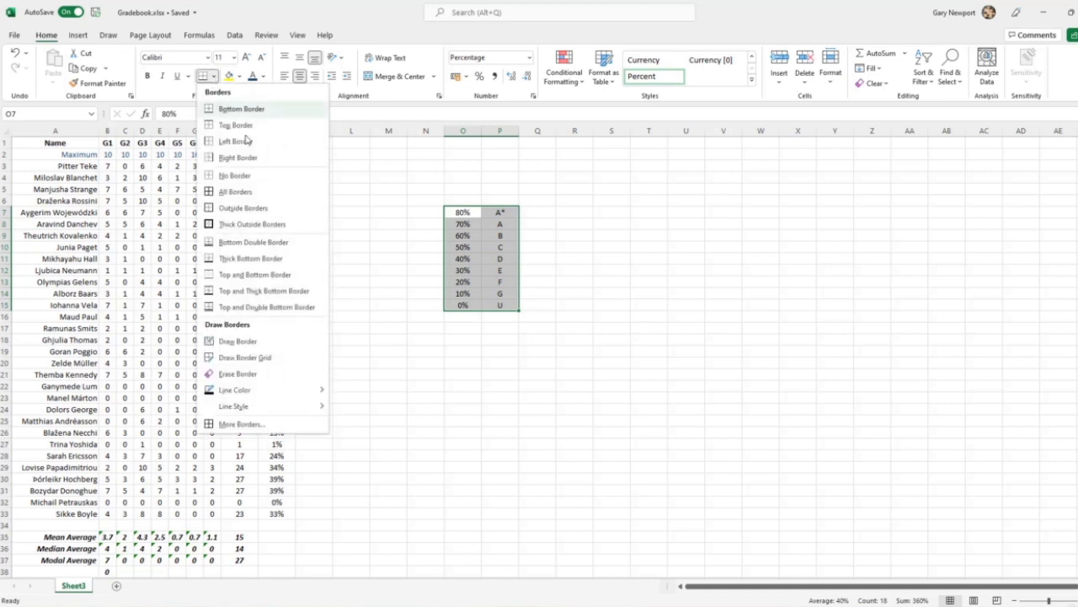
left_click(235, 192)
left_click(504, 399)
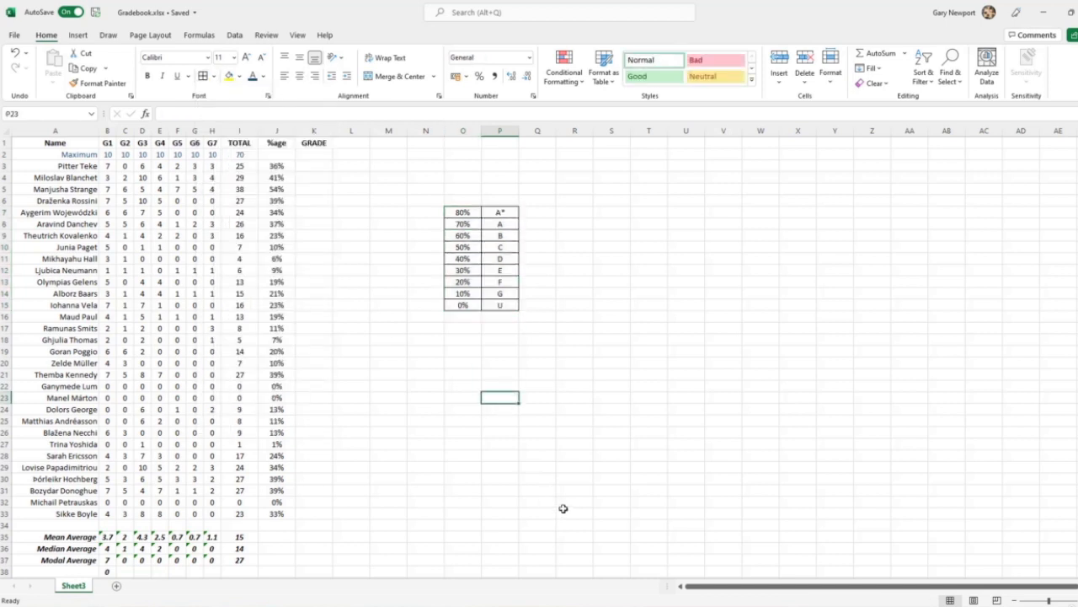
Name the grade threshold table O7:P15 "grades" and reselect the range to check the name
left_click_drag(459, 215, 490, 305)
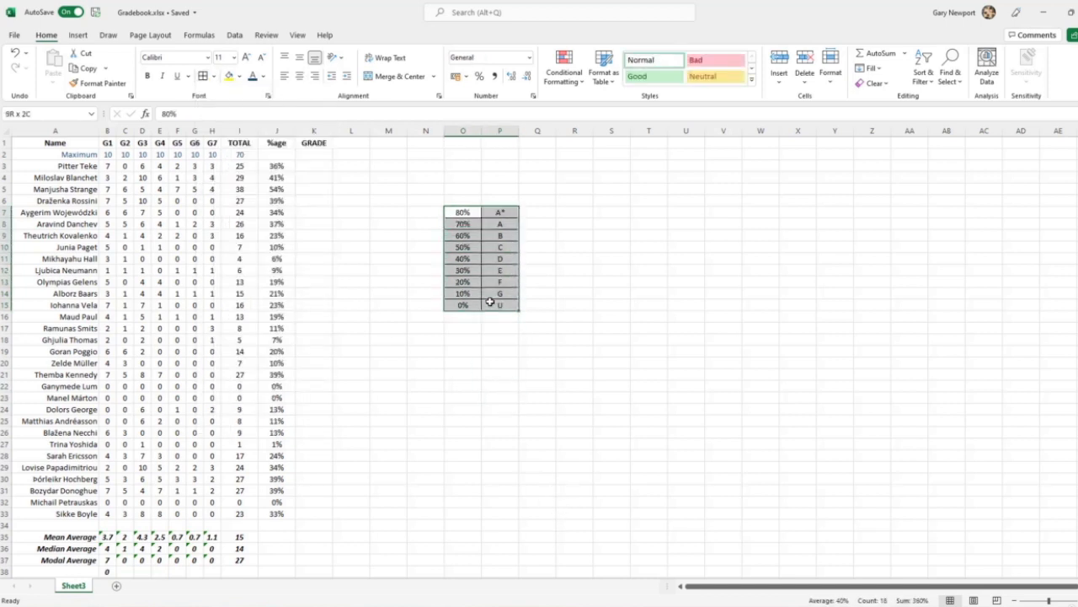
left_click(69, 113)
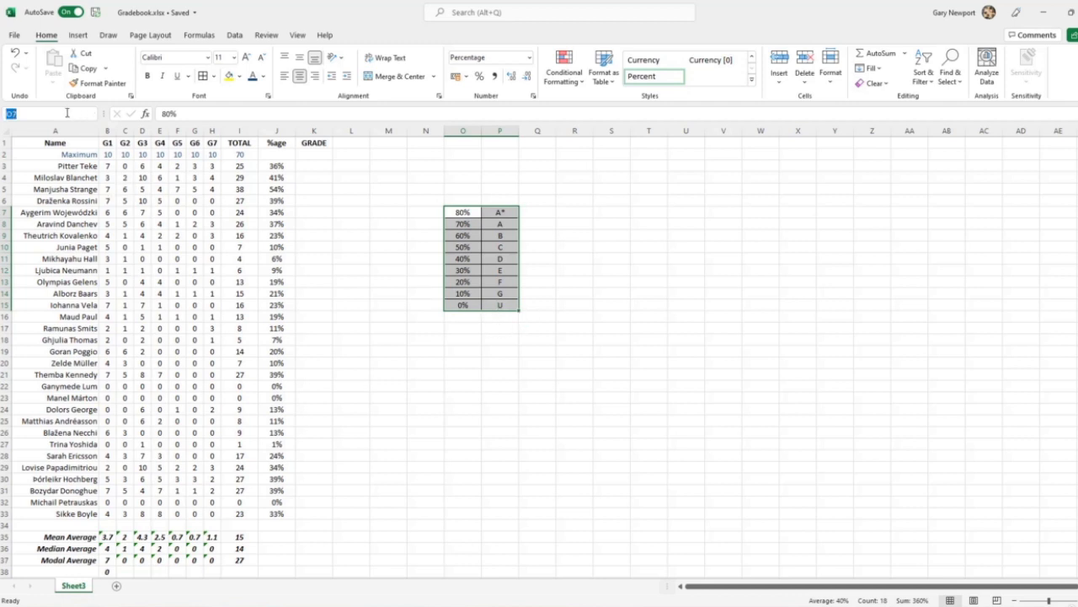
type("grades")
key("Return")
left_click(573, 306)
mouse_move(457, 211)
left_mouse_down()
mouse_move(481, 234)
mouse_move(505, 305)
left_mouse_up()
Enter the formula =VLOOKUP(J3,grades,2,TRUE) in K3 to look up the first student's grade from the percentage
left_click(276, 167)
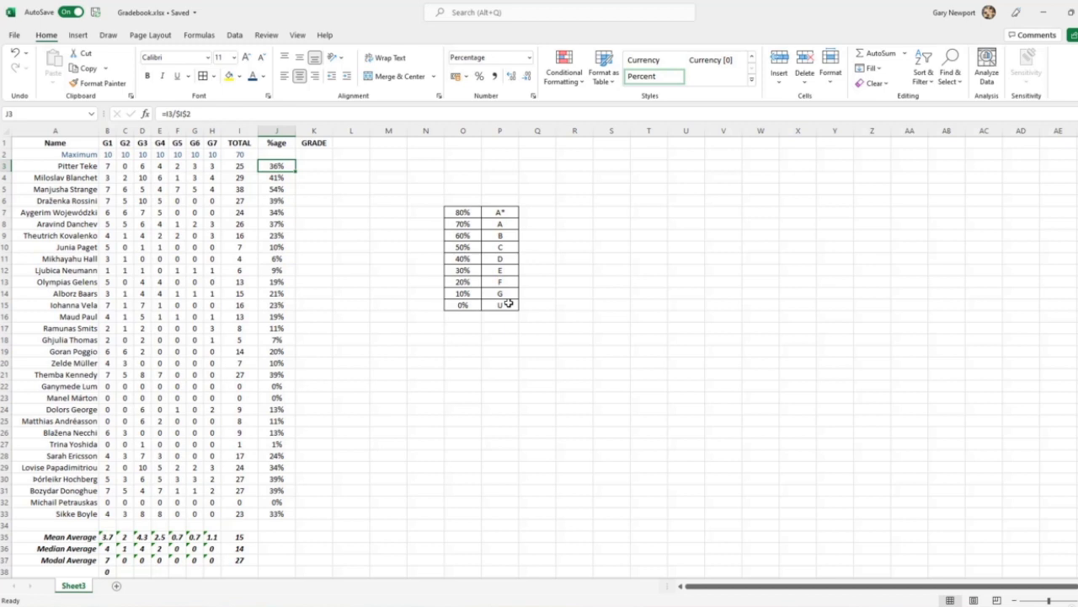
left_click(311, 167)
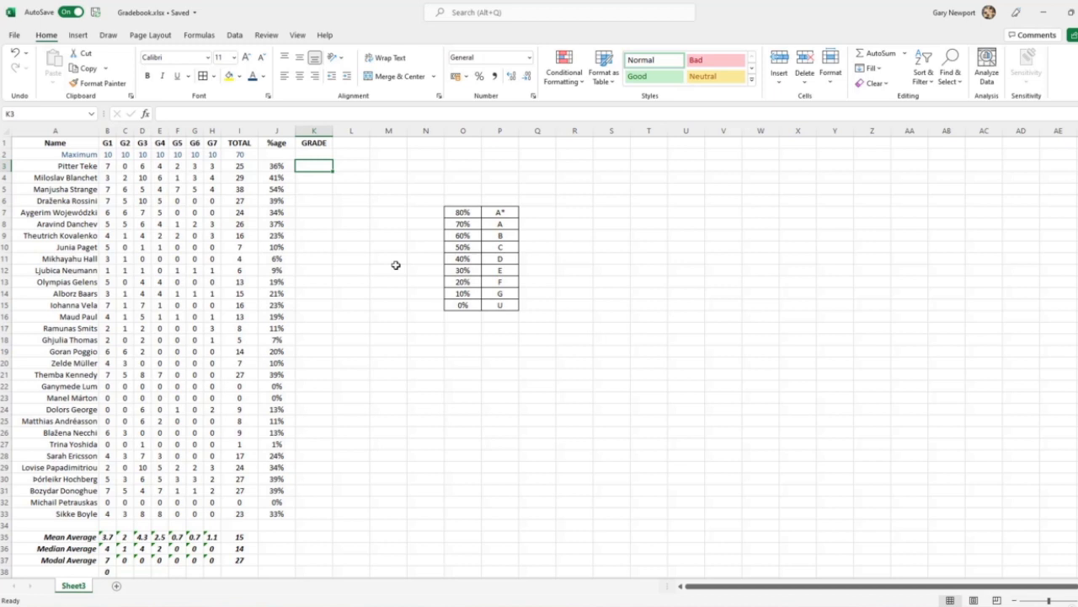
type("=")
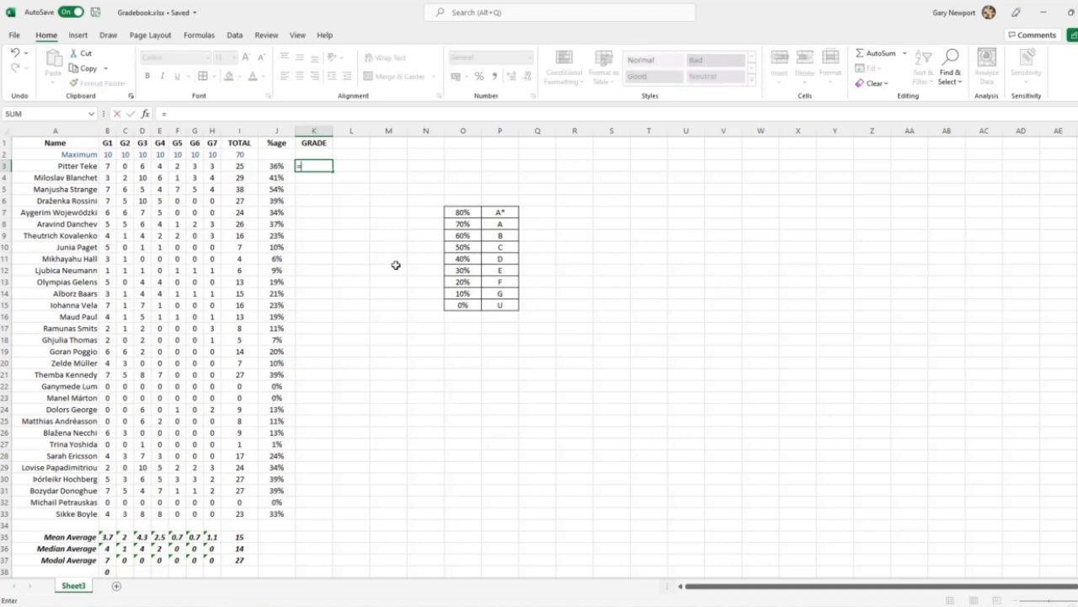
type("vlookup(")
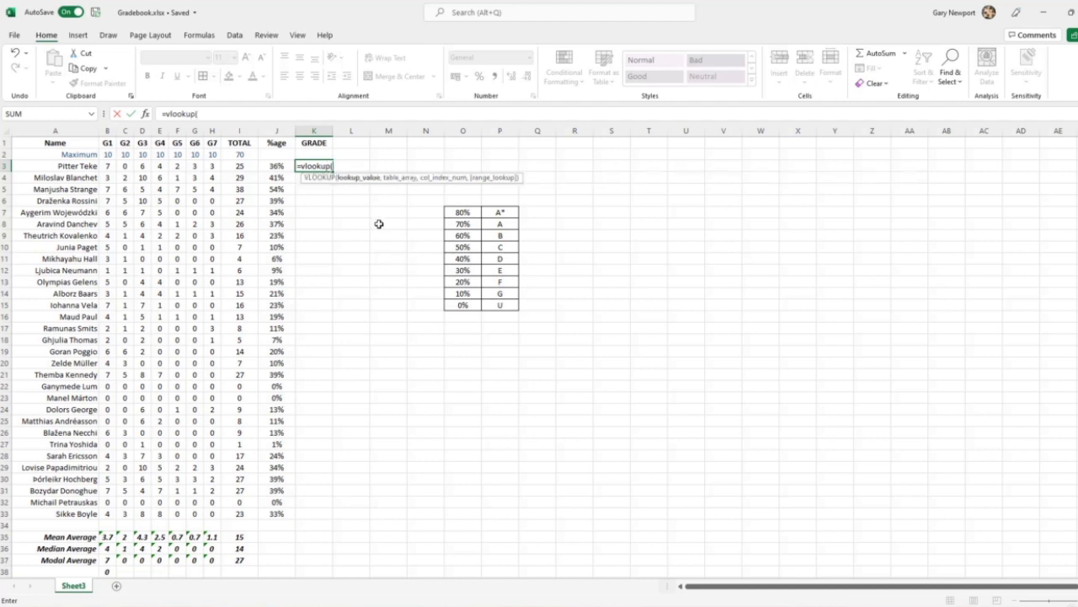
left_click(277, 165)
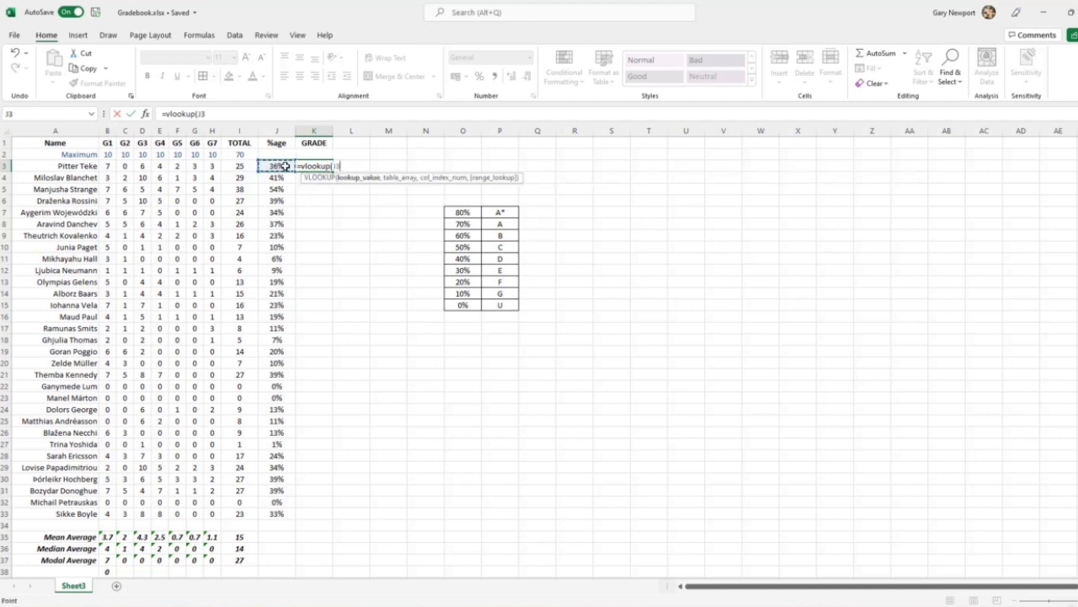
type(",grades")
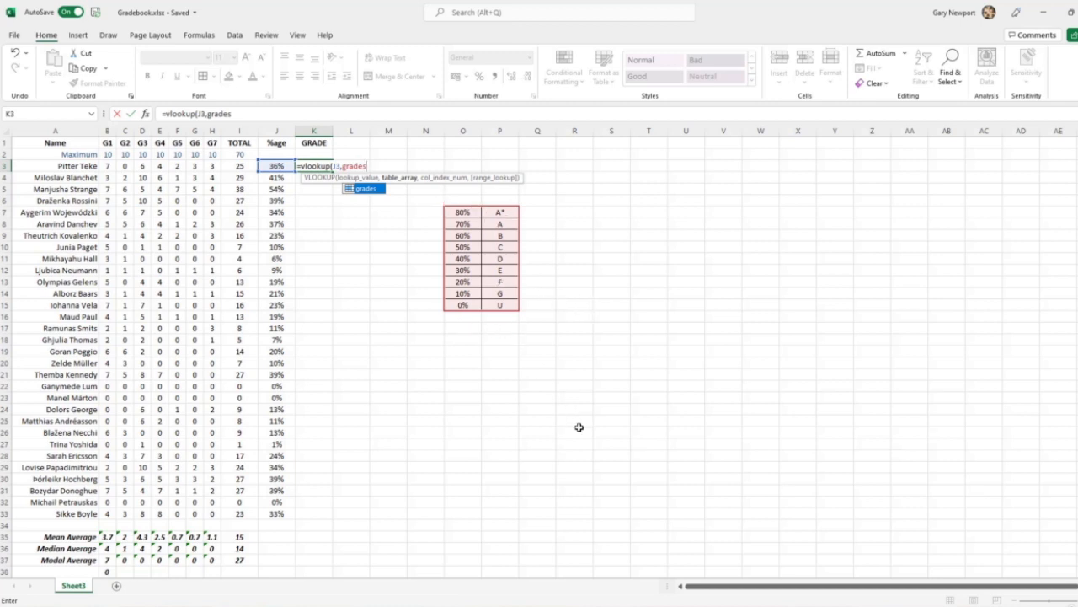
type(",2")
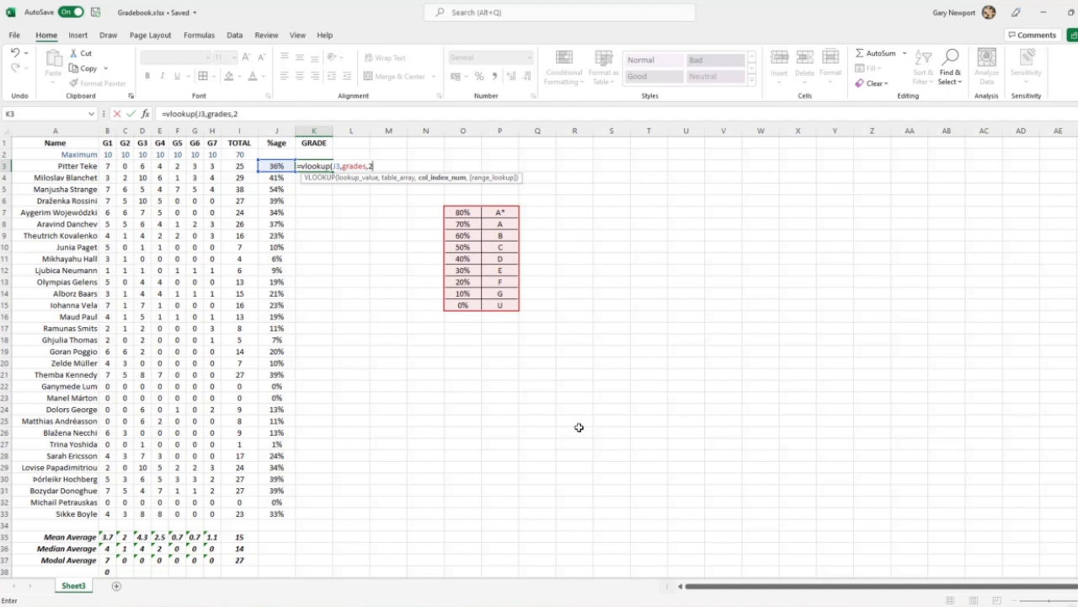
type(",")
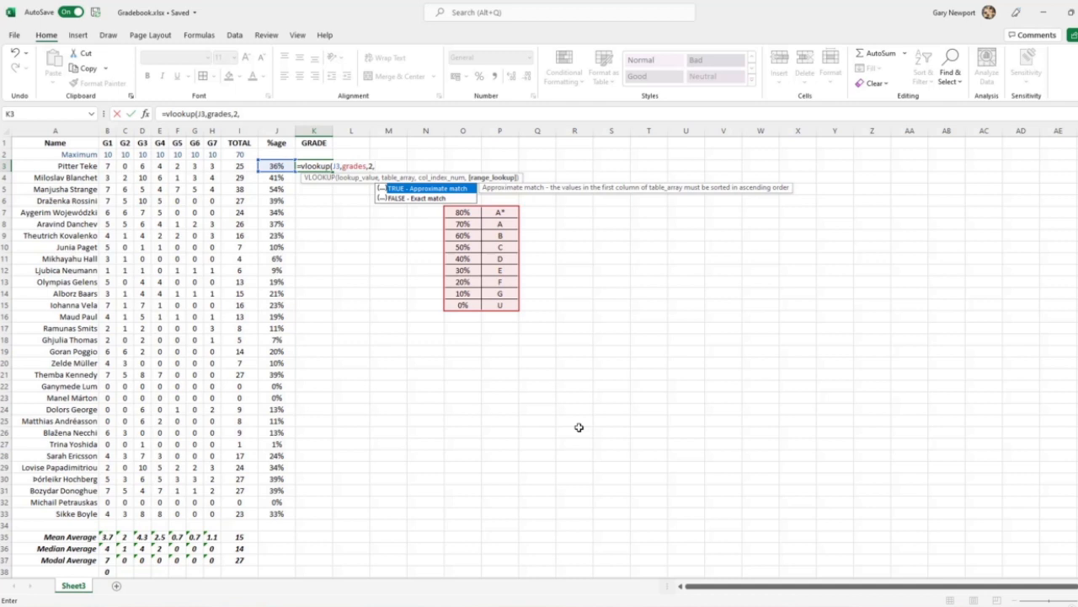
type("TRUE)")
key("Return")
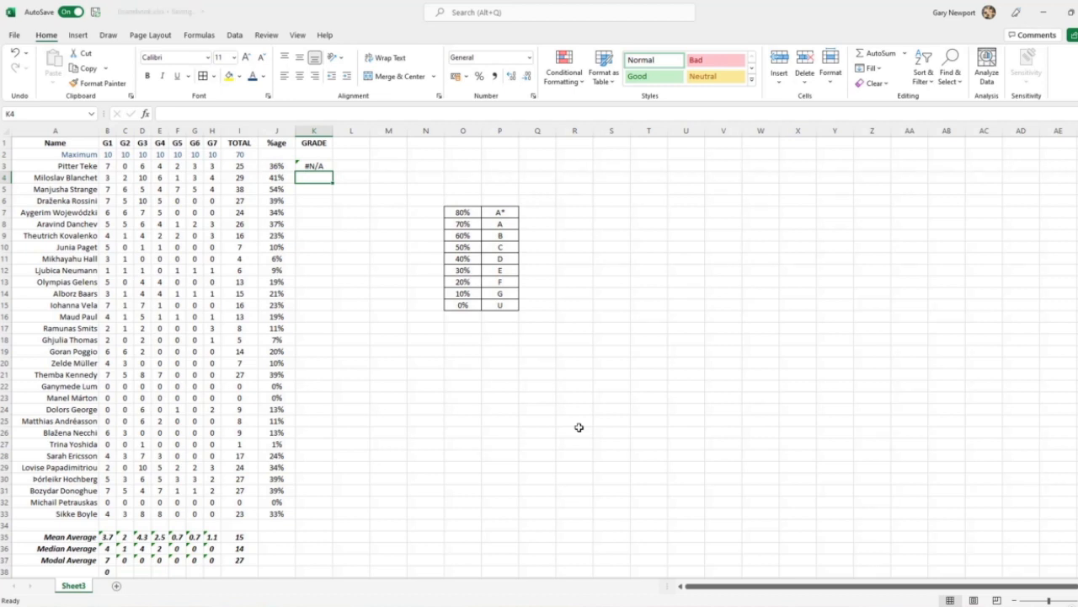
Check the lookup formula in K3 and sort the grade table O7:P15 from smallest to largest threshold
left_click(308, 166)
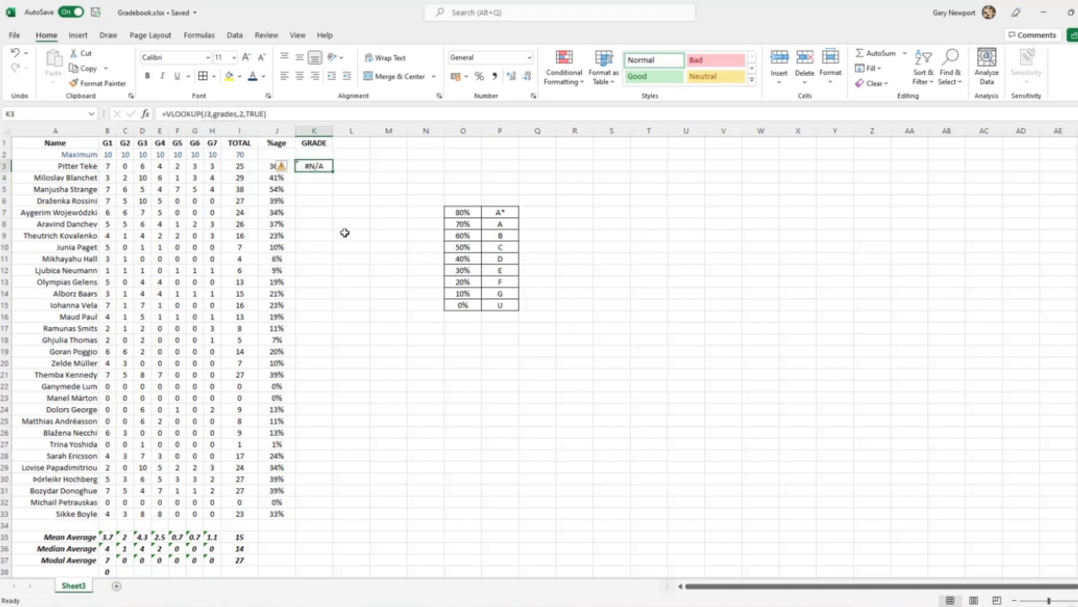
left_click(214, 113)
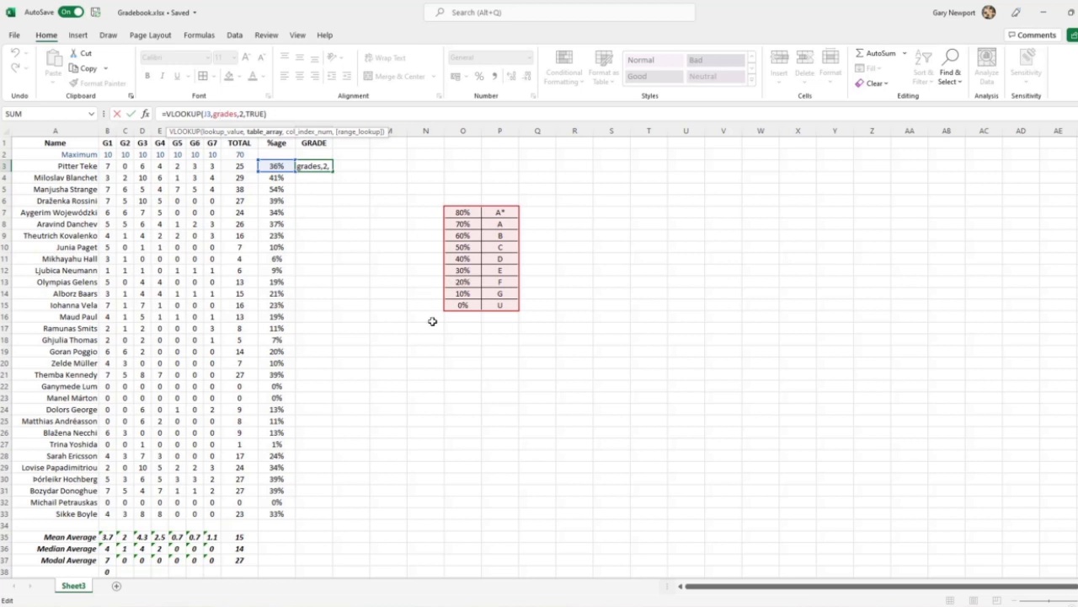
key("Escape")
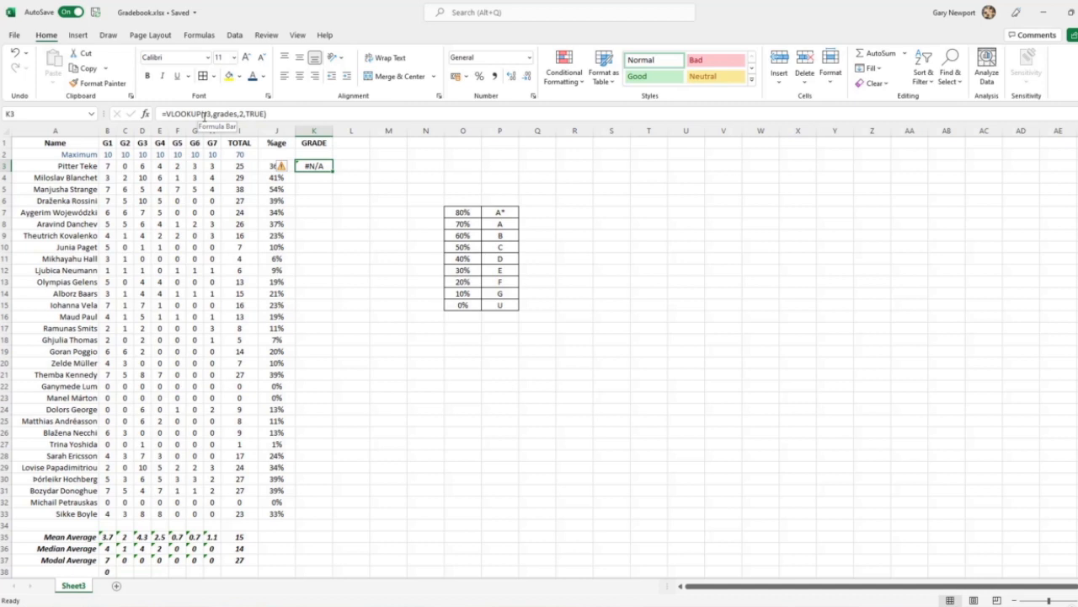
left_click_drag(462, 212, 499, 305)
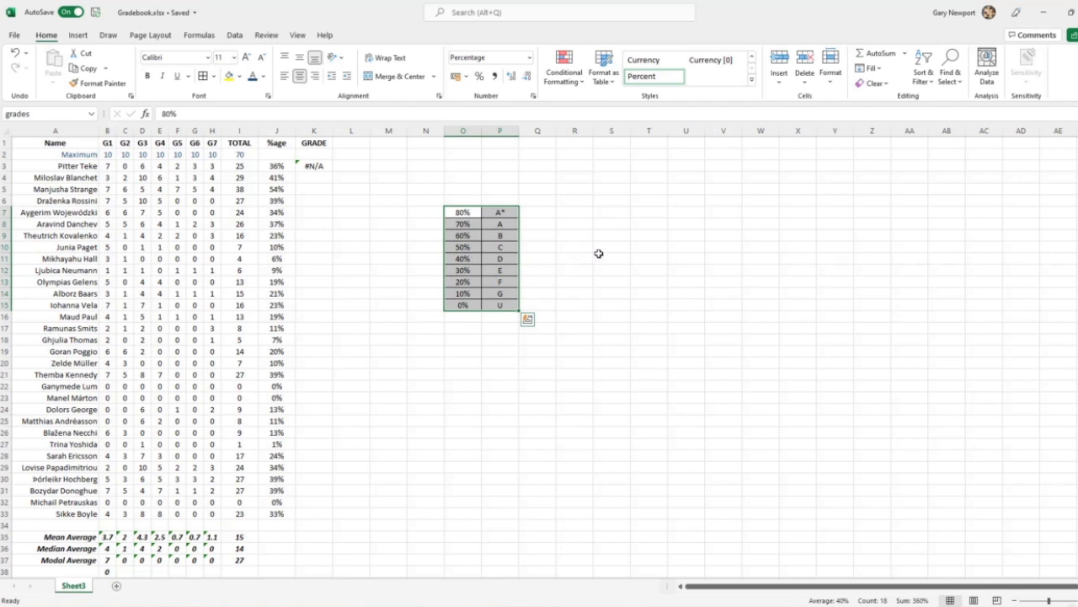
left_click(462, 213)
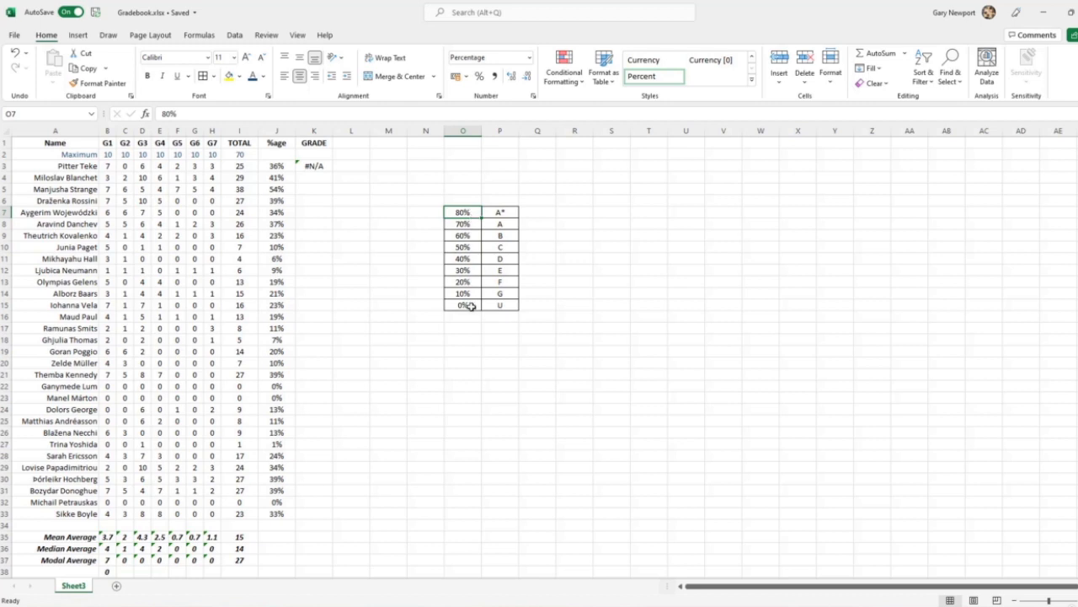
left_click_drag(460, 212, 497, 302)
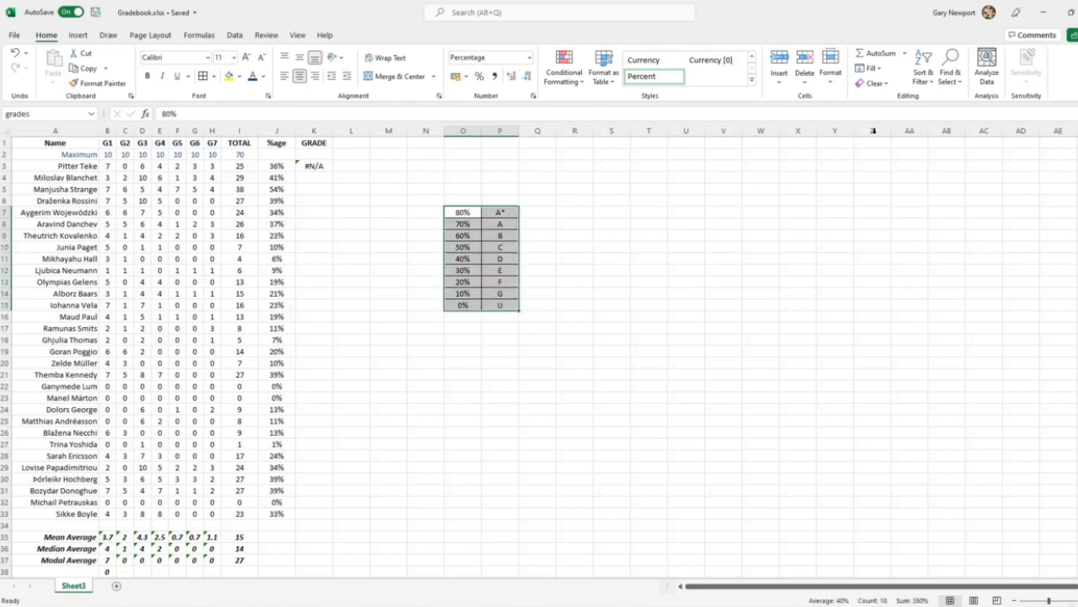
left_click(923, 82)
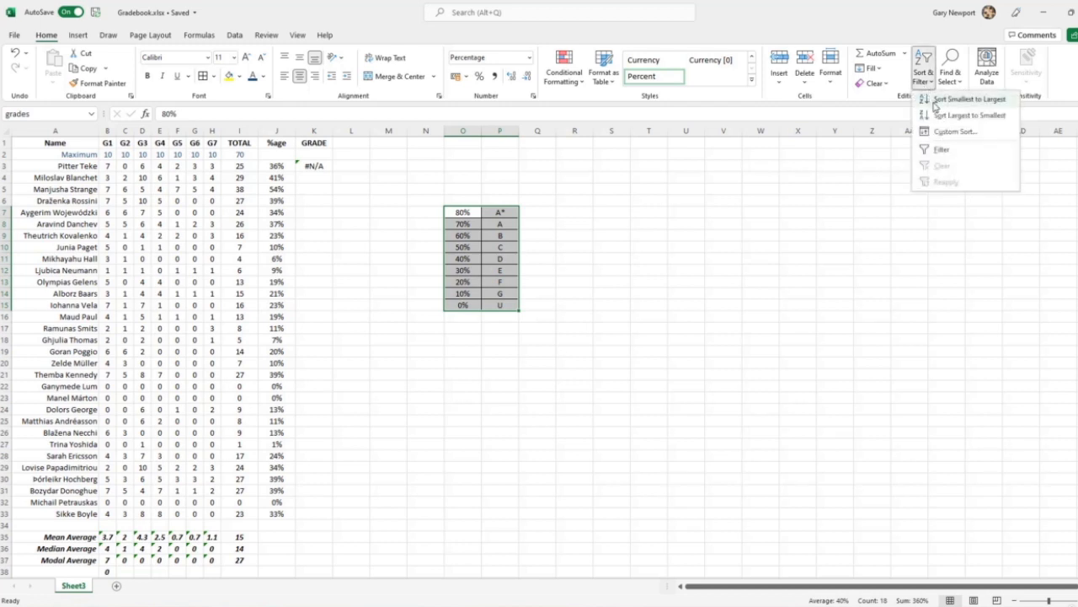
left_click(934, 104)
Fill the grade lookup formula from K3 down to K33
left_click(317, 163)
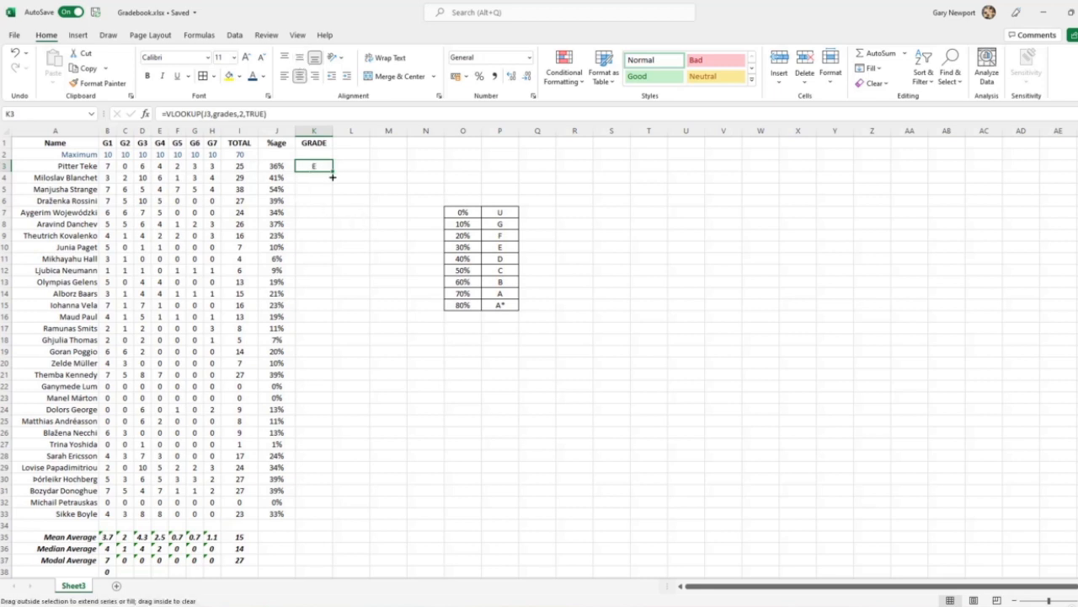
left_click_drag(333, 177, 341, 520)
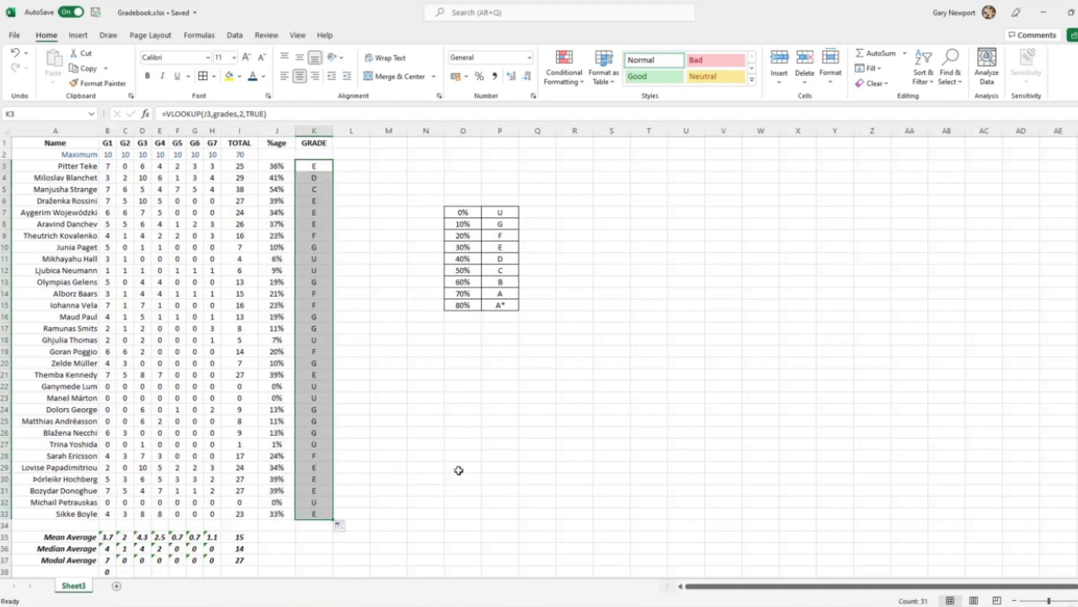
left_click(459, 470)
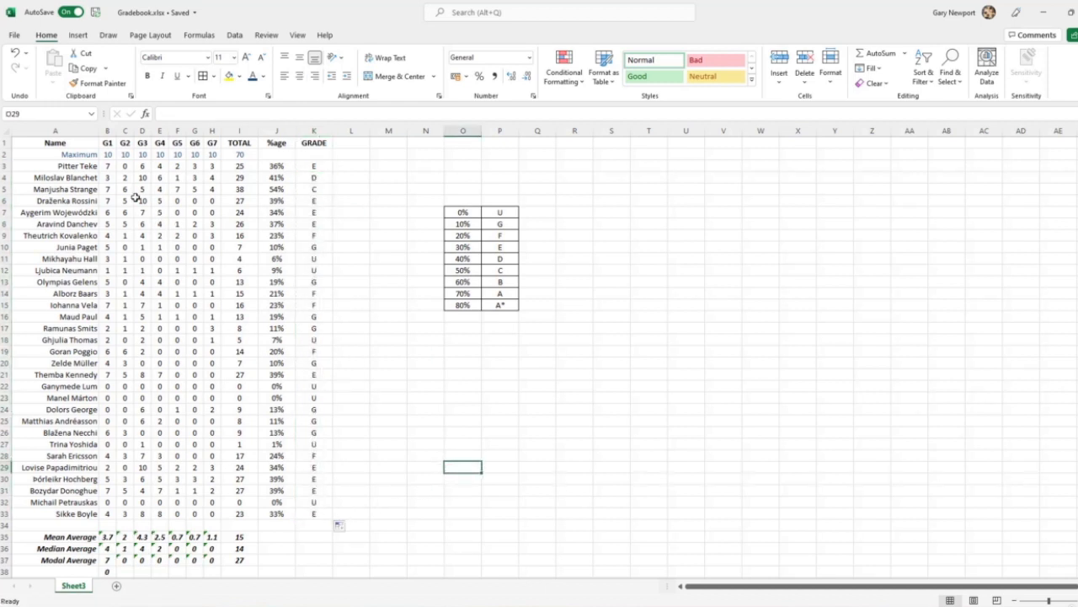
Replace the first student's G1 score in B3 with the formula =RANDBETWEEN(0, 10)
left_click(107, 166)
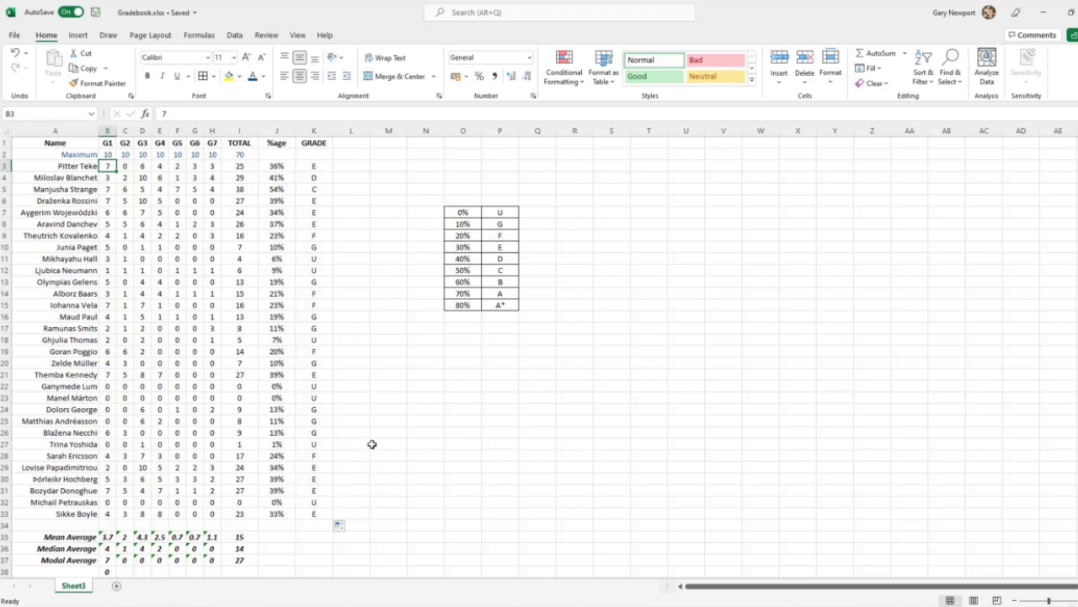
type("=rand")
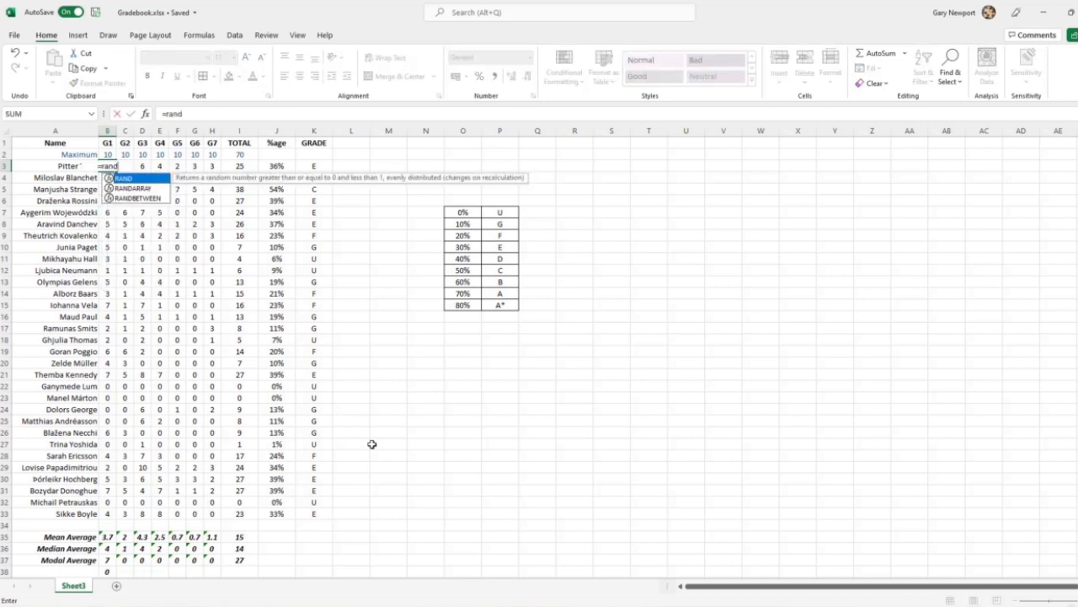
type("between")
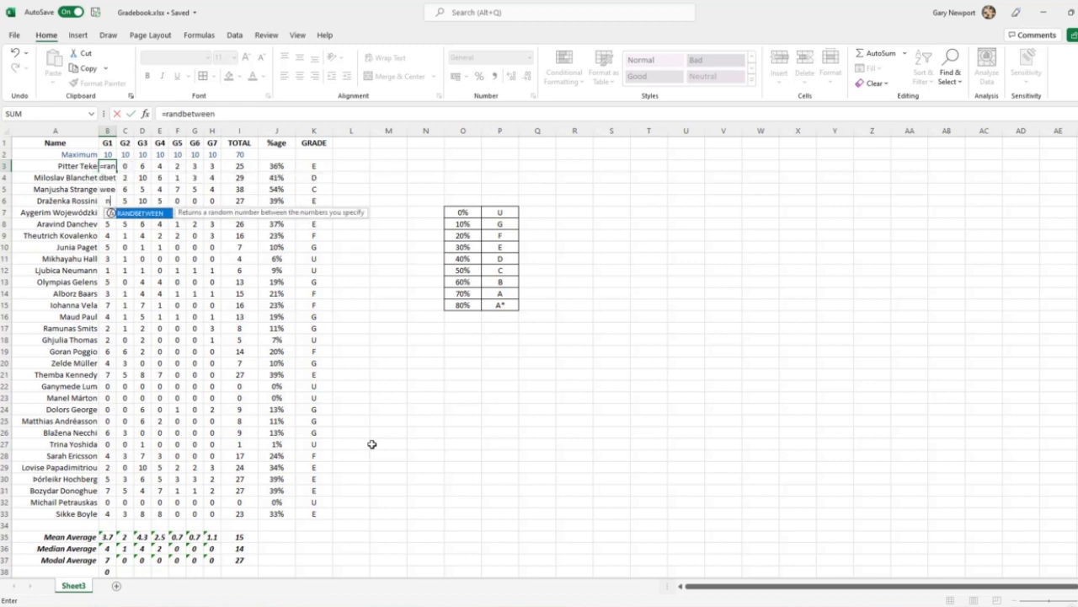
type("(0,")
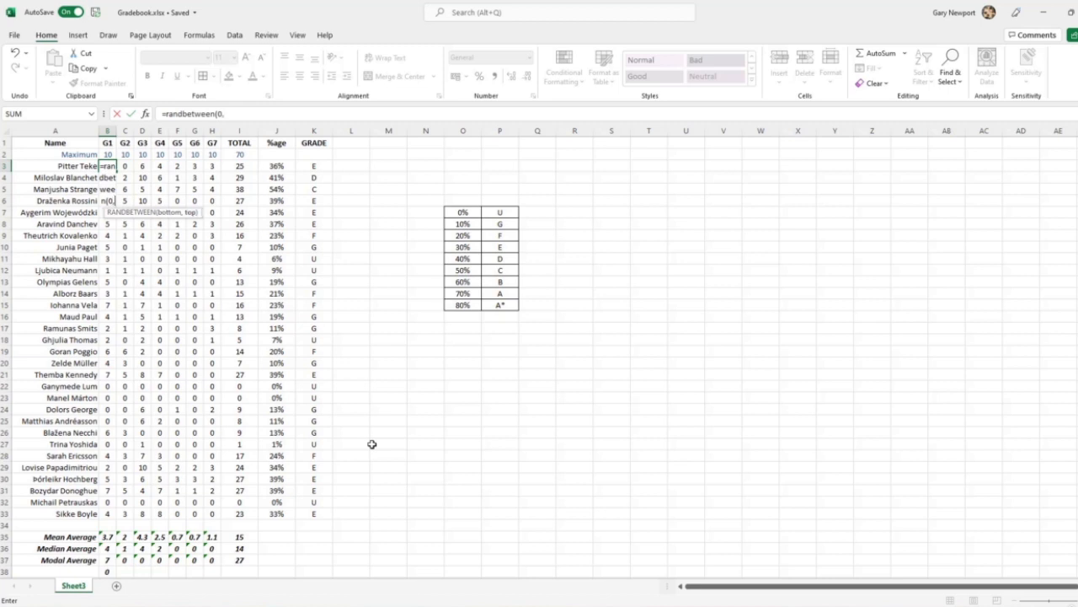
type("10)")
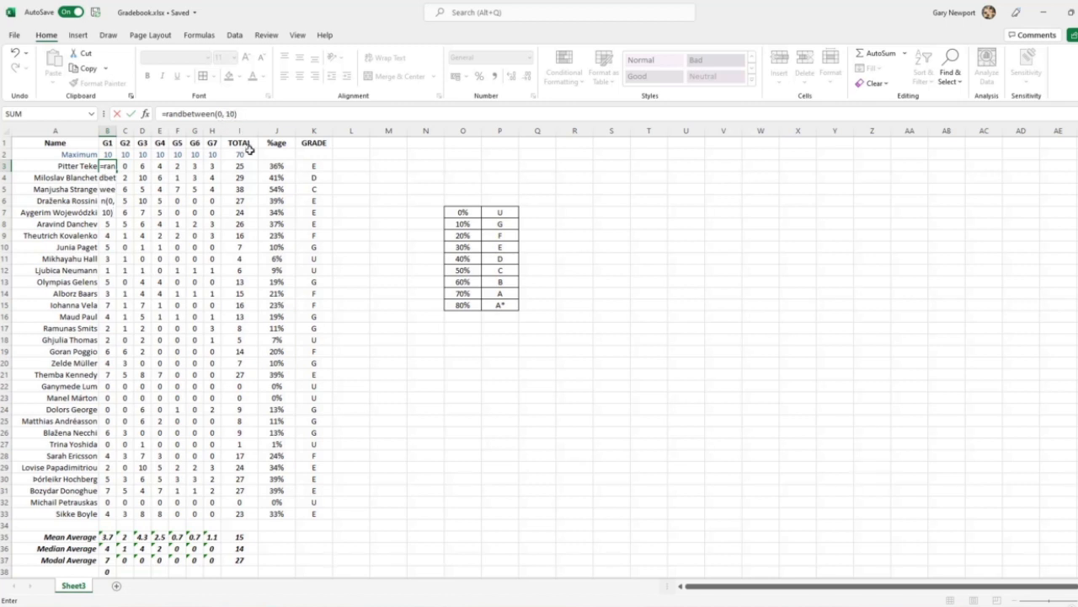
key("Return")
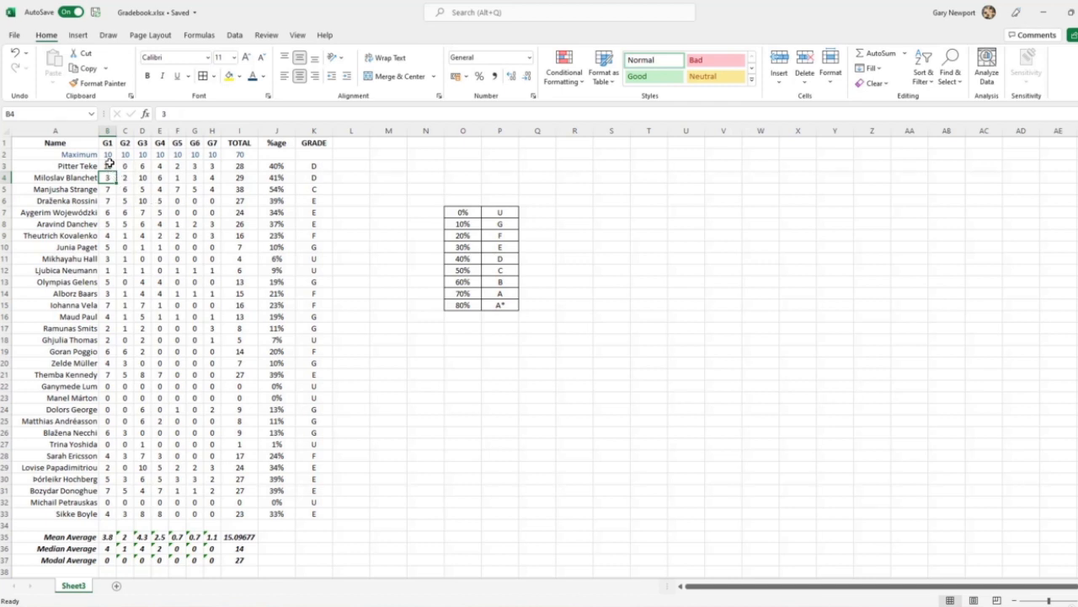
Fill the random score formula from B3 across and down to H33, and inspect the modal averages in row 37
left_click(111, 166)
left_click_drag(117, 171, 215, 519)
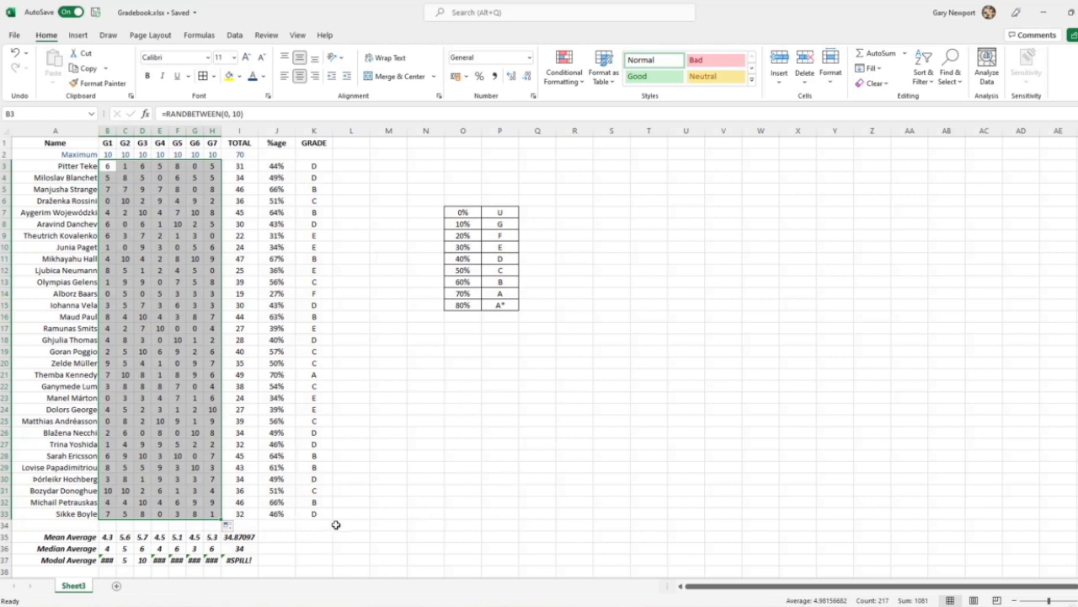
left_click(247, 562)
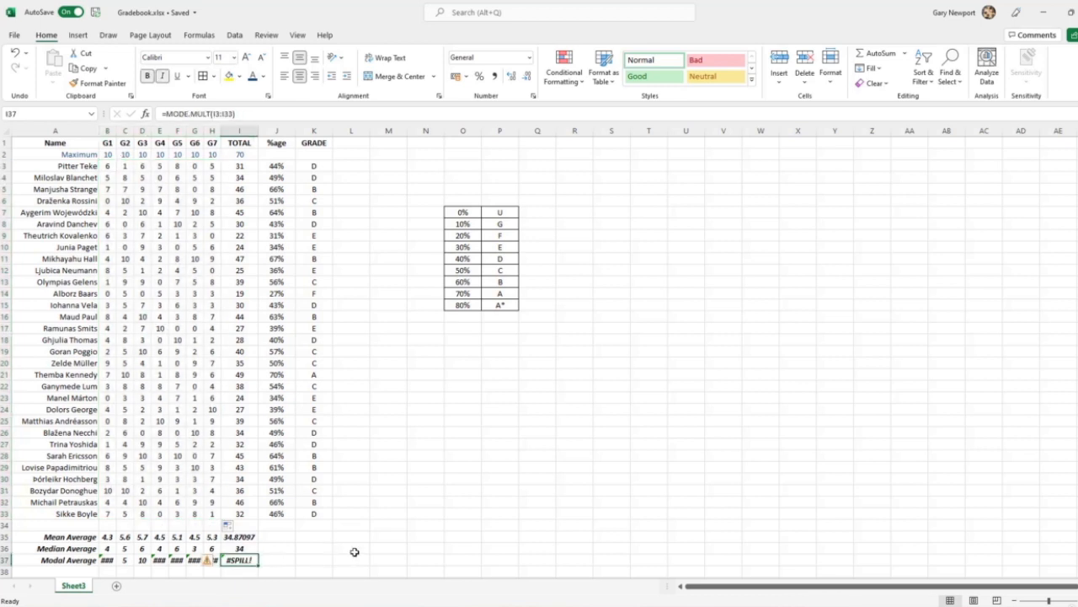
left_click(109, 560)
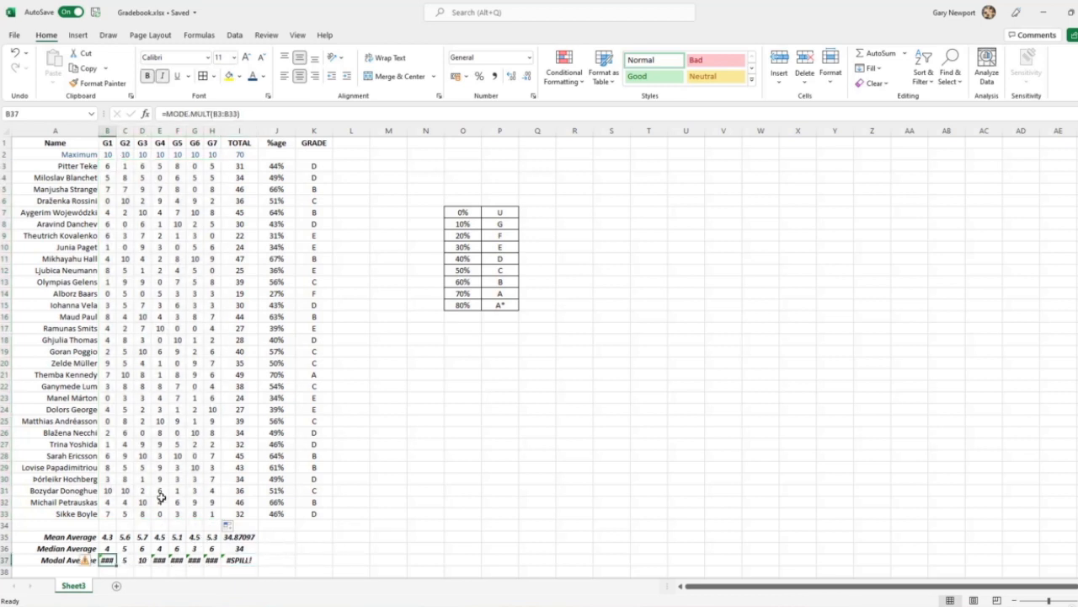
left_click(214, 516)
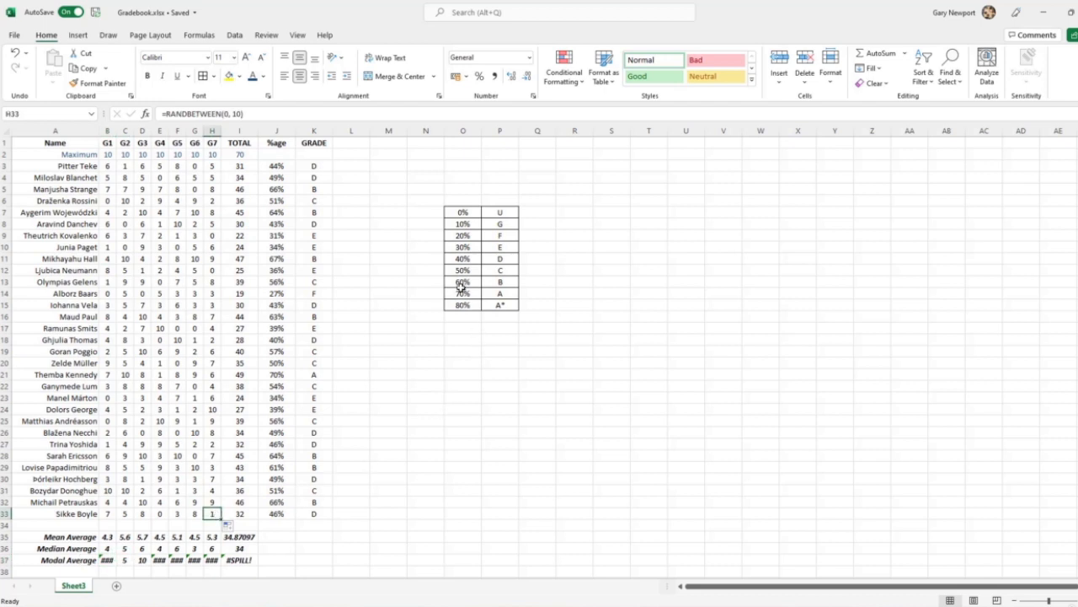
Recalculate the random scores twice by re-entering the grade letter in P7, first as u and finally as U
left_click(501, 213)
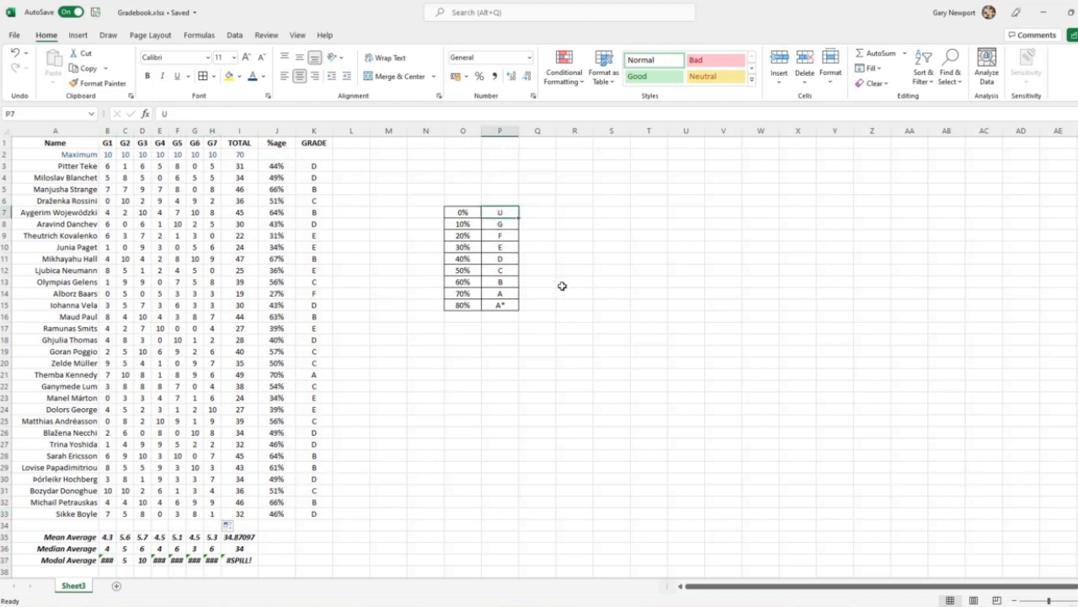
type("u")
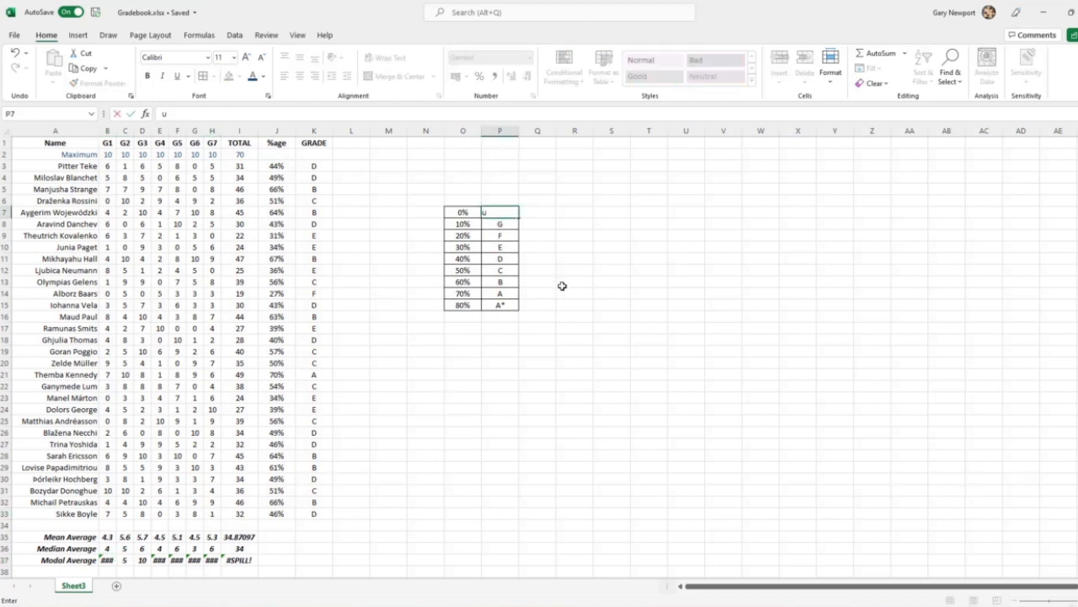
key("Return")
key("Up")
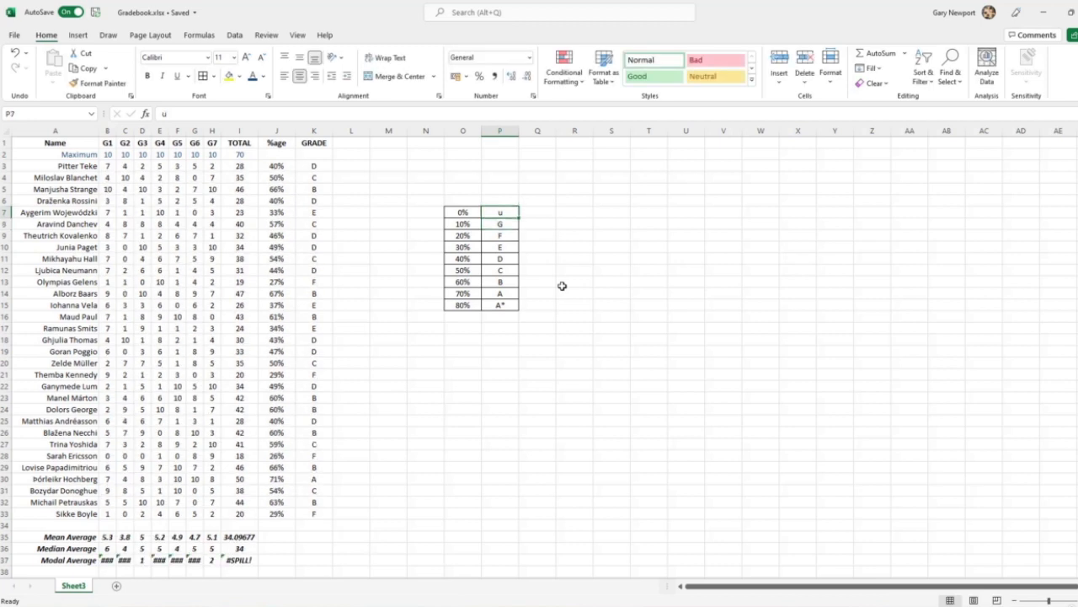
type("U")
key("Return")
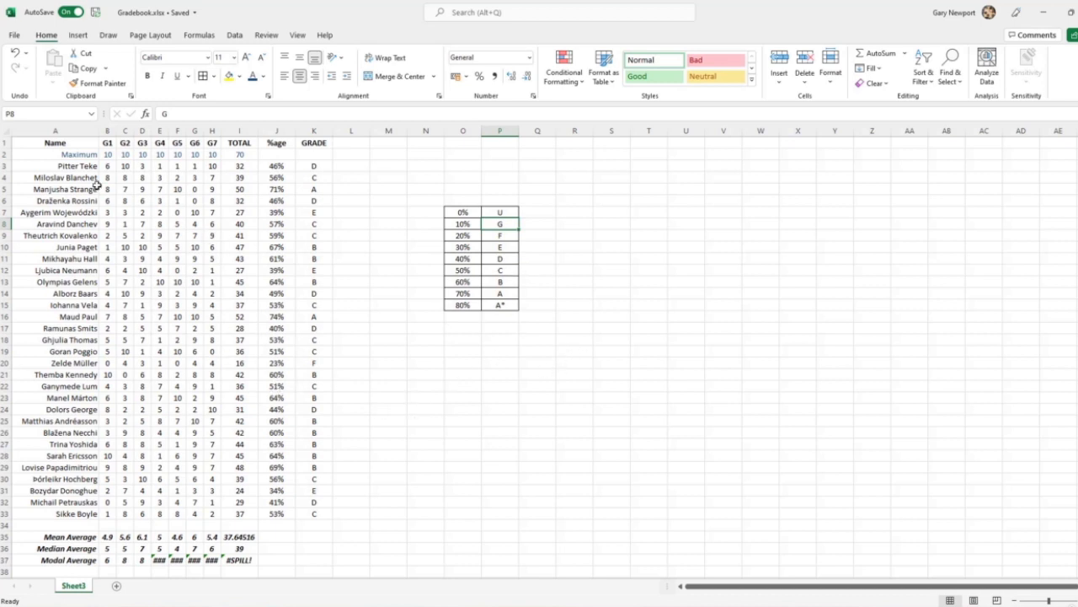
Replace the random score formulas in B3:H33 with their static values by copying the range and pasting values over itself
left_click_drag(107, 166, 221, 516)
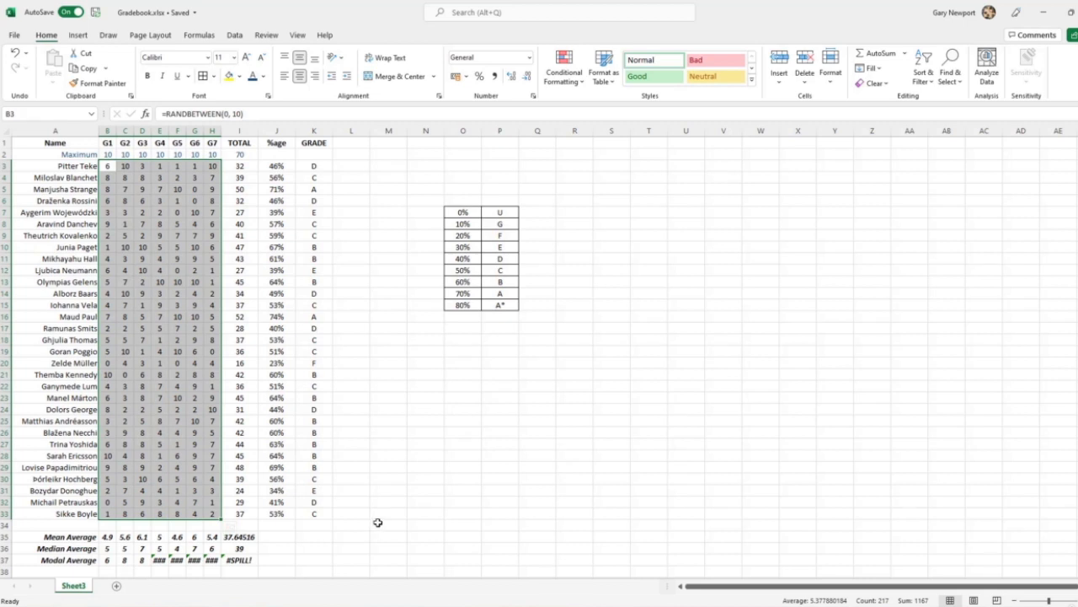
key("ctrl+c")
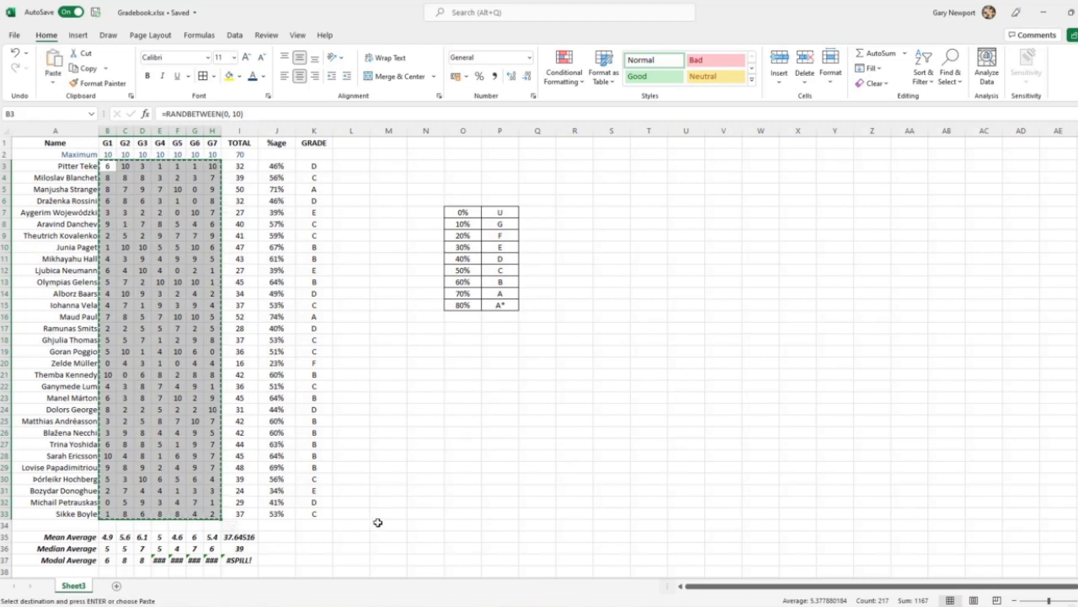
left_click(110, 166)
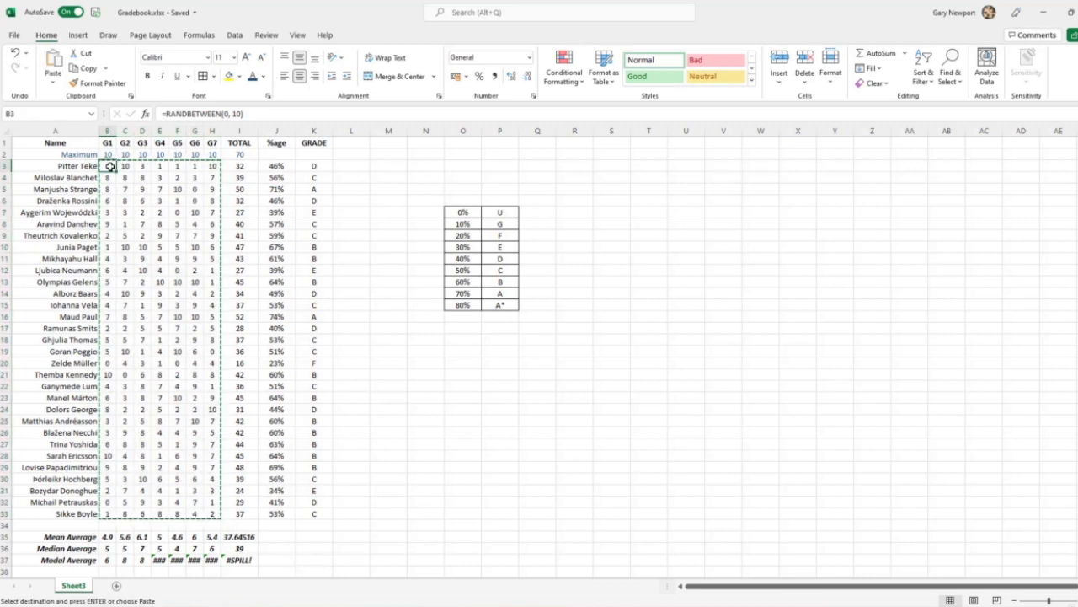
right_click(110, 166)
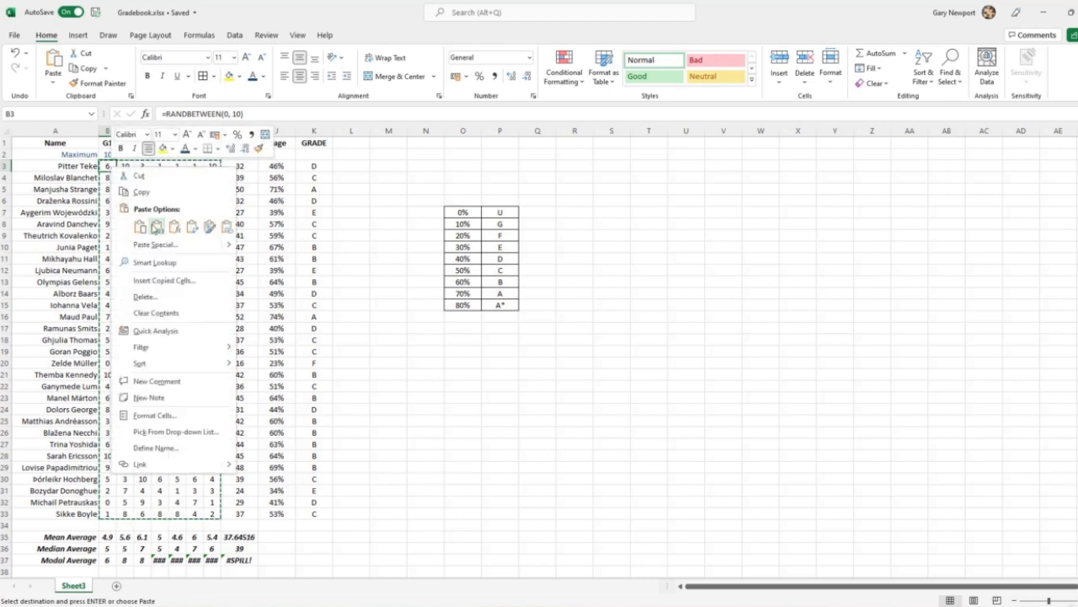
left_click(157, 227)
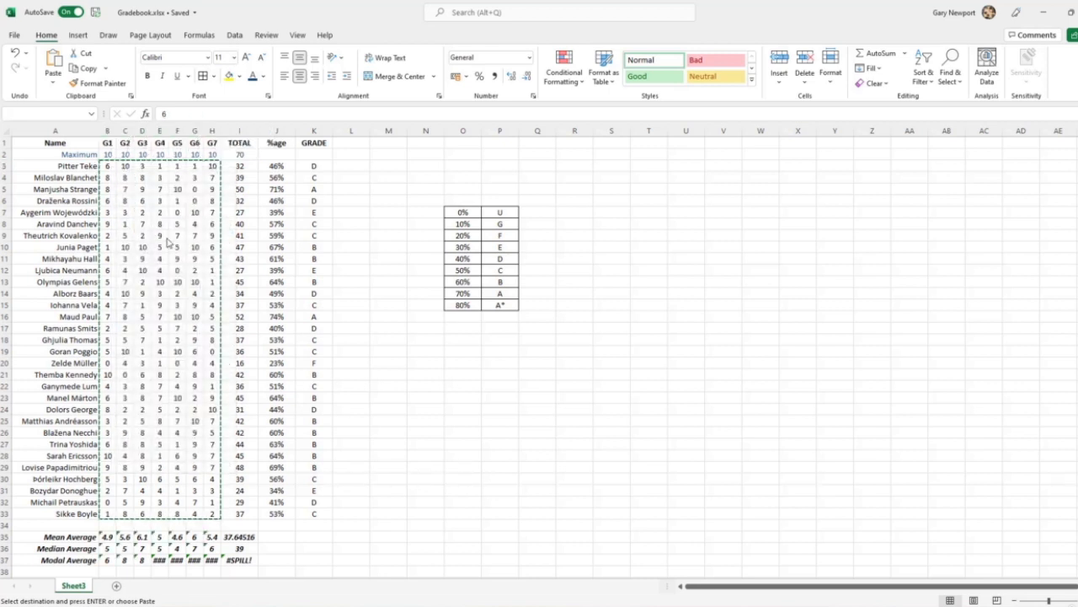
left_click(435, 446)
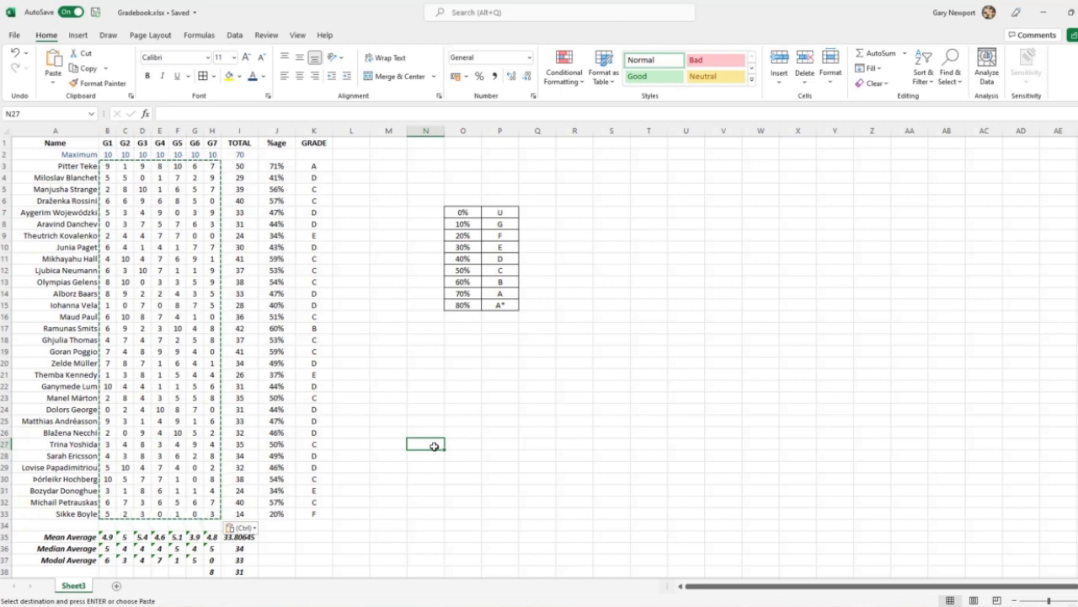
key("Escape")
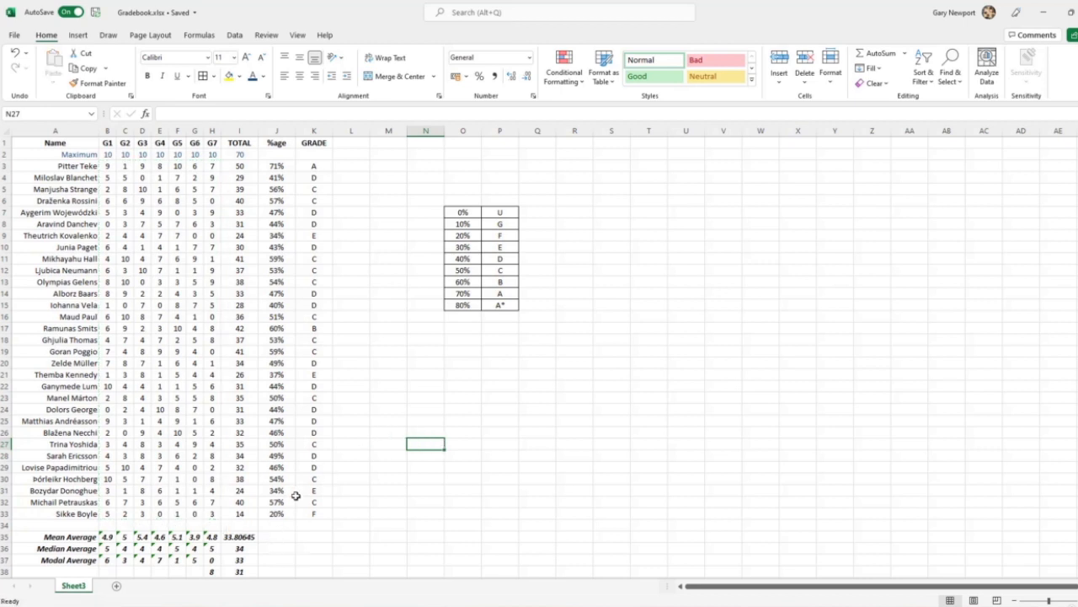
Examine the error warning on the G1 mean average in B35 and the range its AVERAGE formula uses
left_click(105, 537)
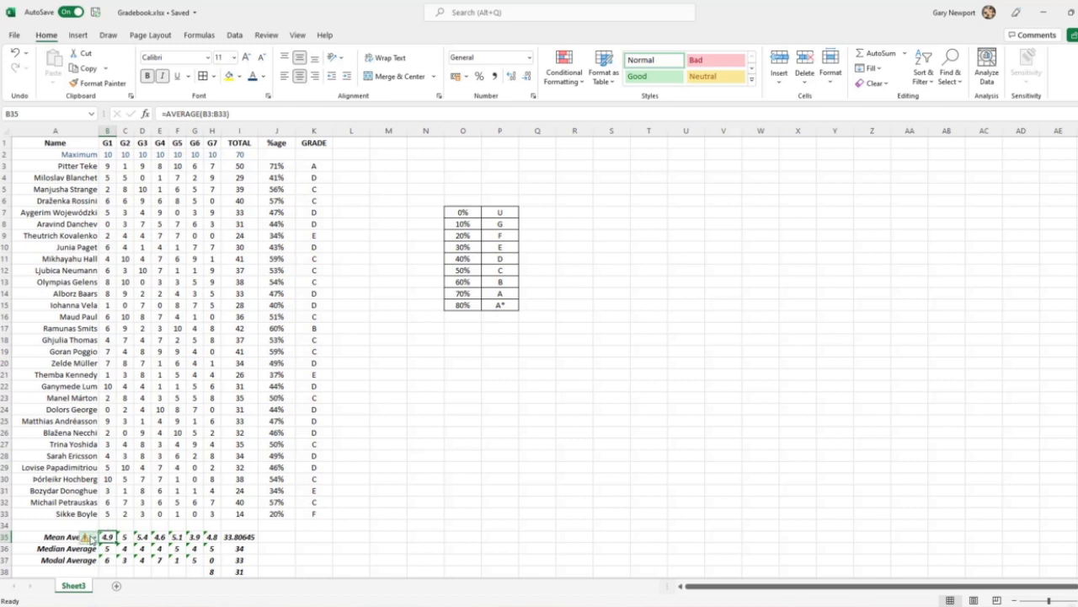
left_click(87, 537)
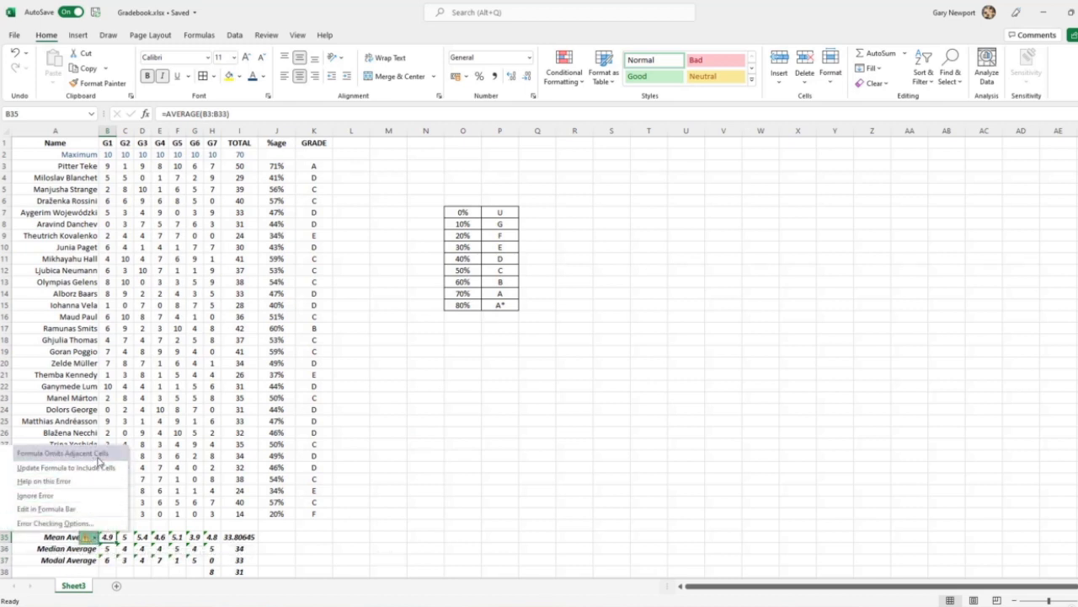
left_click(102, 537)
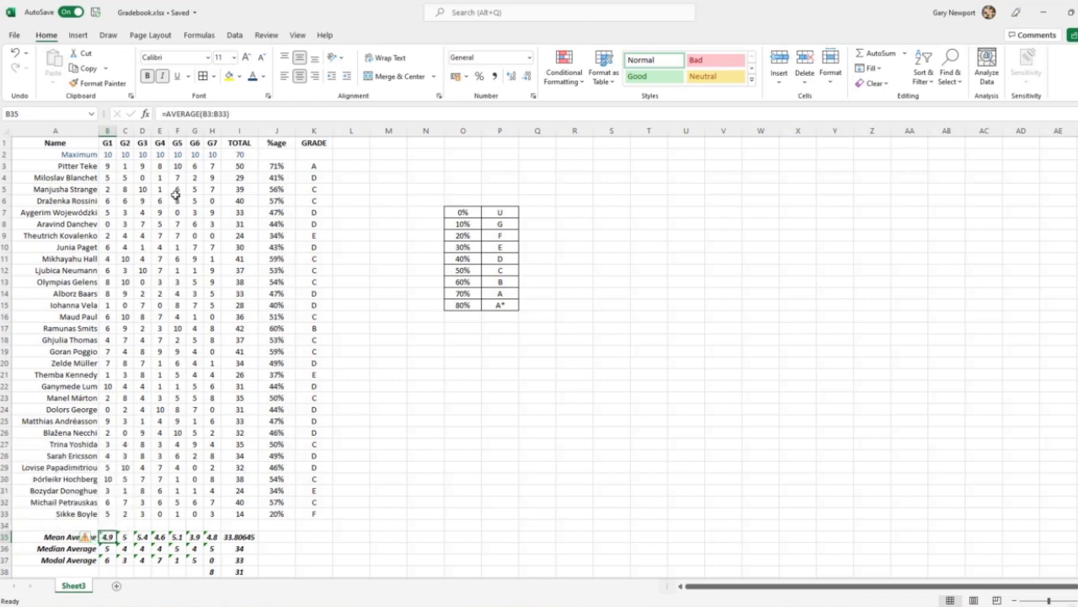
left_click(216, 114)
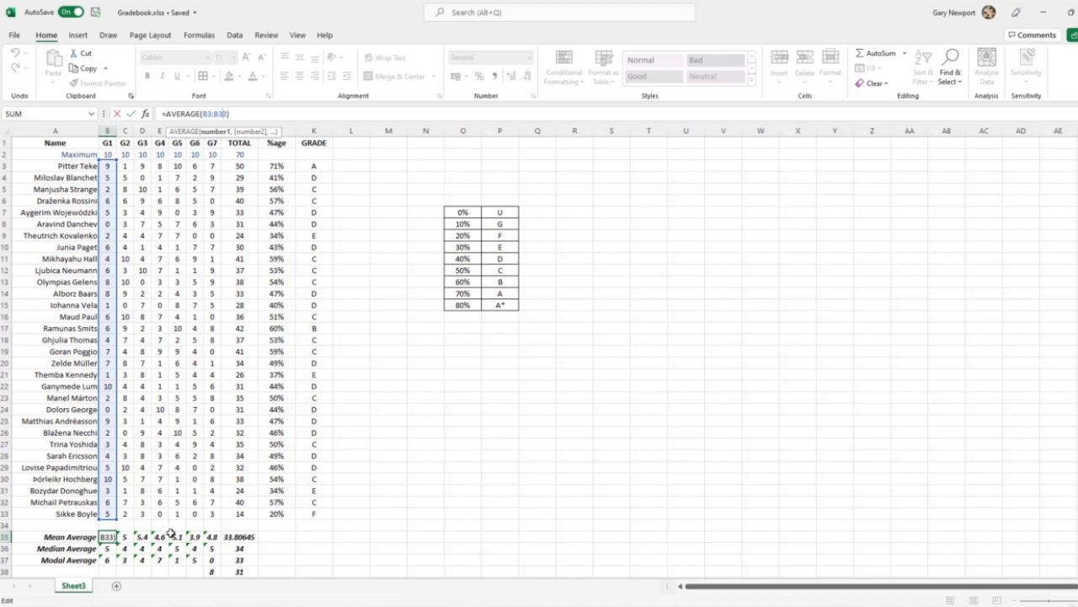
left_click(383, 560)
Ignore the omitted-adjacent-cells error on the mean averages, first for B35 and then for C35:H35
left_click(111, 538)
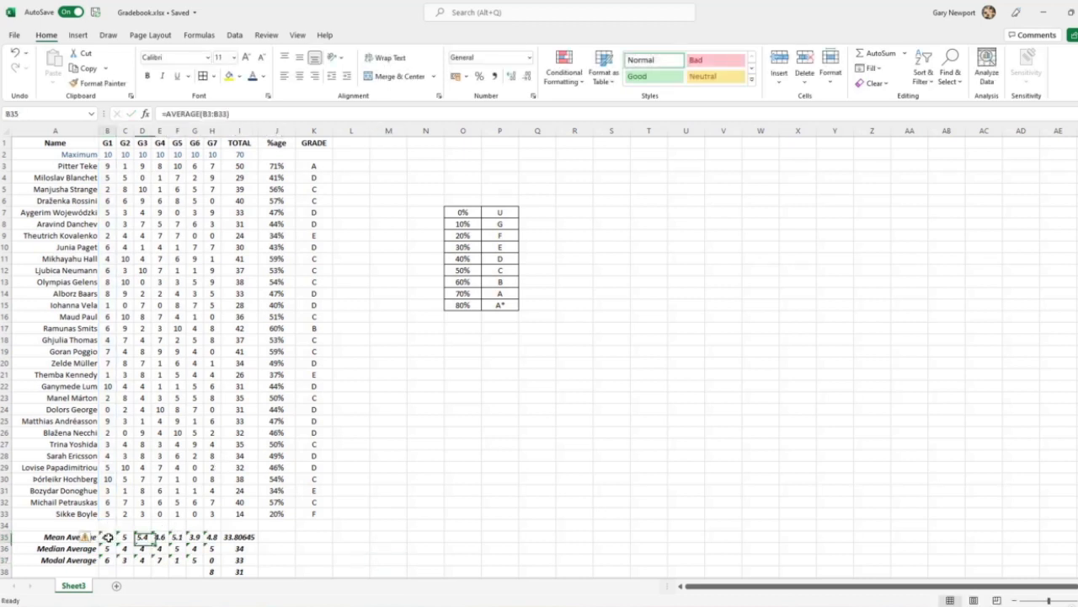
left_click(95, 538)
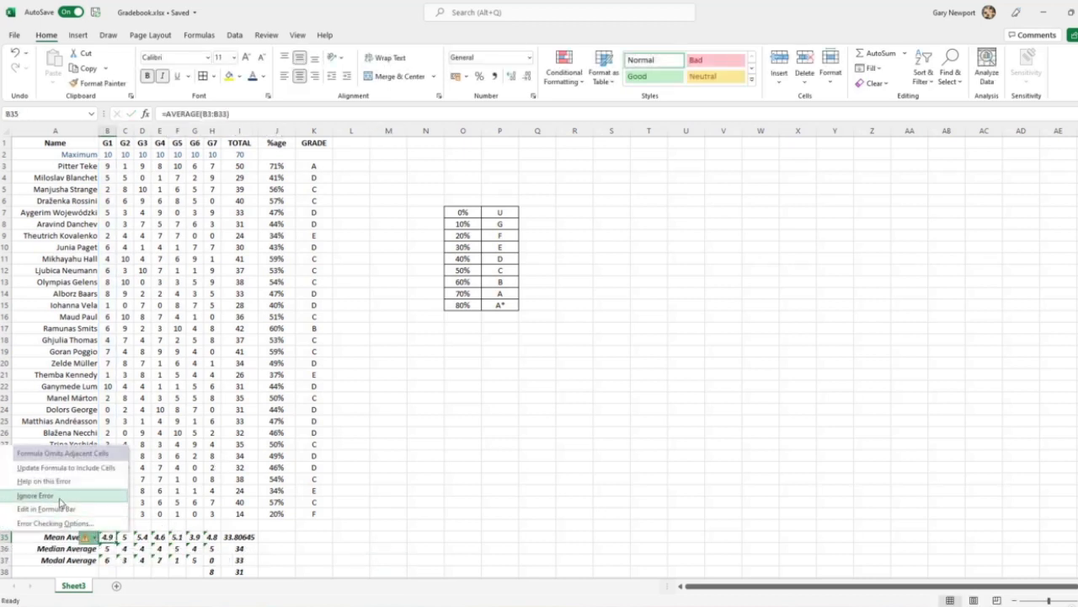
left_click(54, 497)
left_click(124, 536)
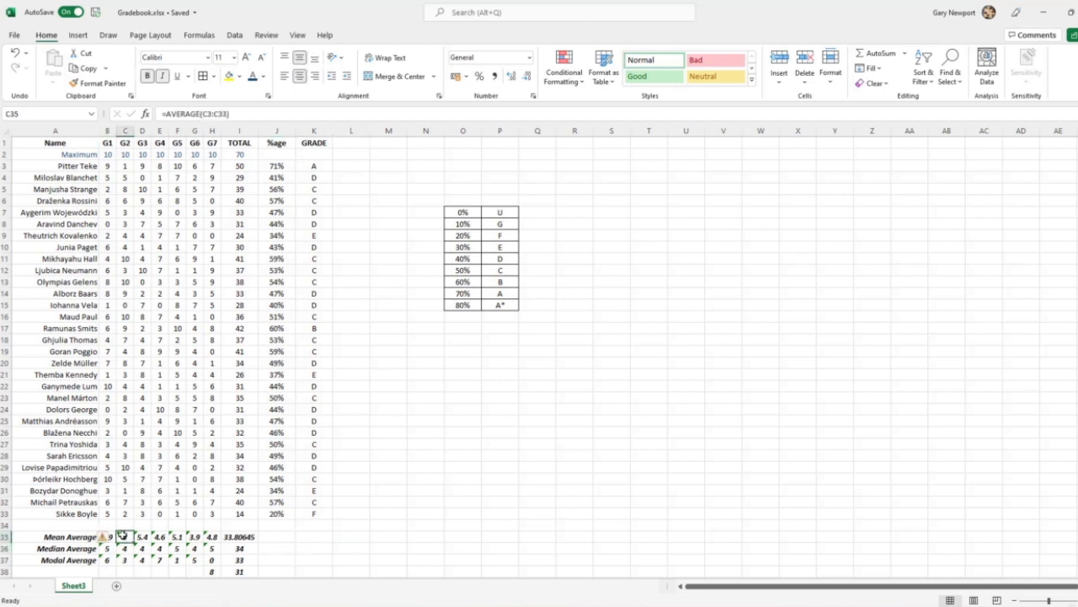
left_click_drag(123, 536, 213, 538)
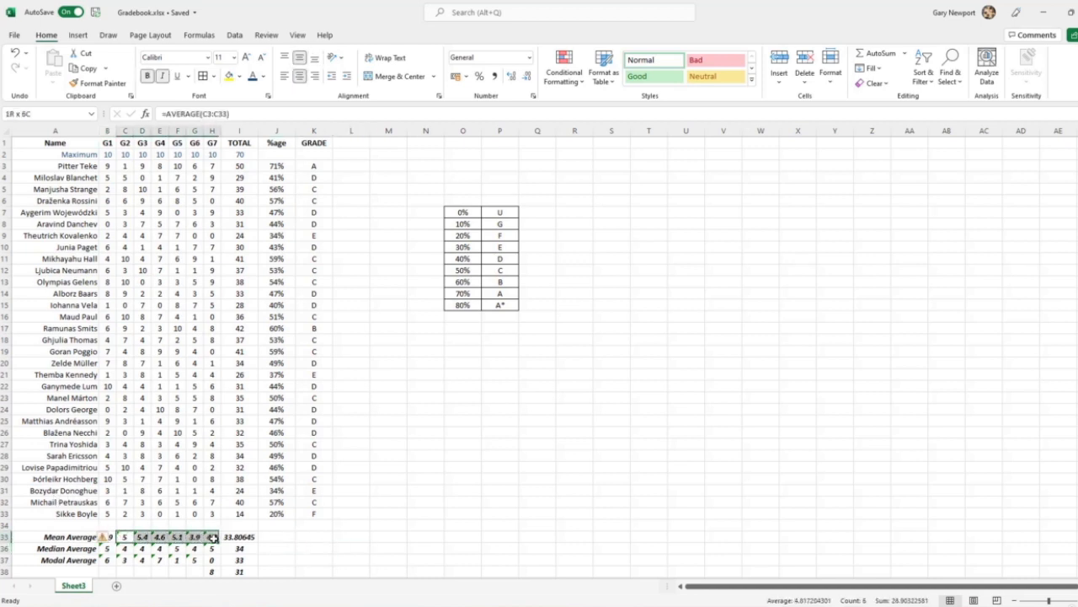
left_click(112, 538)
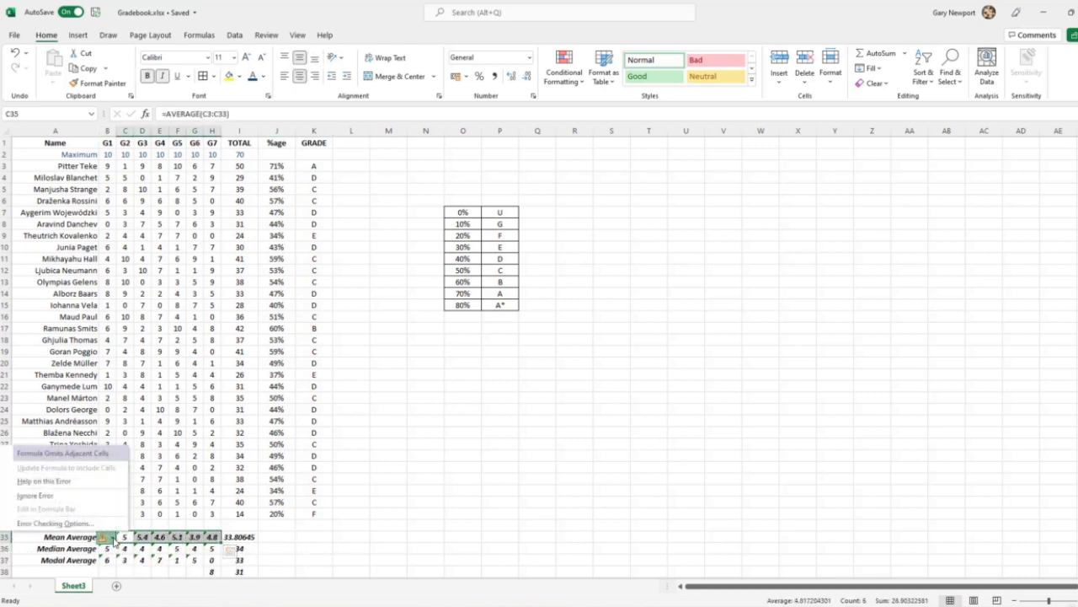
left_click(46, 496)
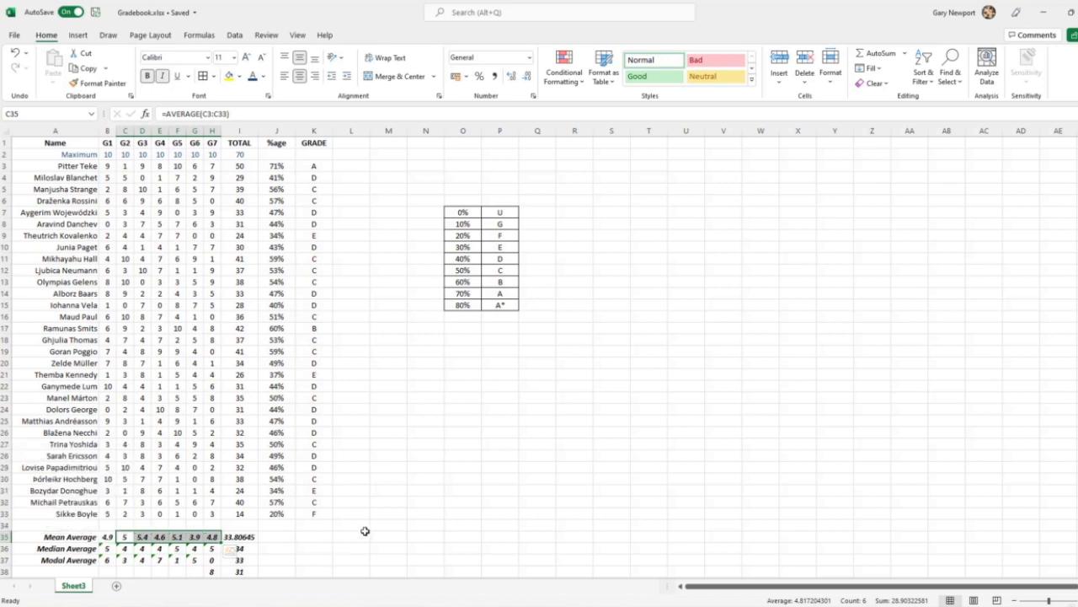
Ignore the omitted-adjacent-cells error on the median and modal averages in B36:H37
left_click(106, 548)
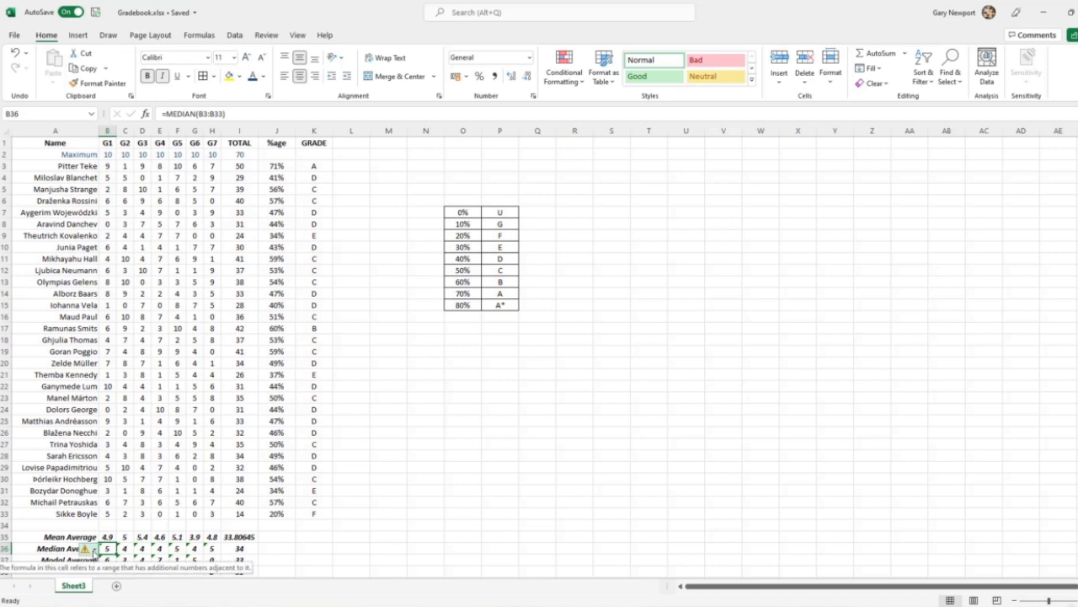
left_click(95, 549)
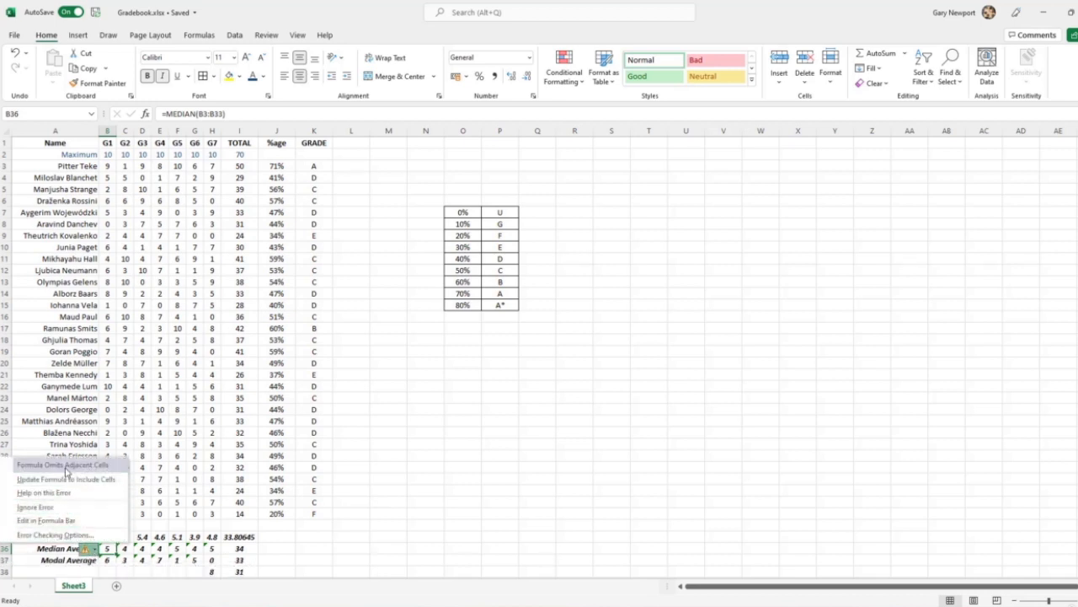
left_click(342, 549)
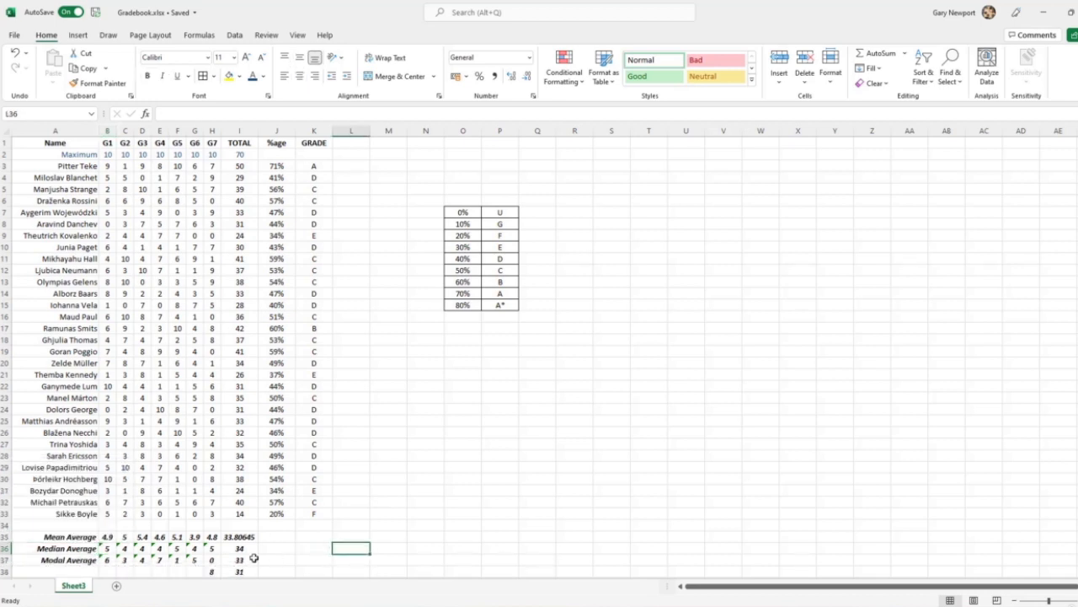
left_click_drag(107, 548, 214, 562)
left_click(96, 548)
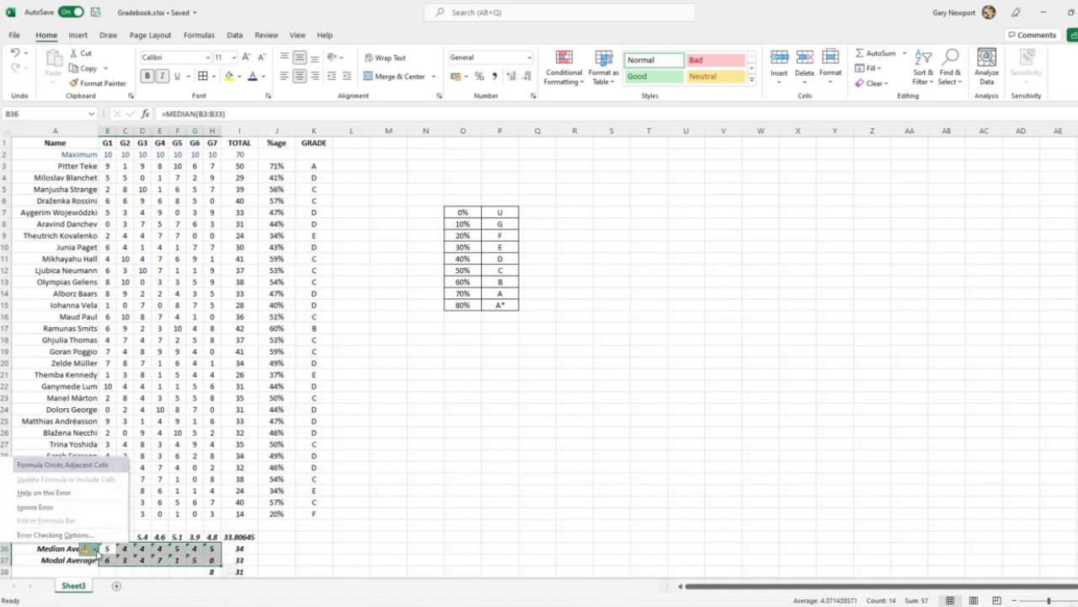
left_click(64, 508)
left_click(346, 537)
Reduce the mean average of the totals in I35 to one decimal place
scroll(405, 526, "down", 1)
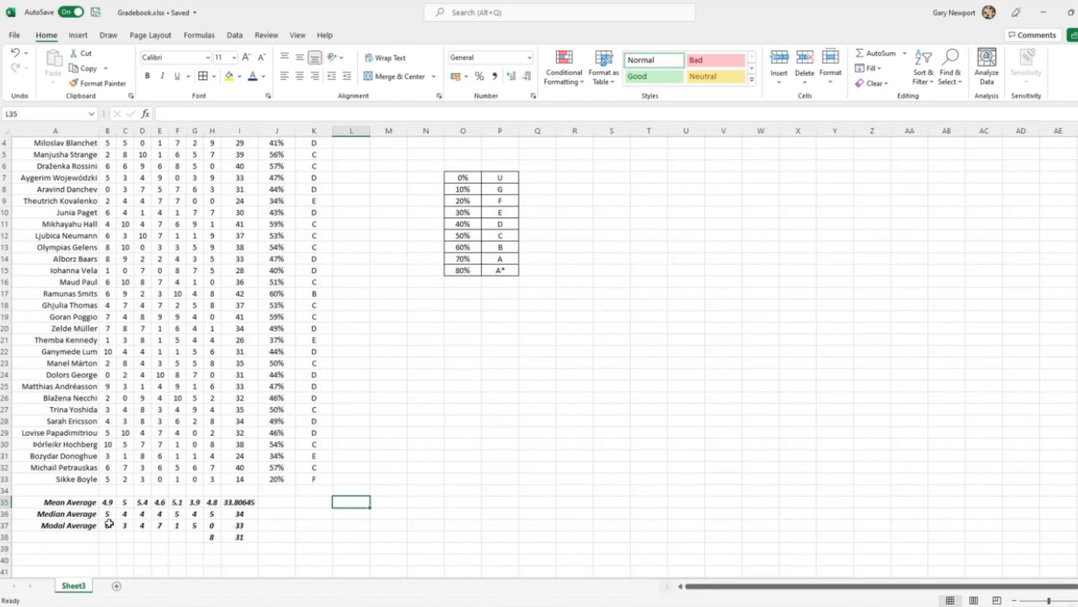
left_click(243, 503)
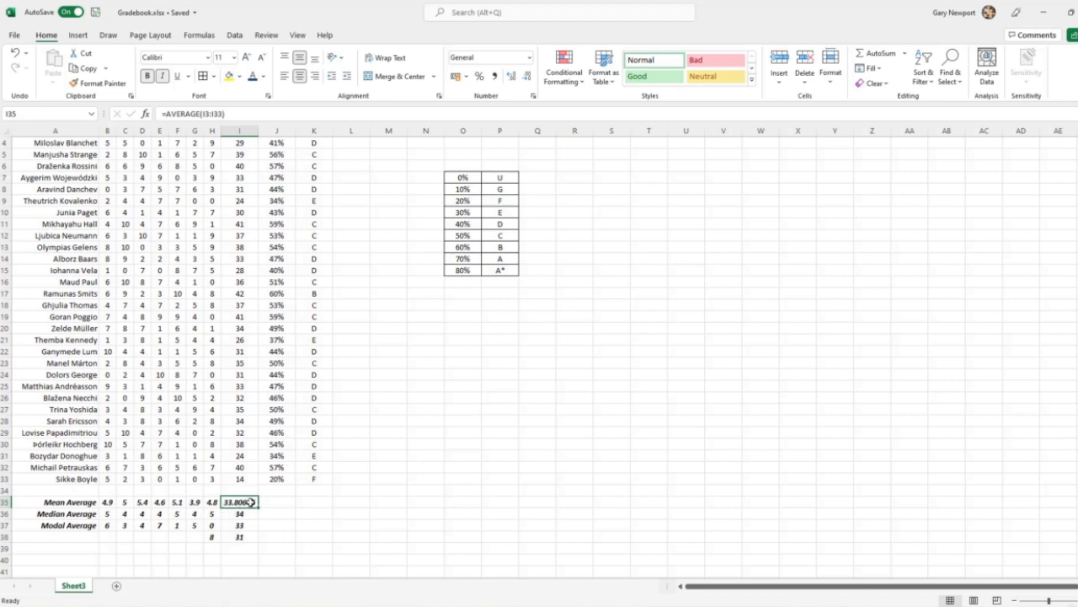
left_click(529, 78)
left_click(528, 77)
left_click(399, 453)
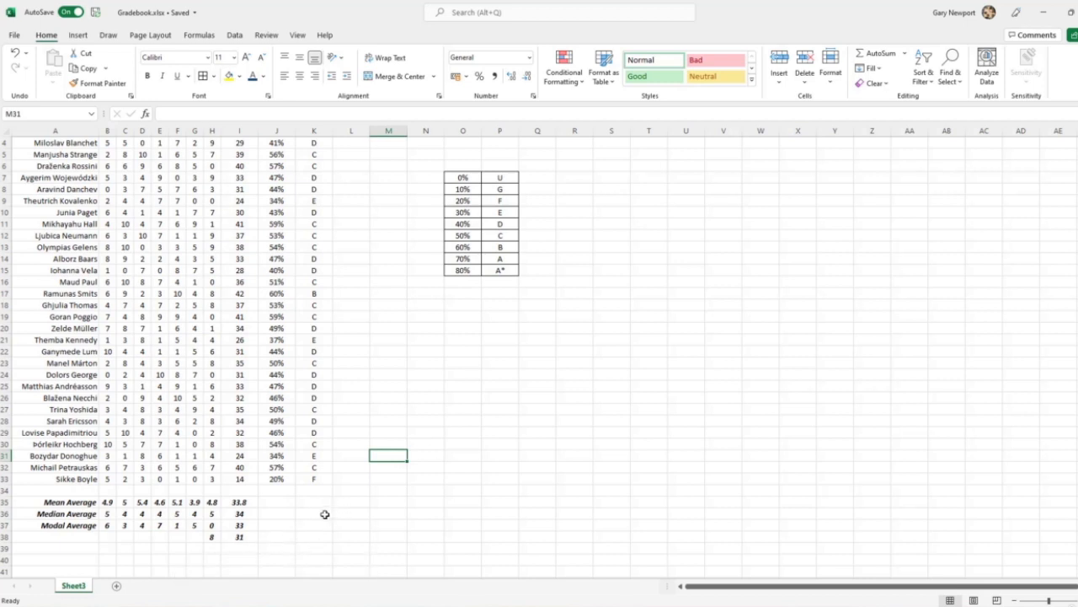
scroll(313, 514, "up", 1)
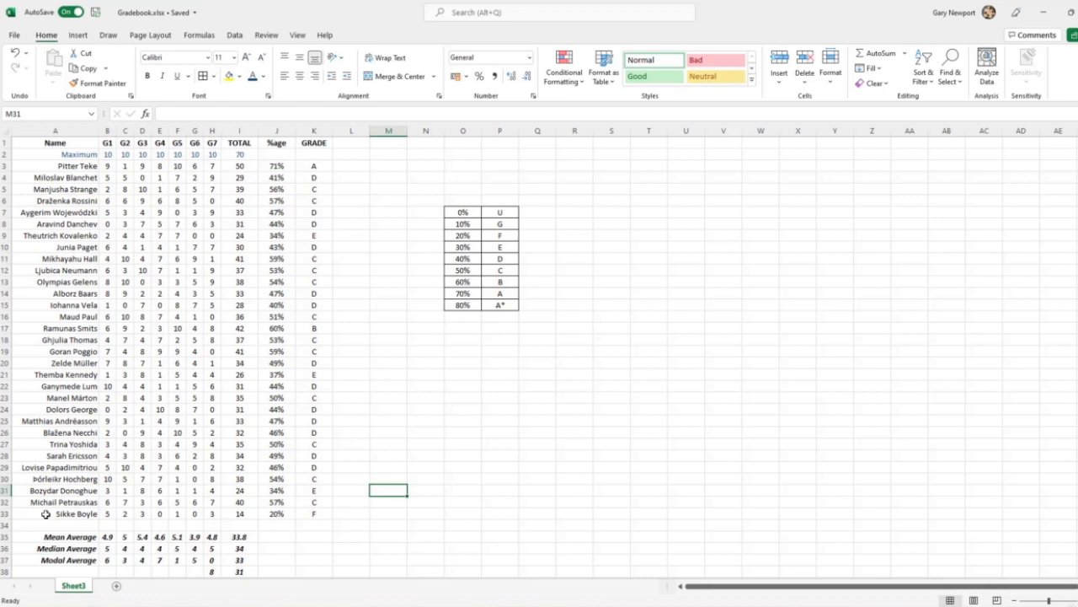
left_click_drag(49, 512, 50, 167)
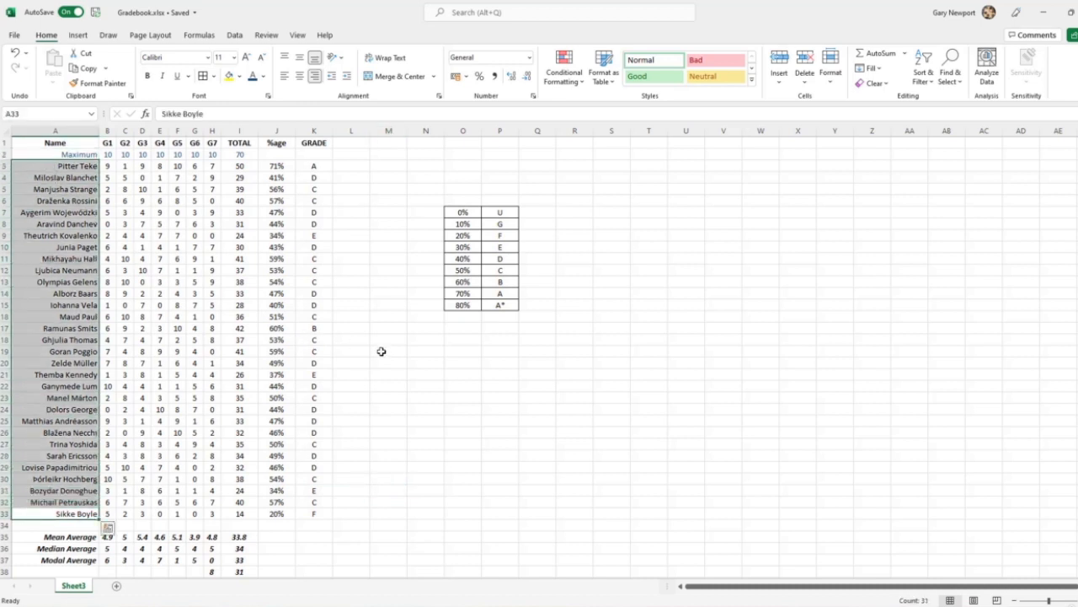
scroll(419, 361, "down", 2)
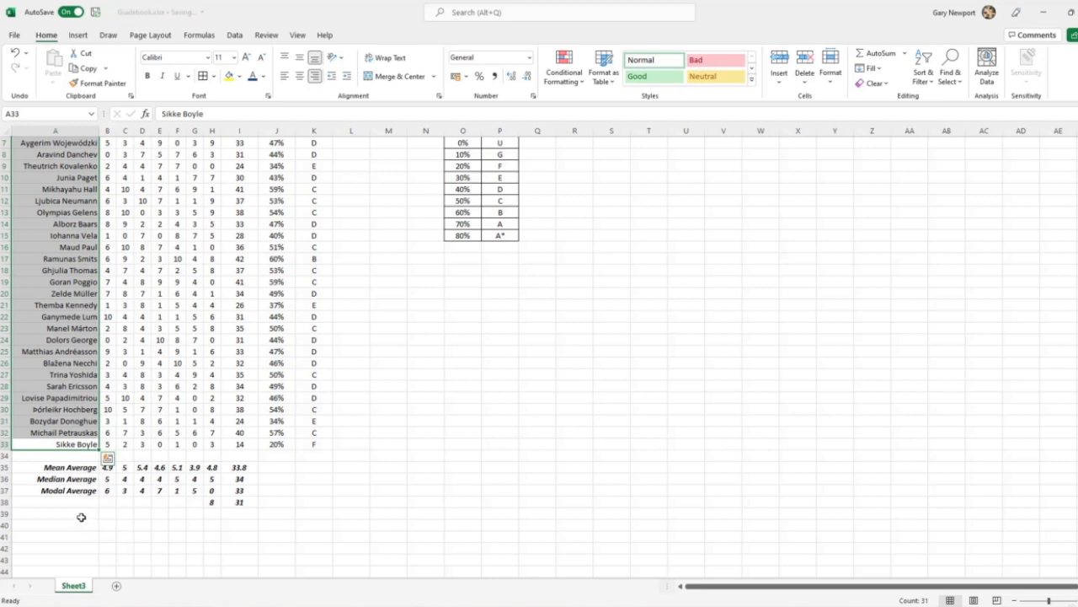
left_click(80, 514)
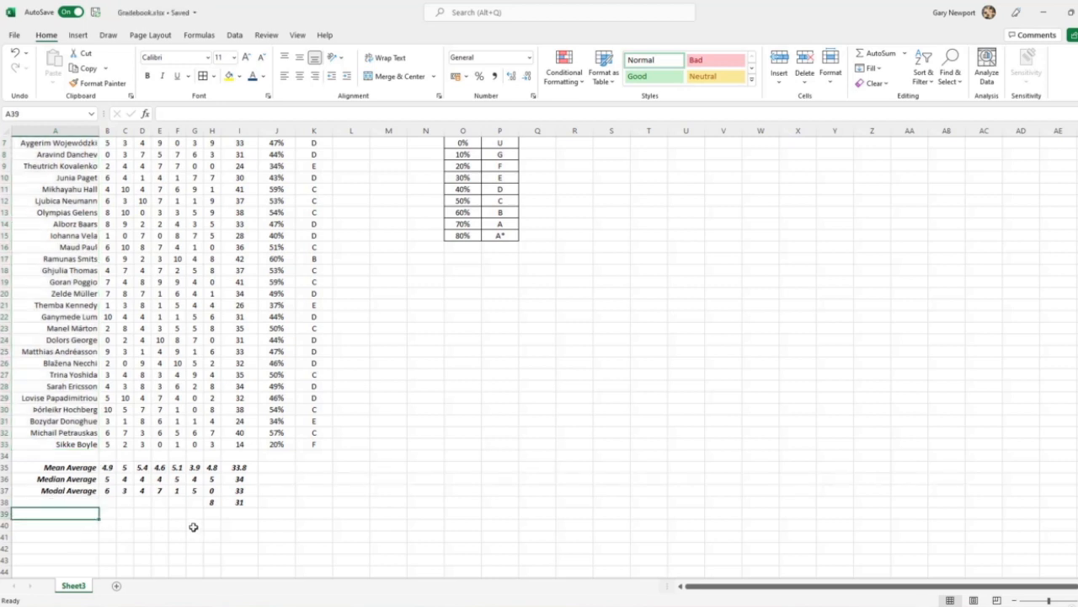
type("Min")
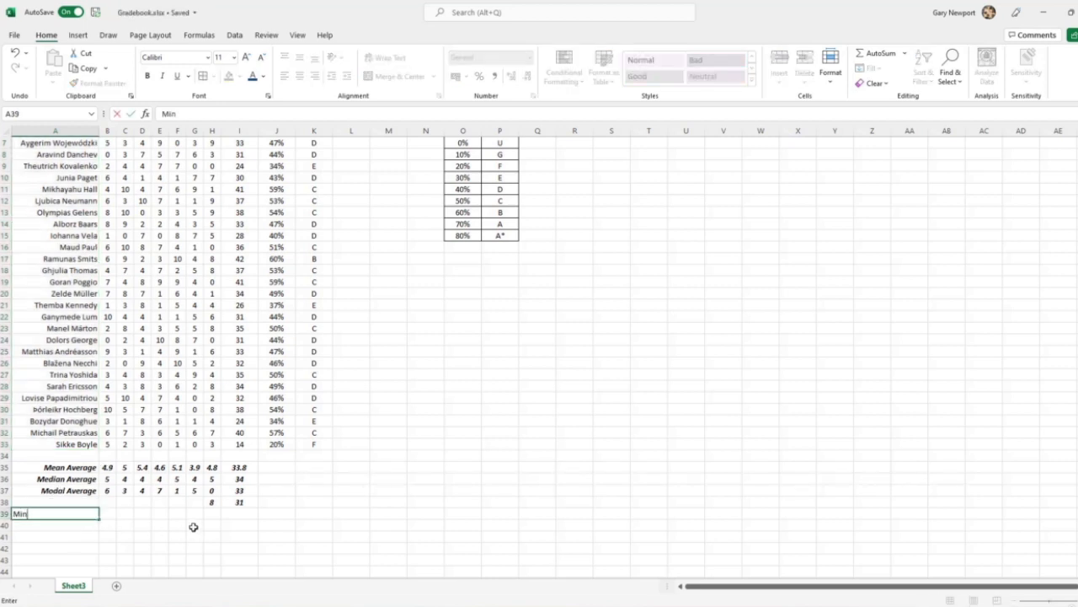
key("Return")
type("Max")
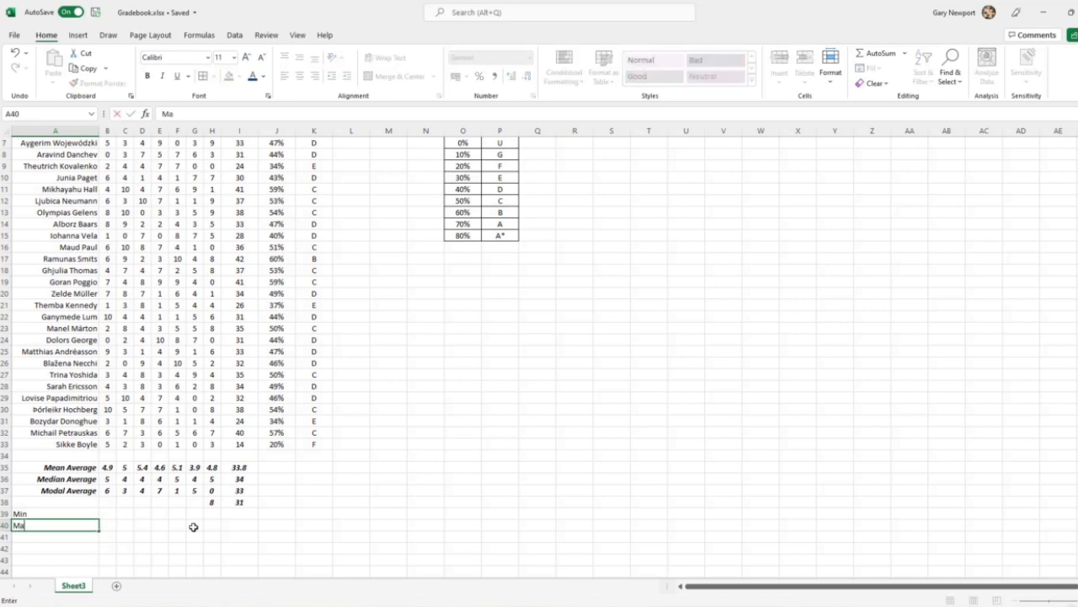
key("Return")
left_click_drag(18, 514, 22, 526)
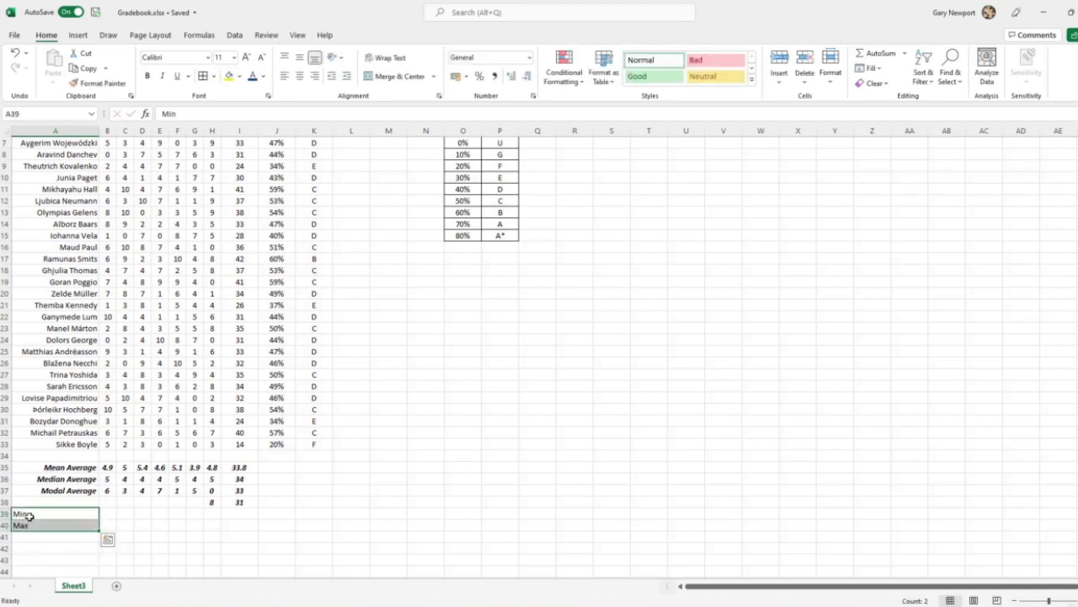
key("Delete")
Insert two blank rows above the Mean Average row
left_click_drag(6, 467, 7, 479)
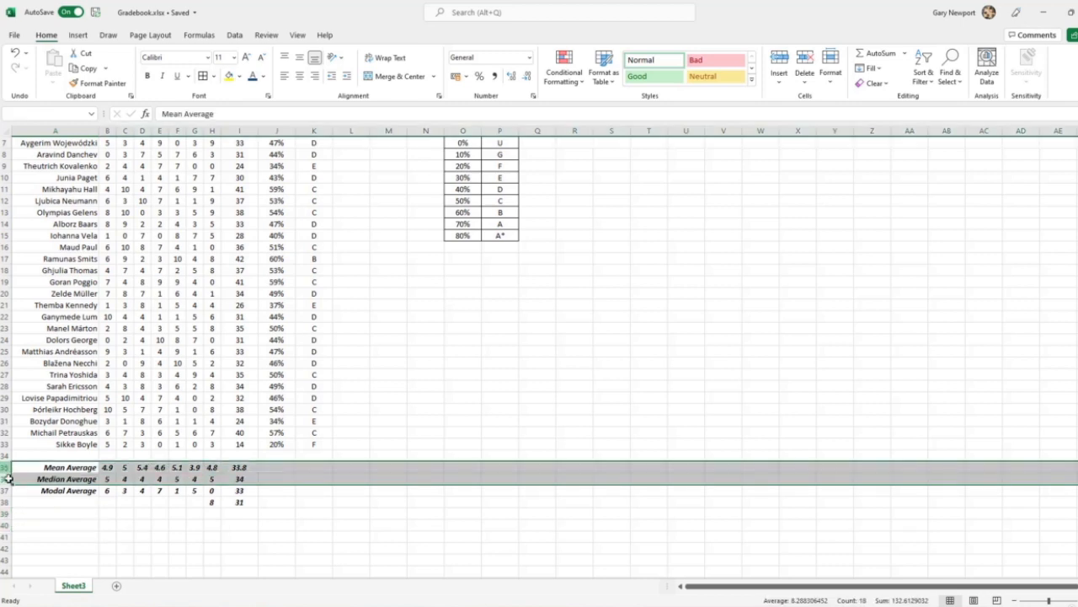
right_click(7, 478)
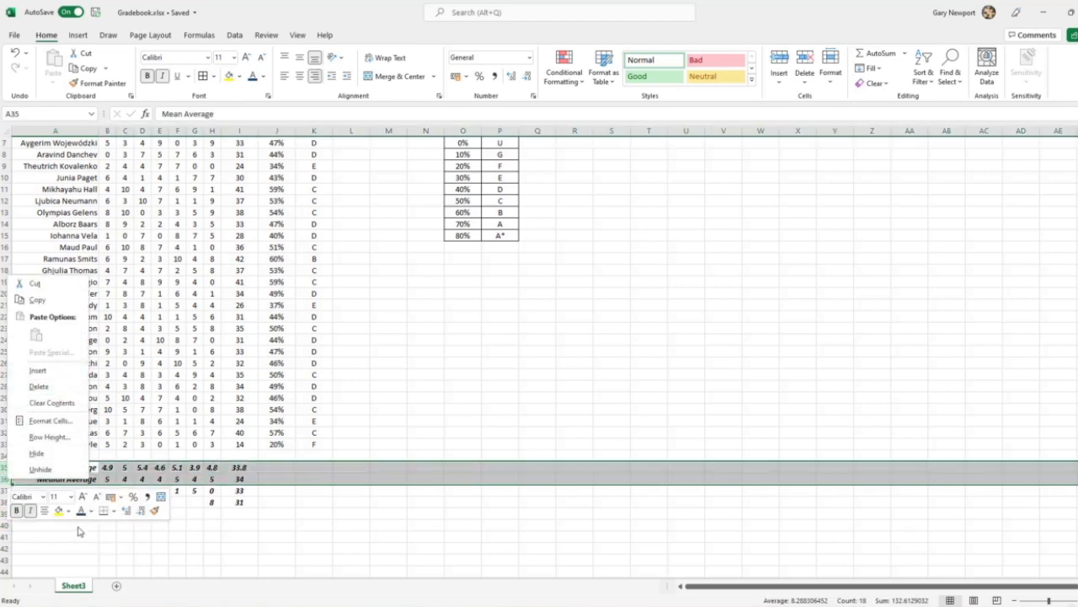
left_click(38, 371)
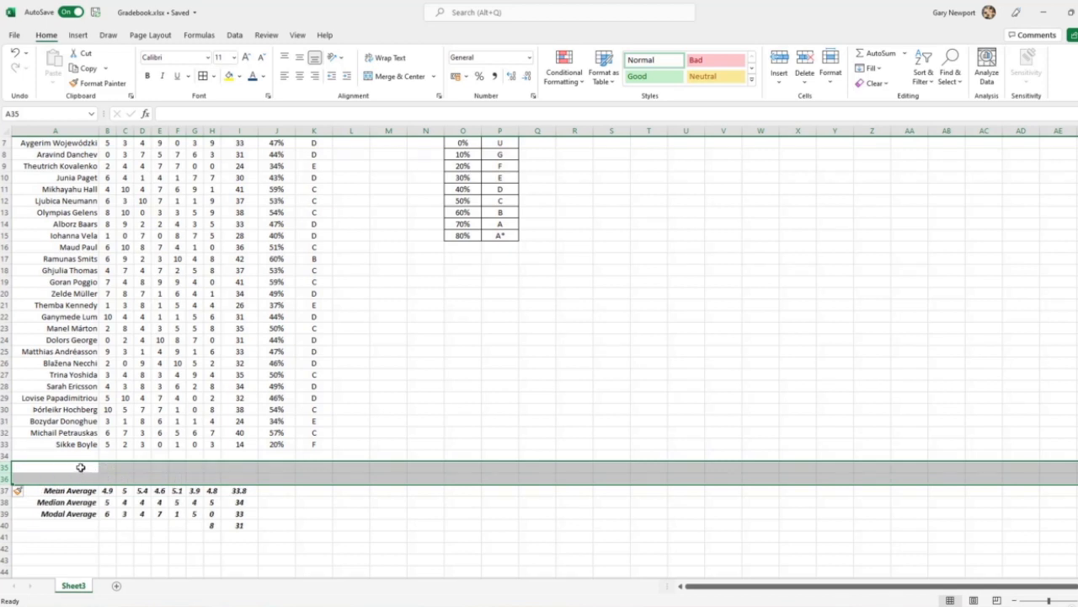
Label the two blank rows above the Mean Average row as Minimum in A35 and Maximum in A36
left_click(80, 467)
type("Min")
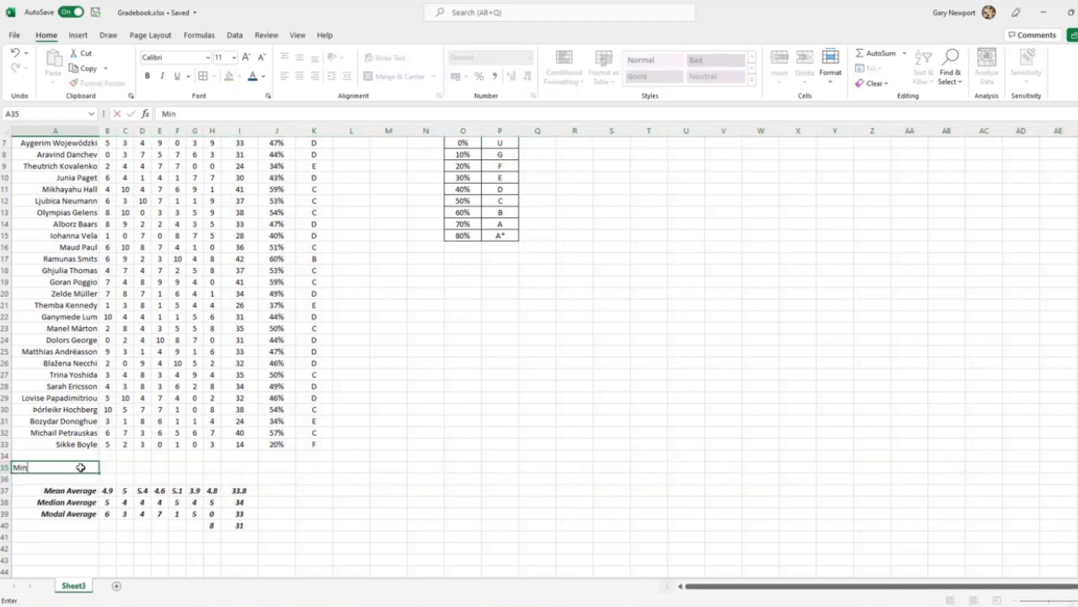
type("imum")
key("Return")
type("Maximum")
key("Return")
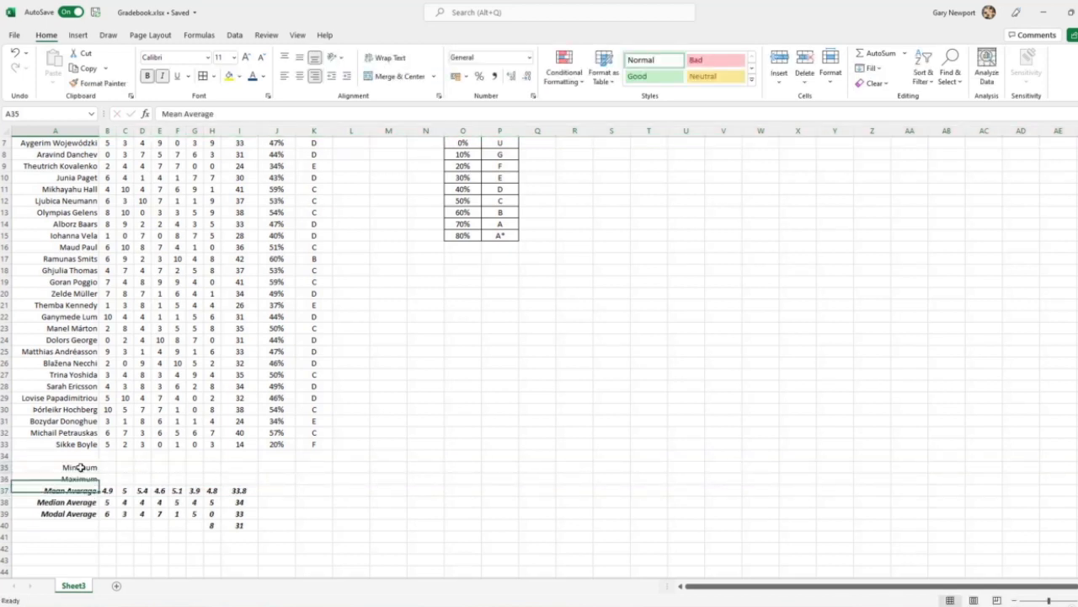
Make the Minimum and Maximum labels in A35:A36 bold and italic
left_click_drag(80, 467, 80, 479)
left_click(147, 75)
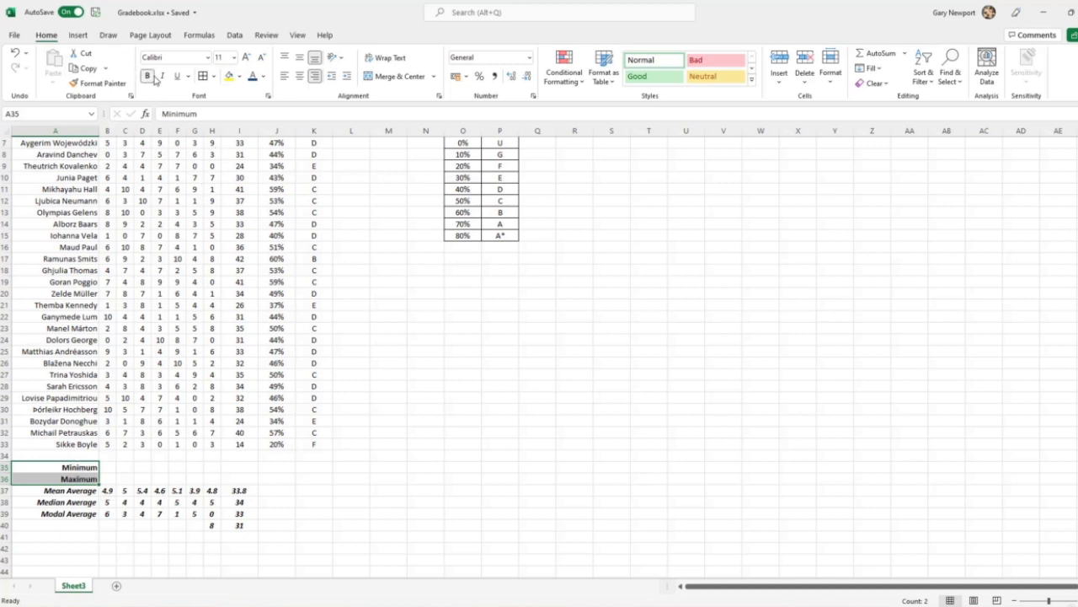
left_click(163, 76)
Calculate the lowest G1 score in B35 with a MIN formula over B3:B33
left_click(108, 467)
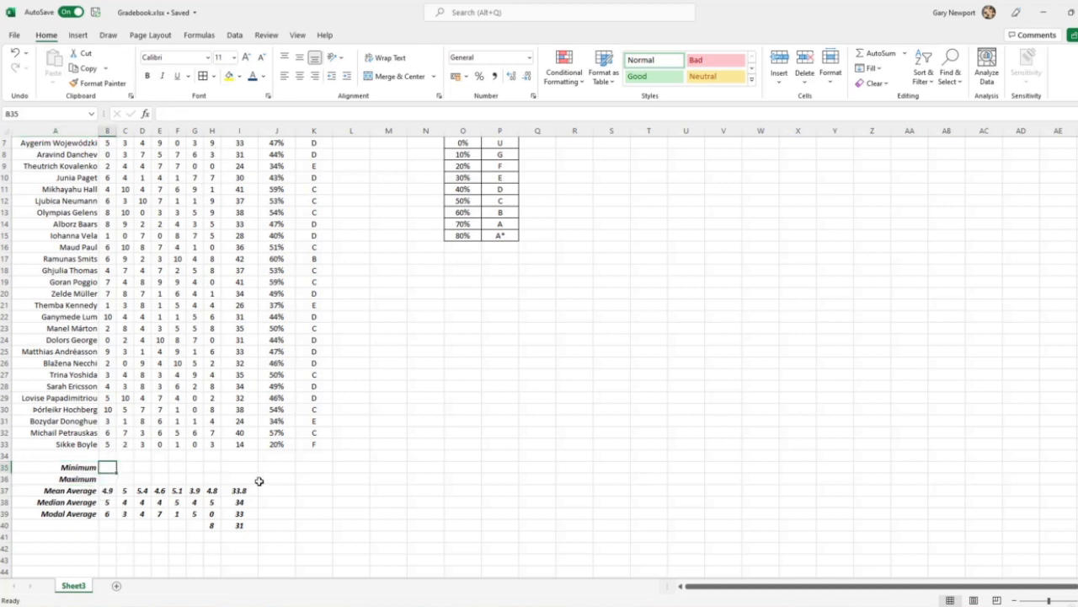
type("=min")
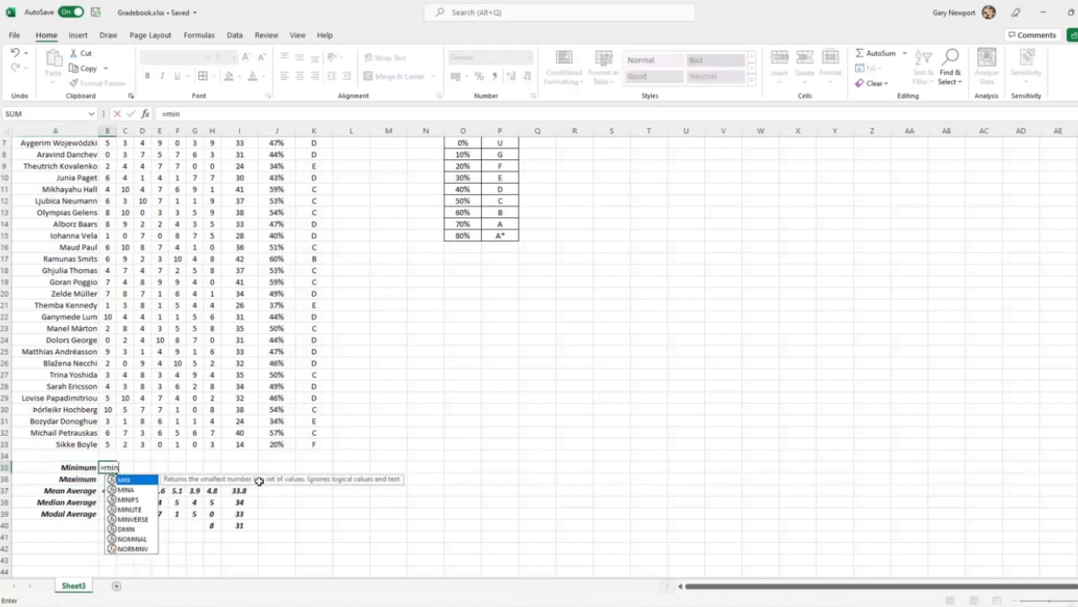
type("(")
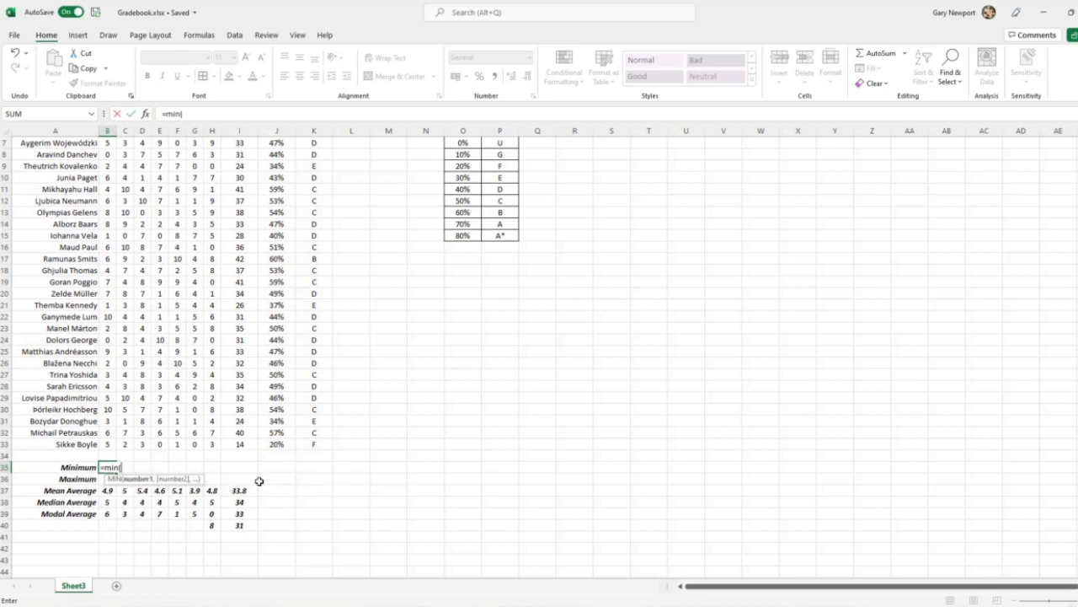
left_click(108, 444)
left_click_drag(108, 428, 108, 166)
key("Return")
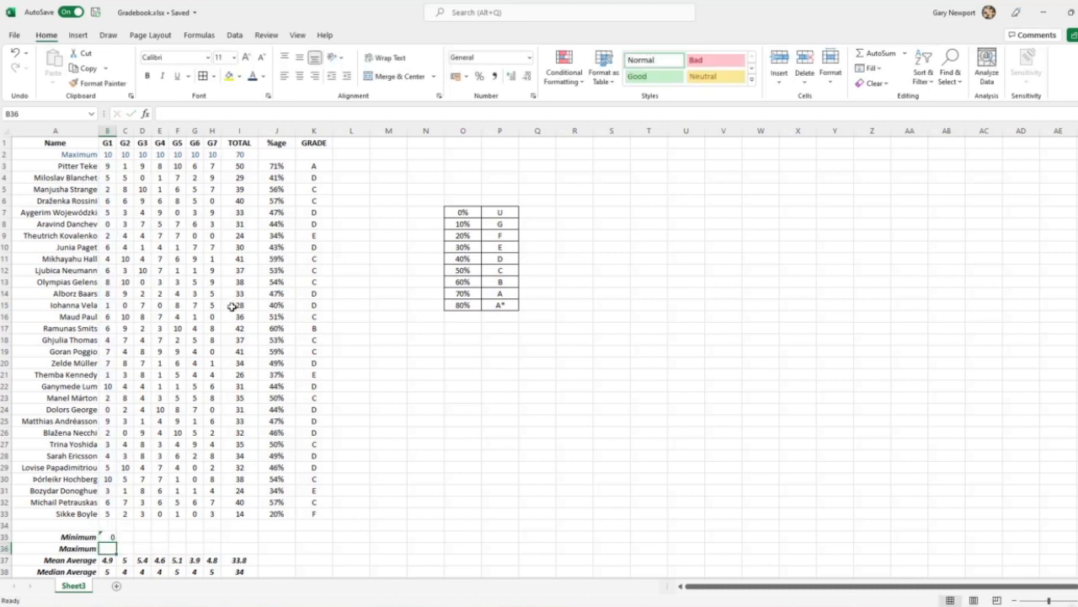
Calculate the highest G1 score in B36 with a MAX formula over B3:B33
type("=max(")
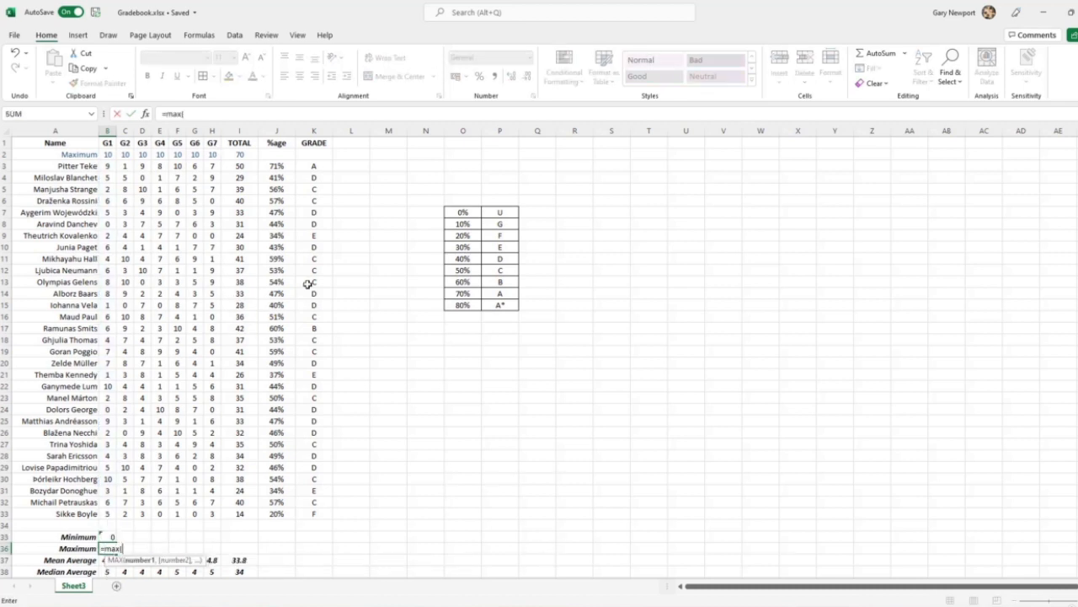
left_click_drag(106, 512, 106, 166)
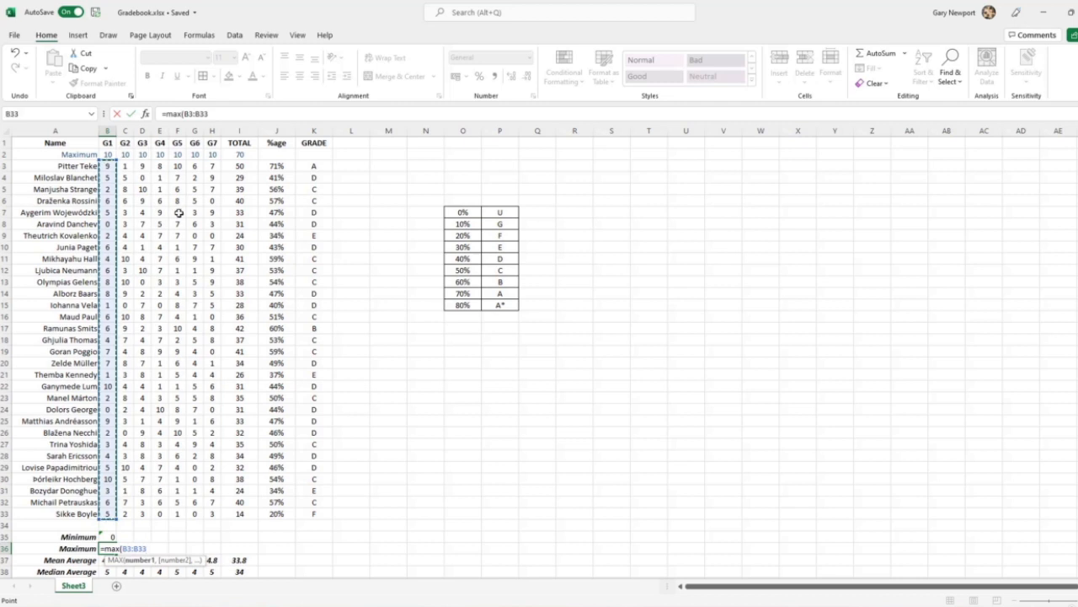
key("Return")
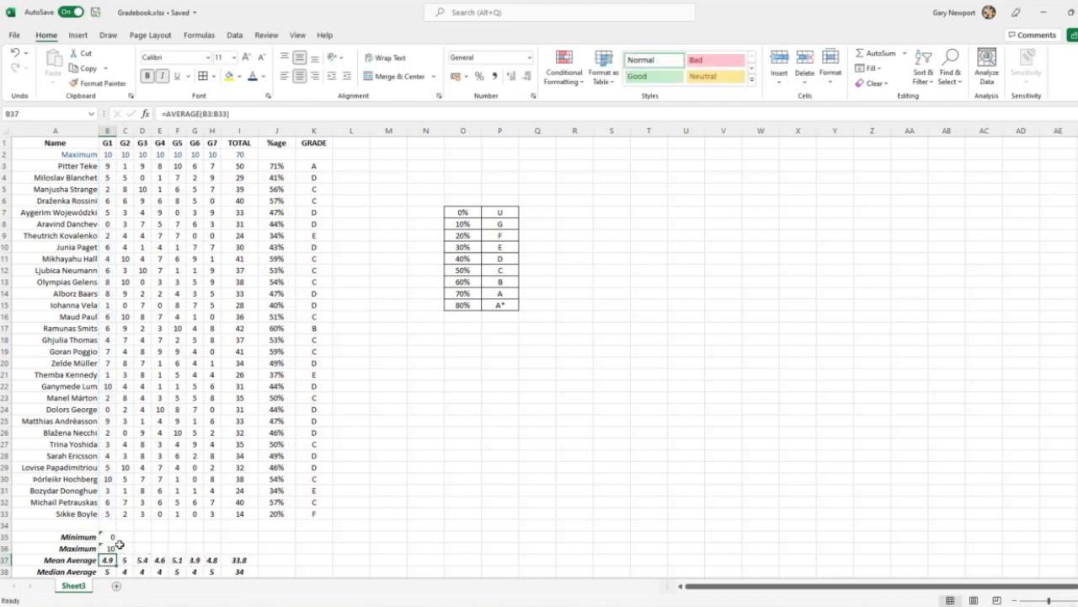
Fill the minimum and maximum formulas across to column I and ignore the omitted-adjacent-cells error on B35:I36
left_click_drag(107, 537, 253, 559)
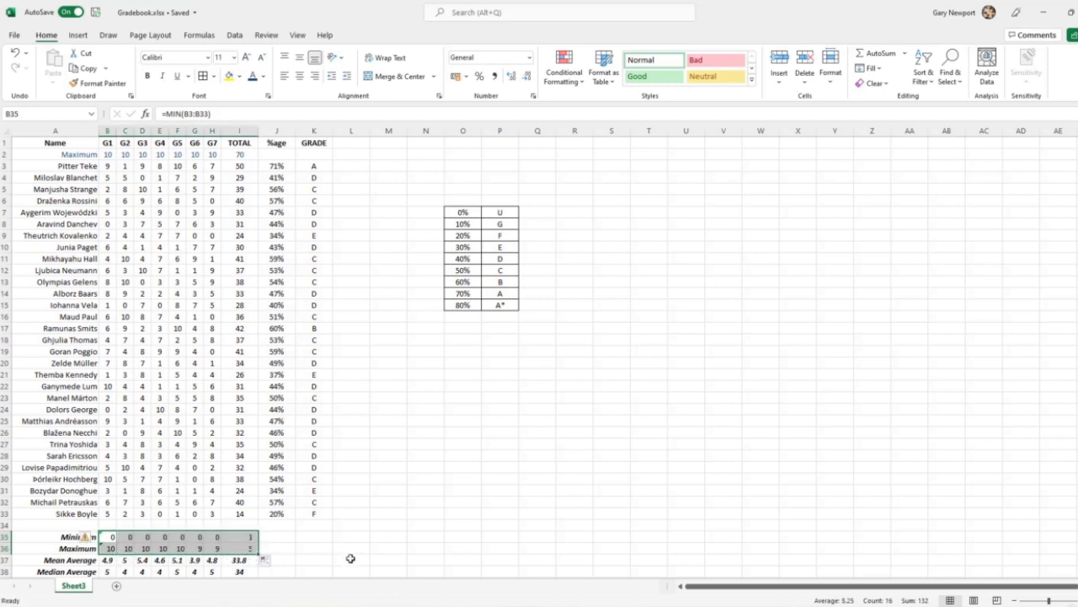
left_click(93, 539)
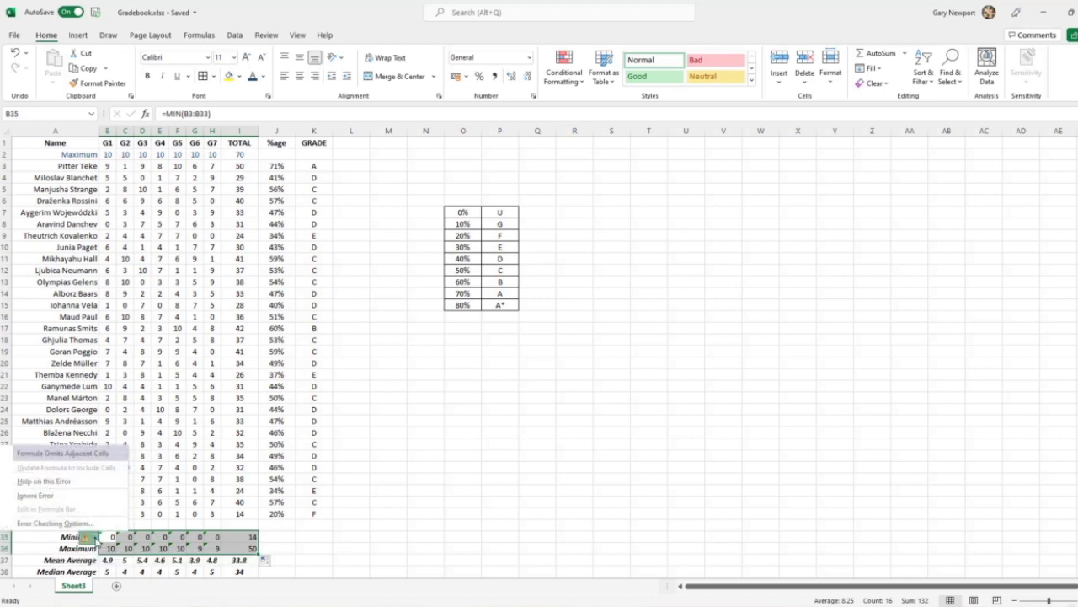
left_click(47, 497)
left_click(394, 532)
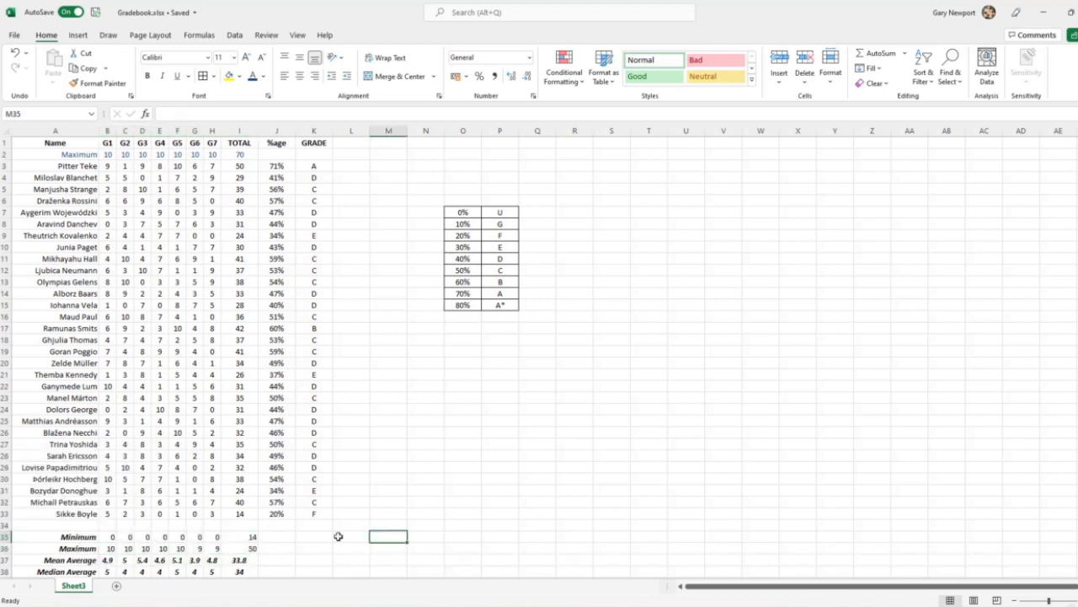
Centre the minimum and maximum values in B35:I36 and make them bold and italic
left_click_drag(109, 537, 225, 547)
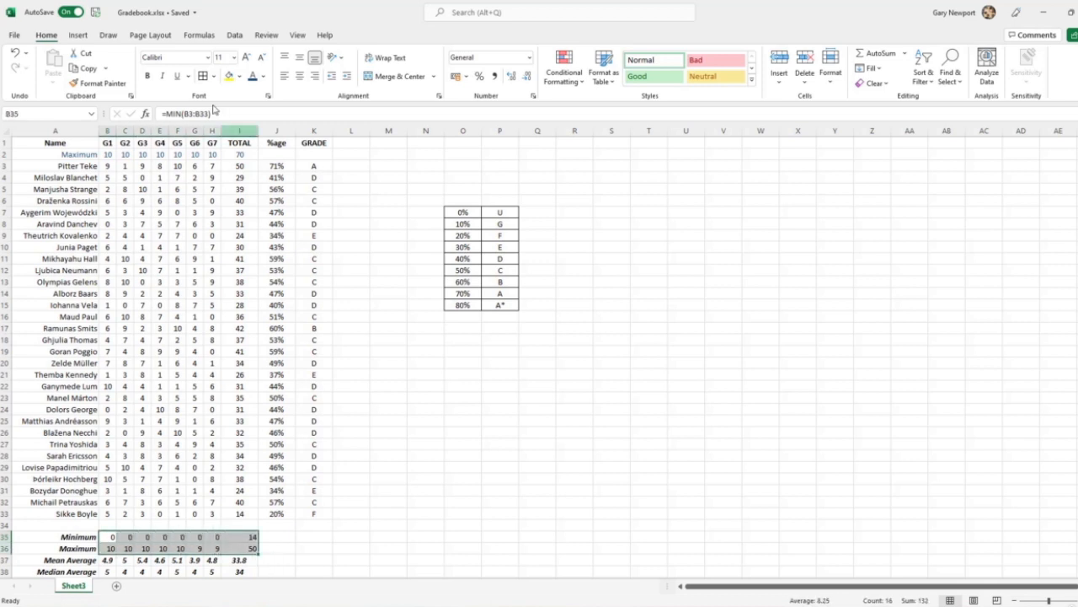
left_click(300, 76)
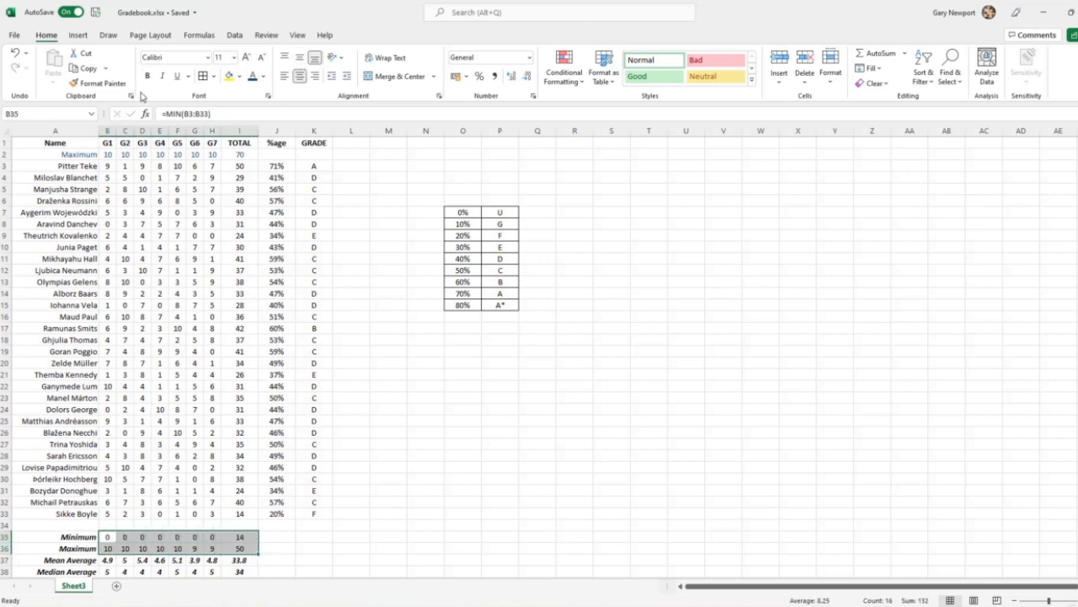
left_click(148, 76)
left_click(163, 76)
left_click(433, 486)
Review the summary statistics rows, the percentage formulas in column J and the VLOOKUP grade formula in K3 against the grade boundaries table
scroll(433, 486, "down", 2)
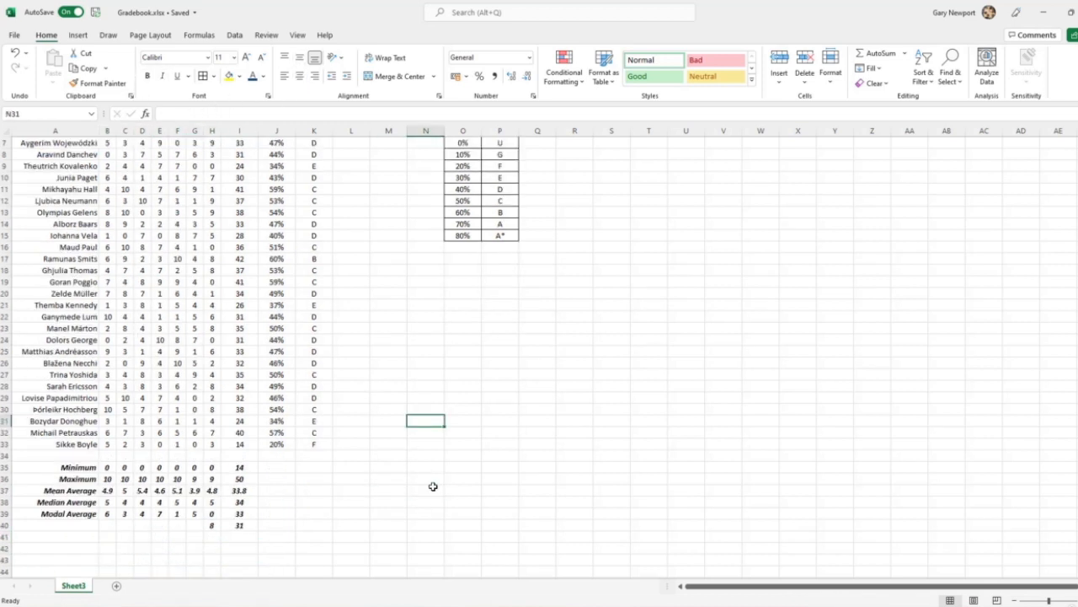
scroll(317, 516, "down", 1)
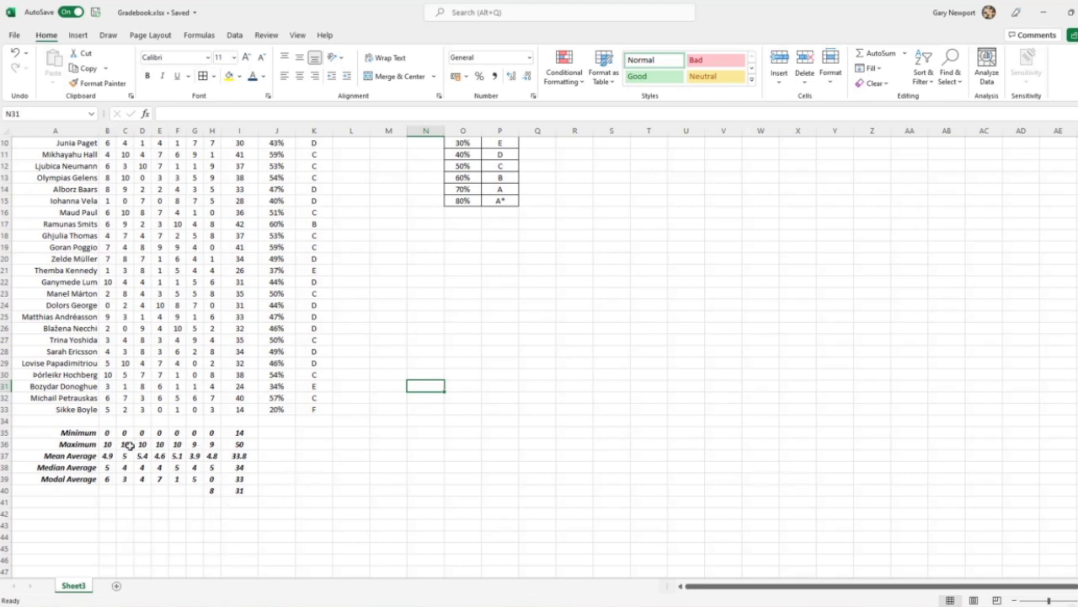
left_click_drag(102, 444, 214, 434)
left_click(351, 471)
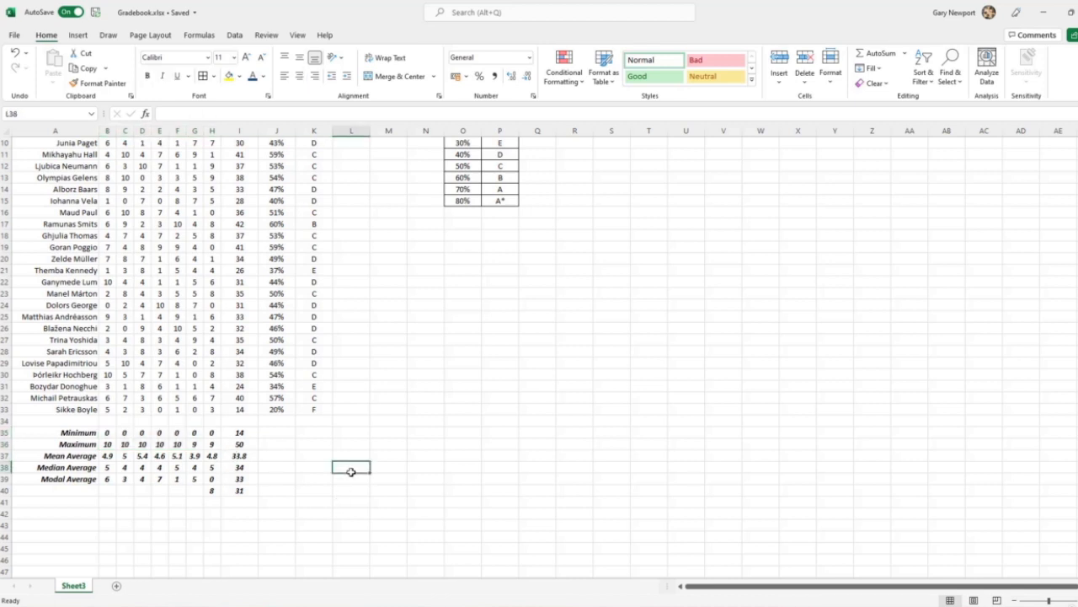
scroll(308, 435, "up", 2)
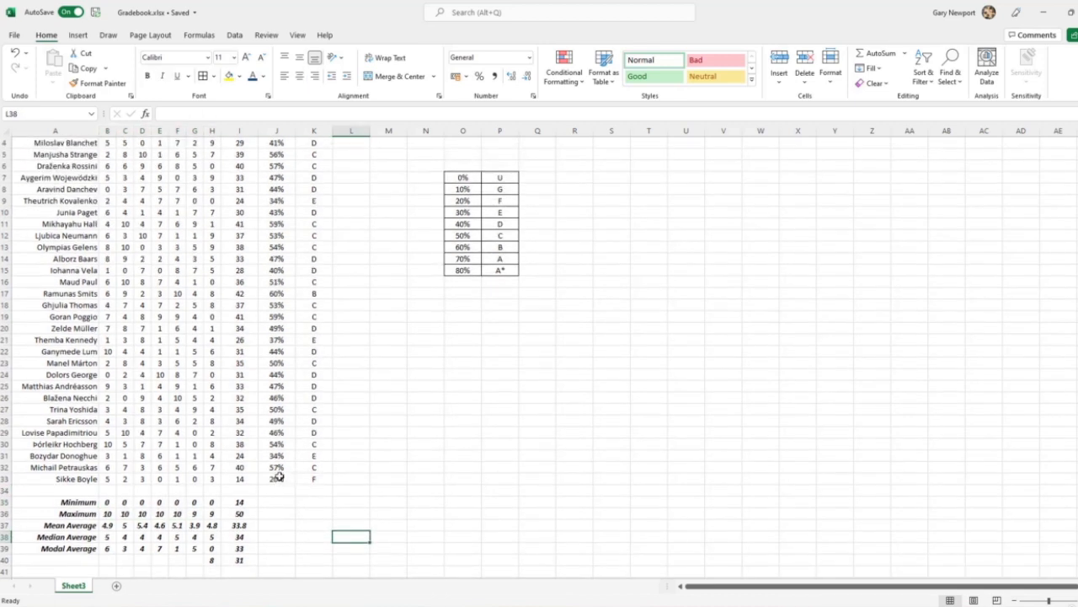
left_click(279, 477)
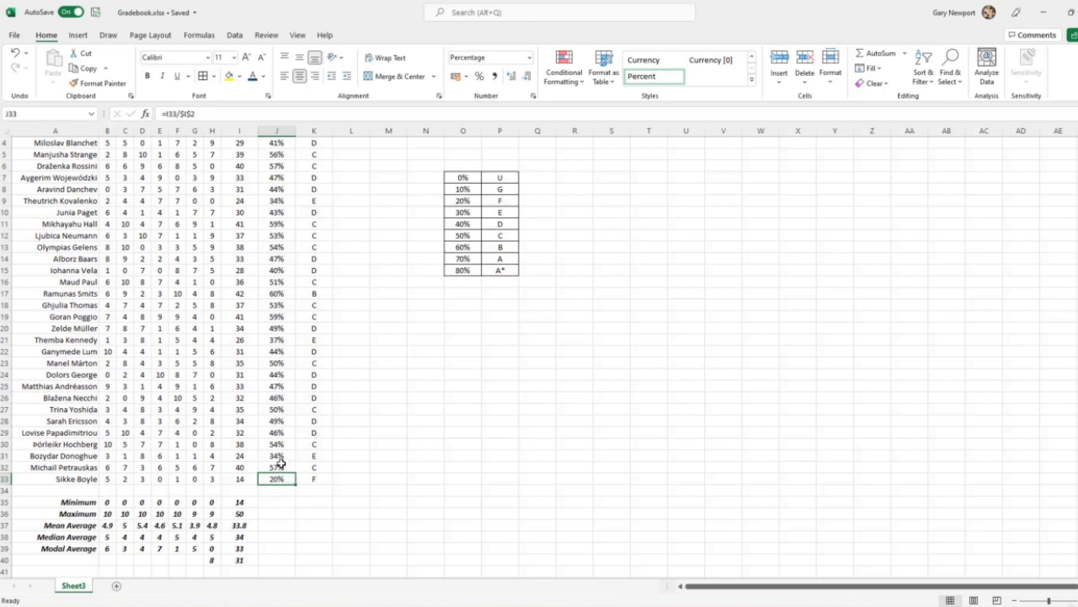
left_click(281, 432)
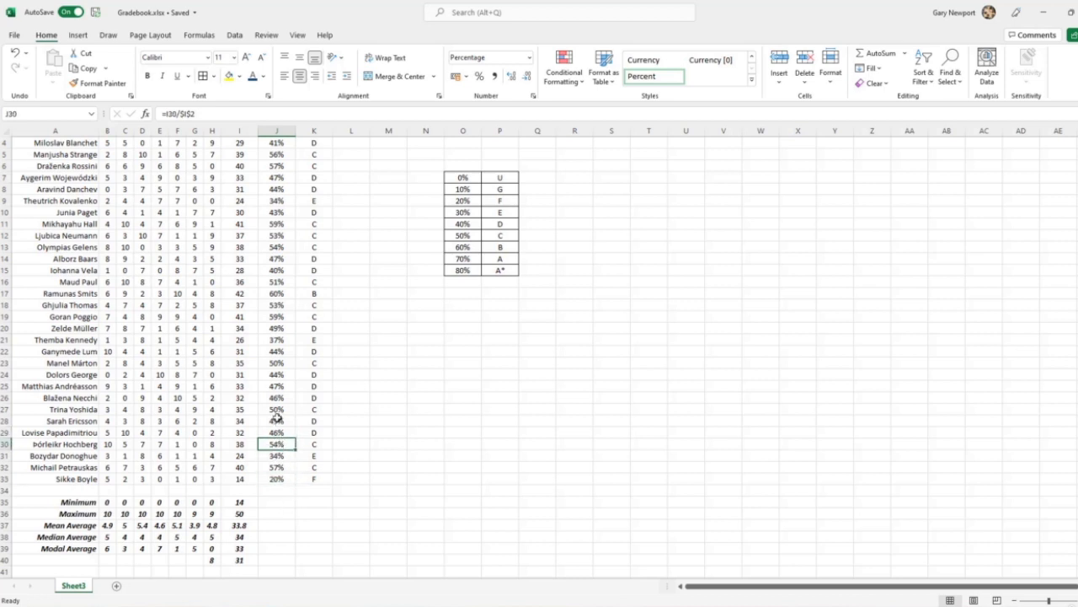
left_click(277, 410)
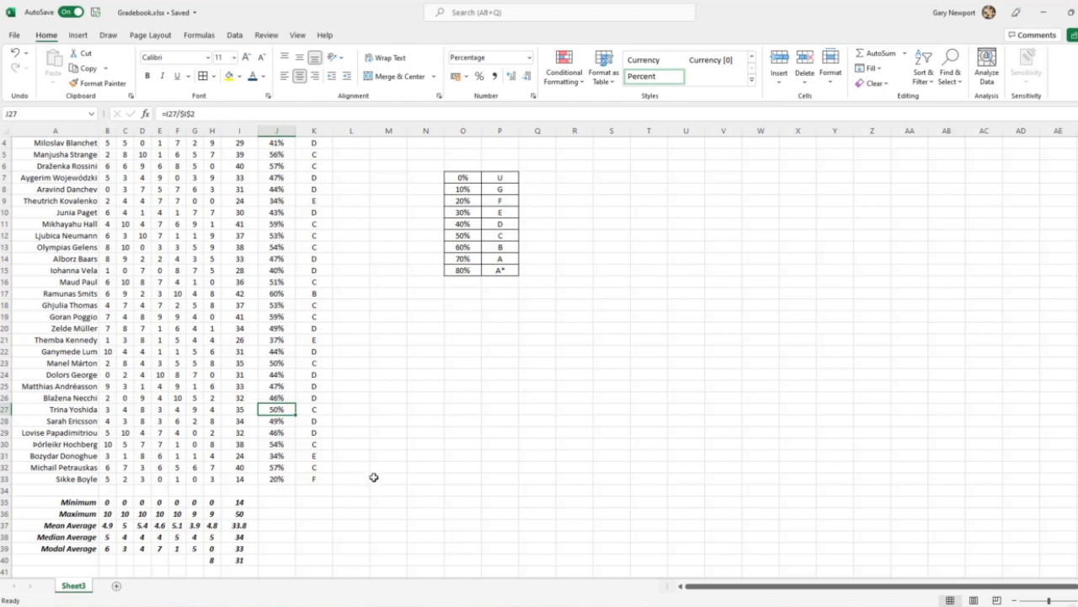
scroll(376, 475, "up", 1)
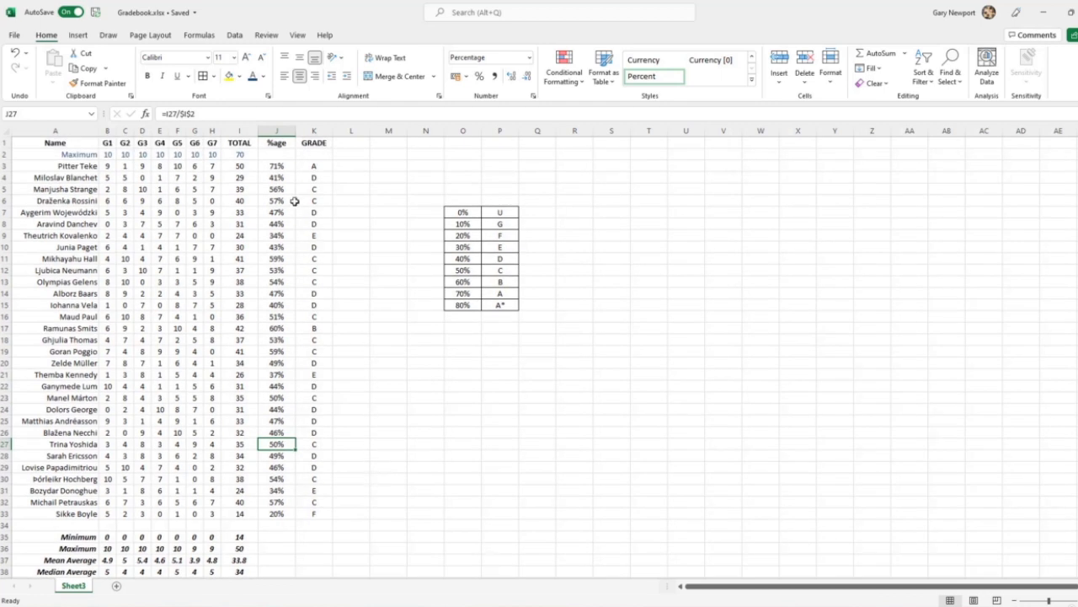
left_click(306, 170)
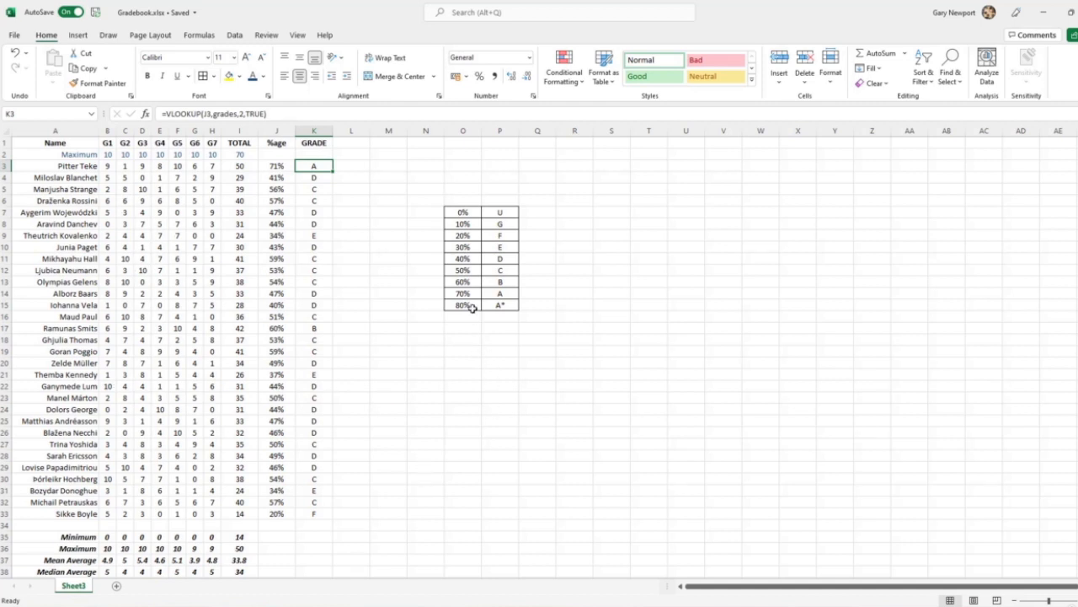
scroll(381, 522, "down", 2)
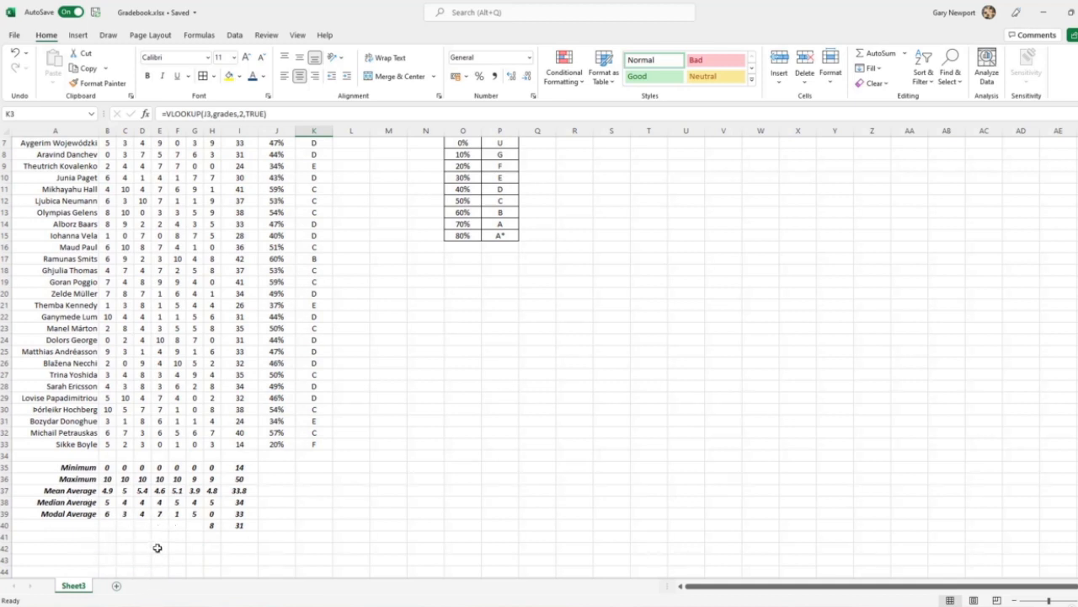
scroll(383, 495, "up", 2)
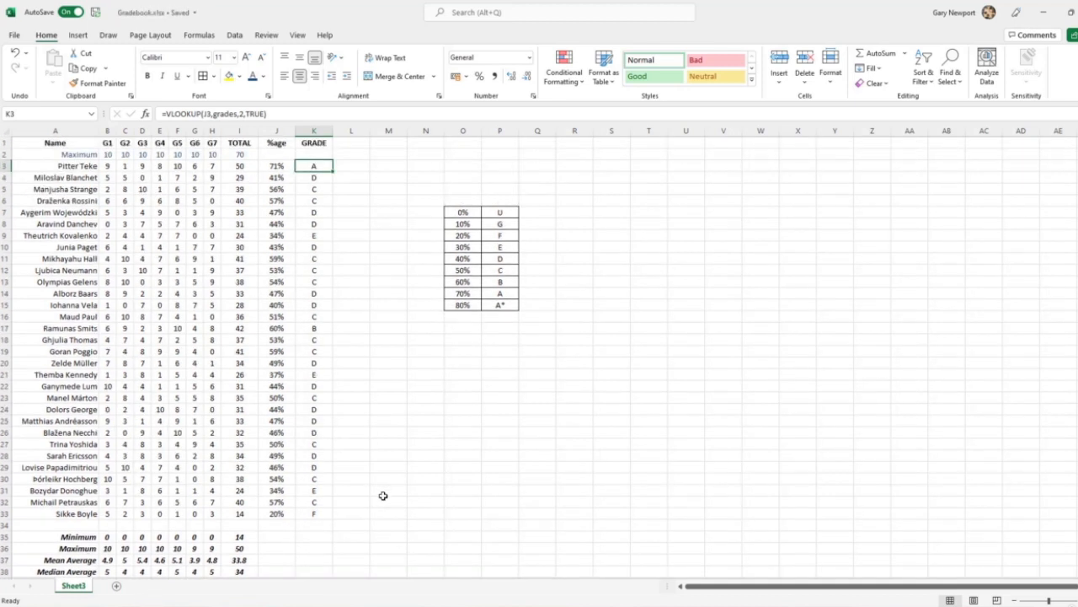